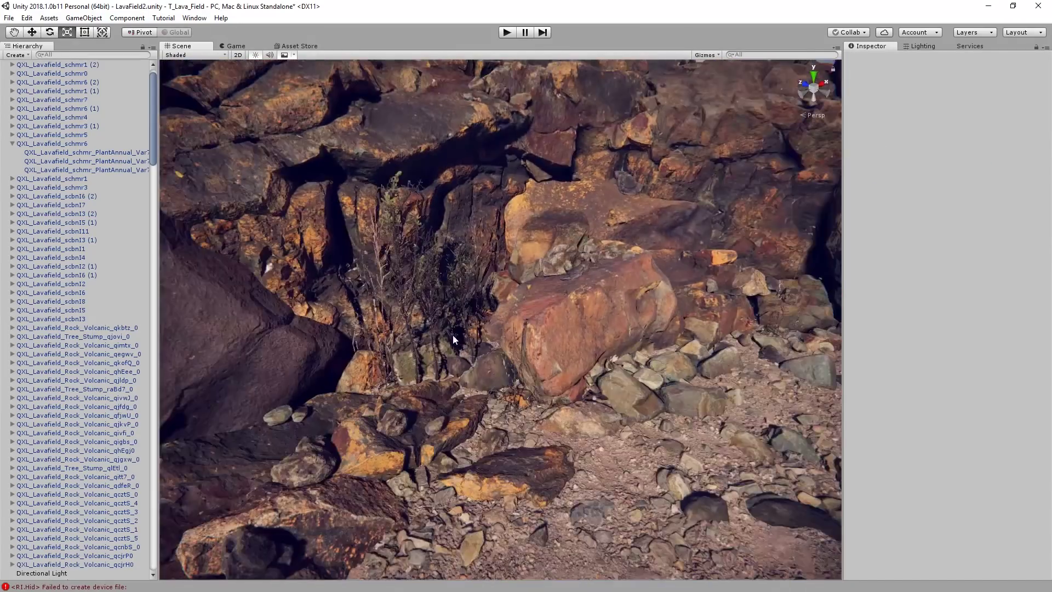
Scale the plant LOD group to 0.765, then scroll Bridge's Latest grid of 5811 assets.
click(446, 356)
key(w)
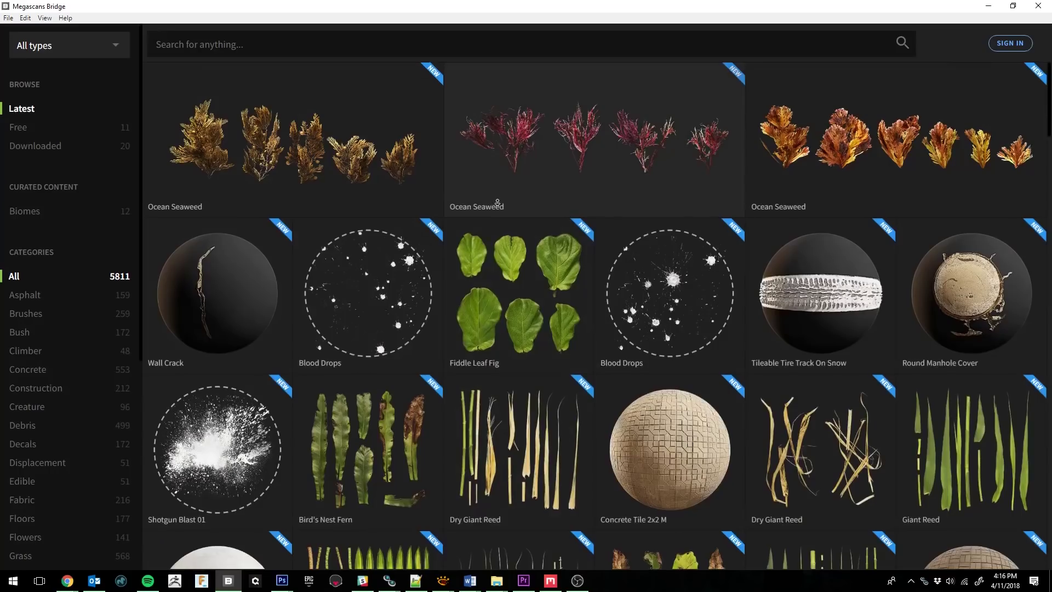
scroll(495, 214, down, 3)
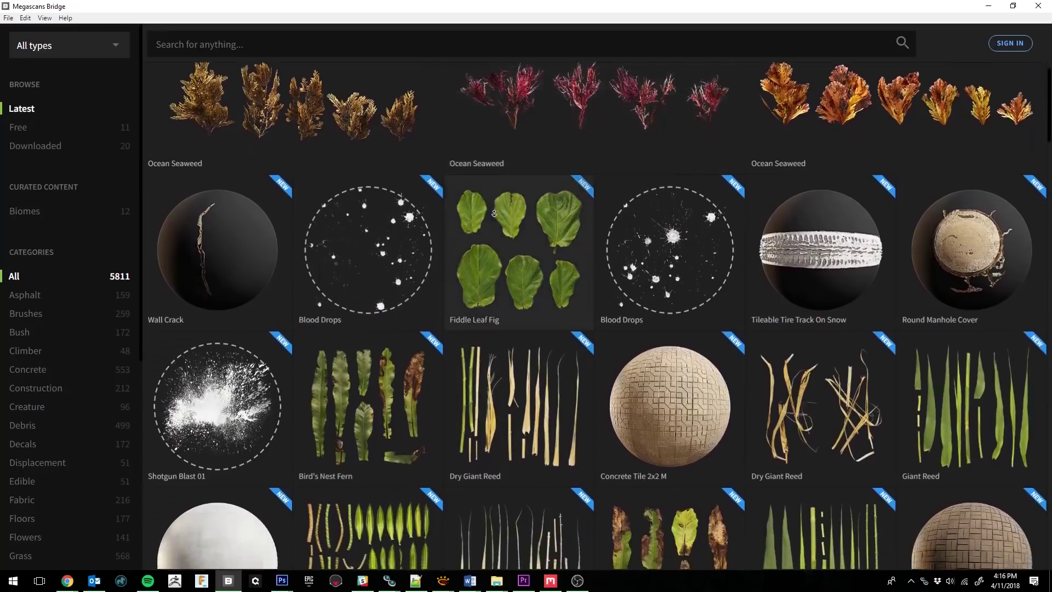
scroll(494, 213, down, 8)
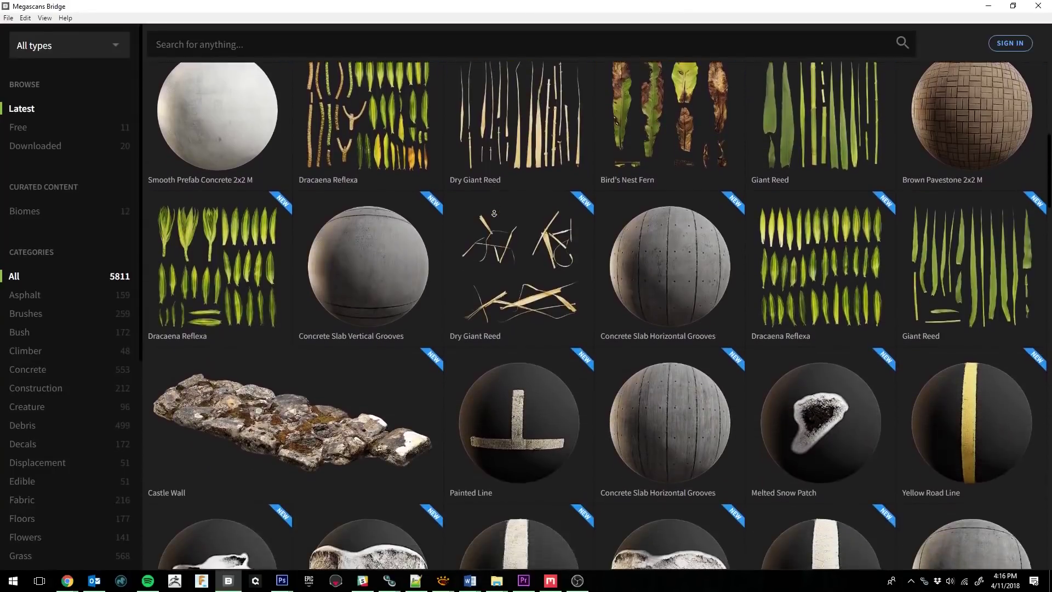
scroll(494, 213, down, 5)
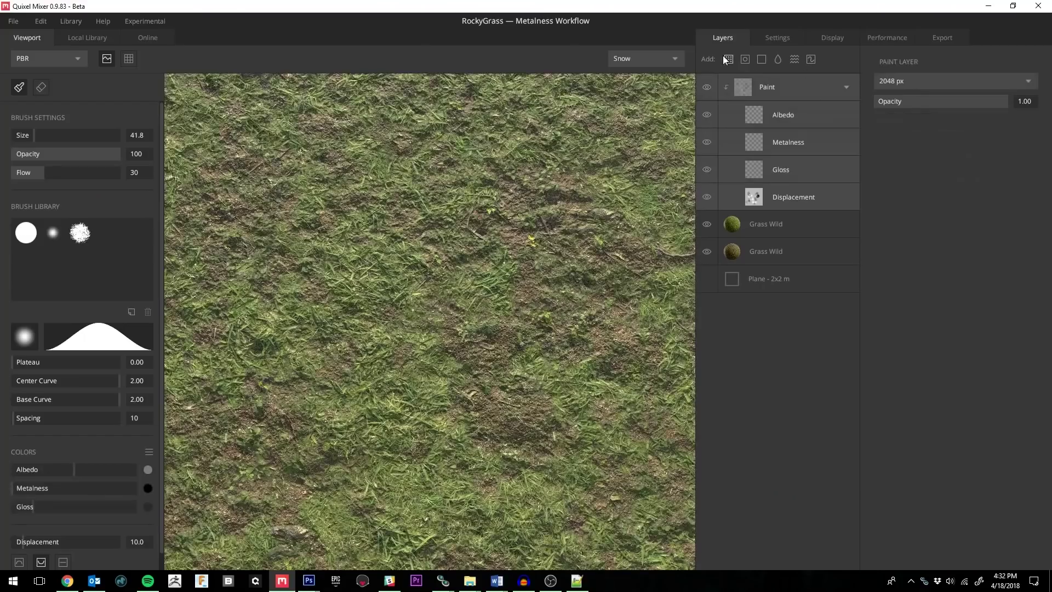
Add the 'stone' surface from Local Library as a layer with Blend Threshold about -0.07.
click(730, 59)
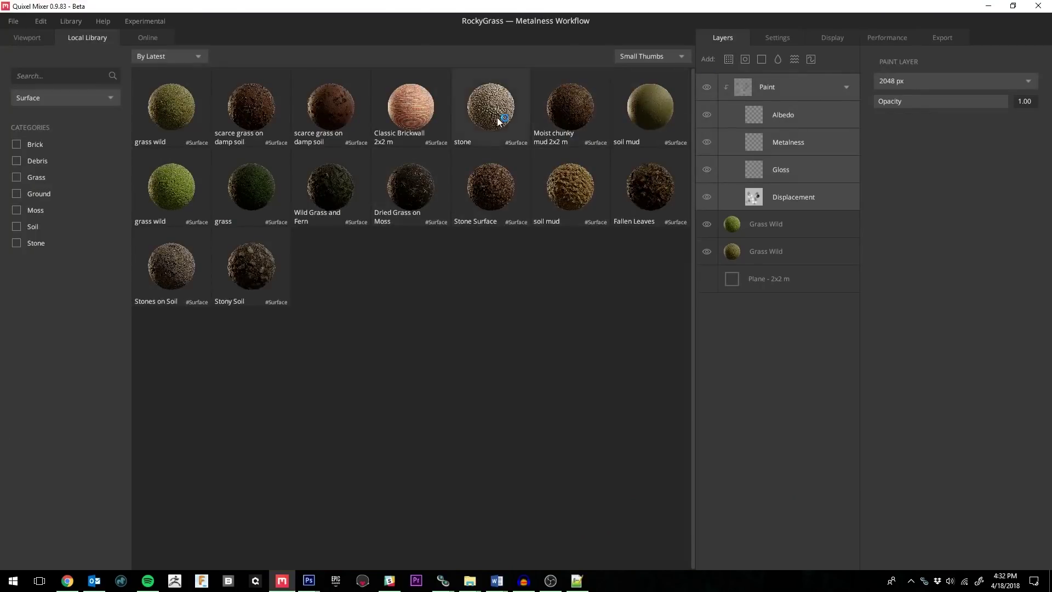
click(496, 117)
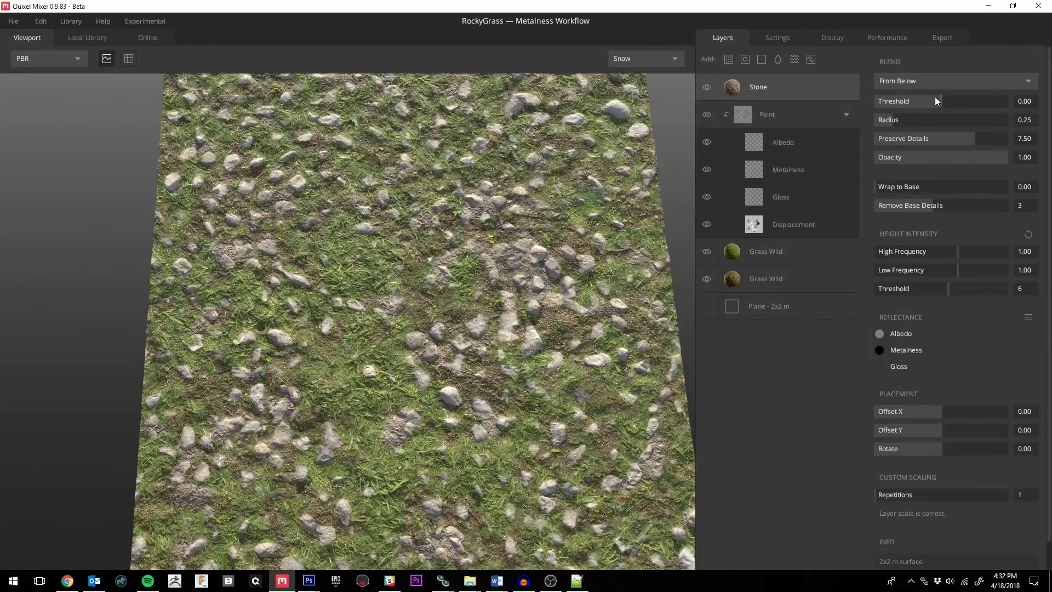
click(936, 101)
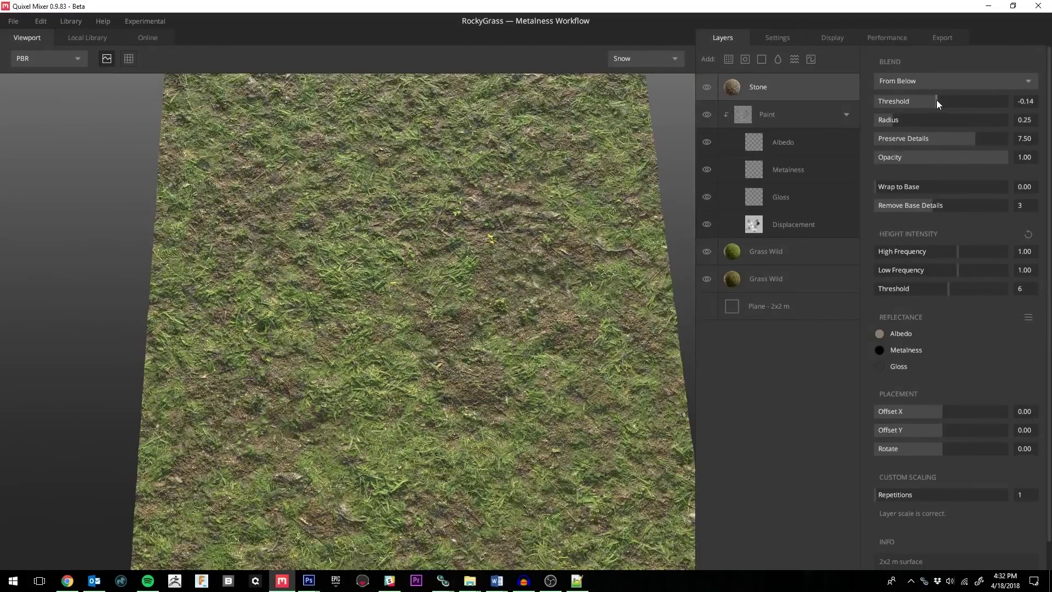
drag(936, 101, 939, 101)
scroll(435, 257, up, 5)
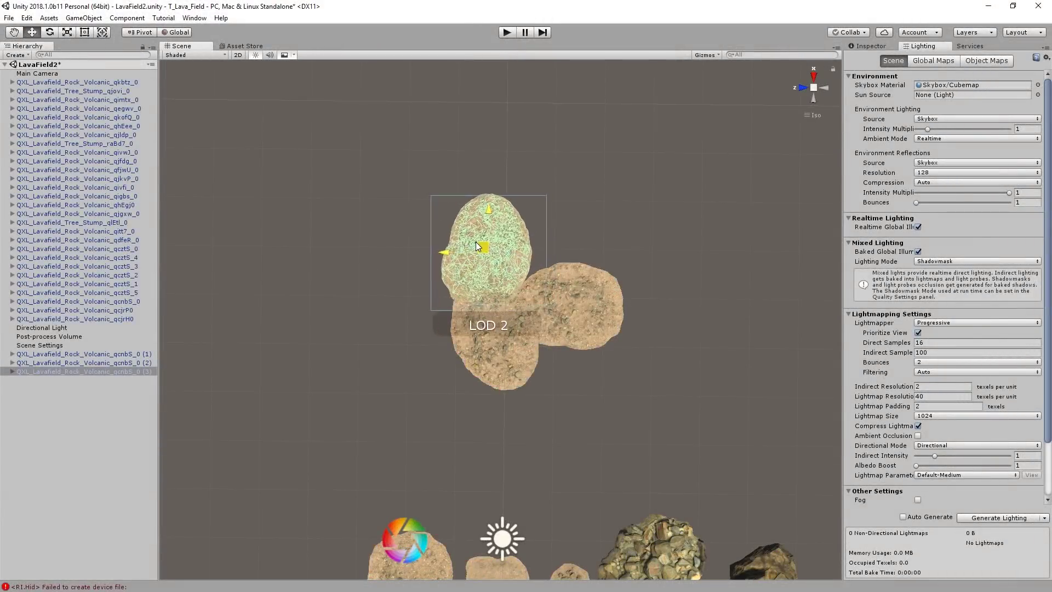
Duplicate the qcnbS_0 ground patch twice, placing the copies to the right and above.
key(ctrl+d)
drag(476, 242, 534, 241)
key(ctrl+d)
key(w)
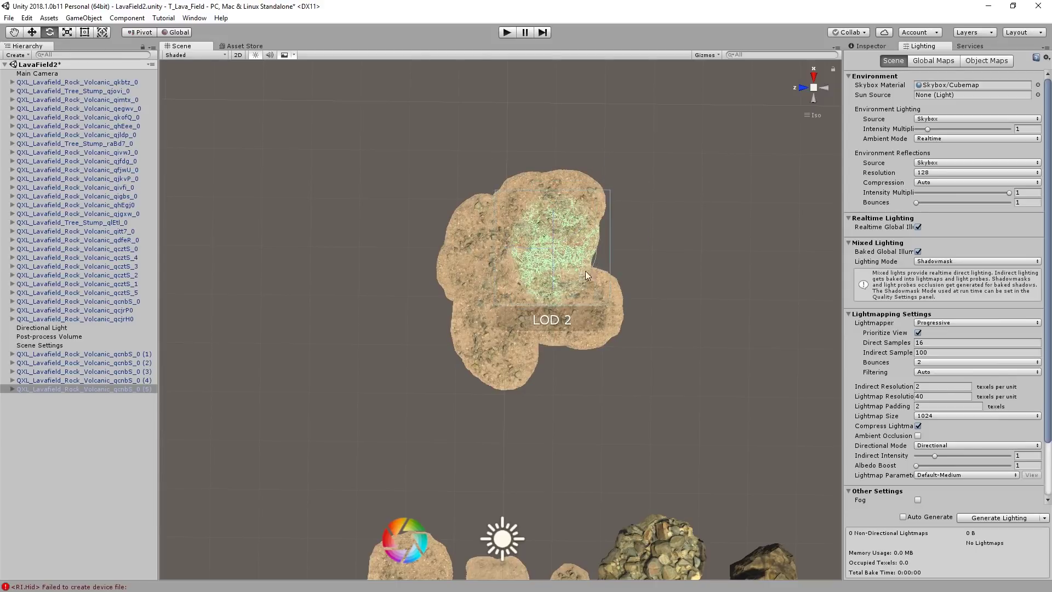
drag(553, 180, 562, 319)
click(814, 85)
Make three more copies of the ground patch and rotate them to vary the tiling.
key(ctrl+d)
key(e)
key(w)
key(ctrl+d)
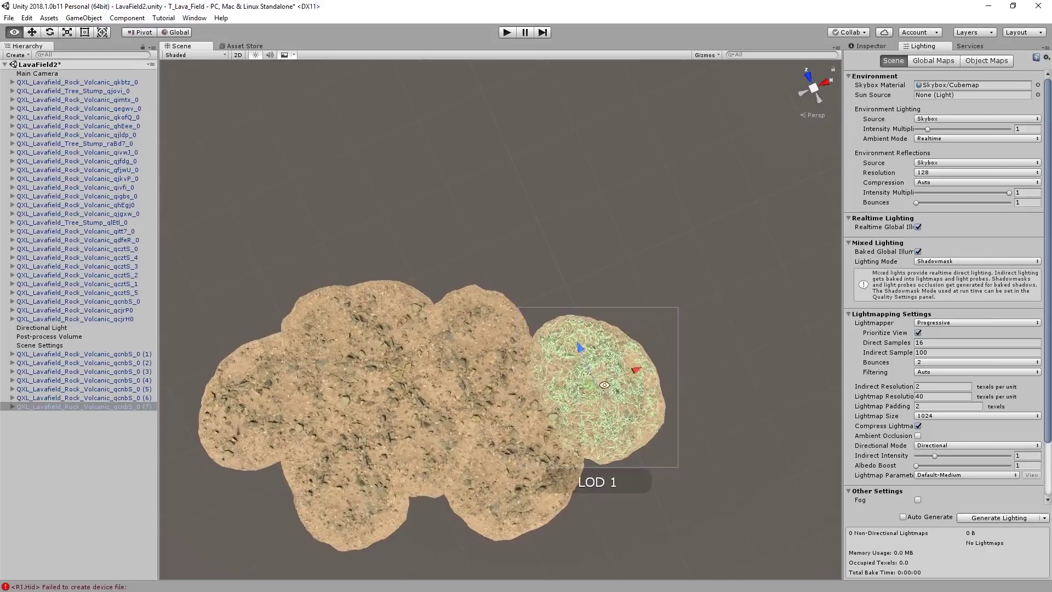
key(ctrl+d)
key(e)
alt+drag(382, 81, 624, 216)
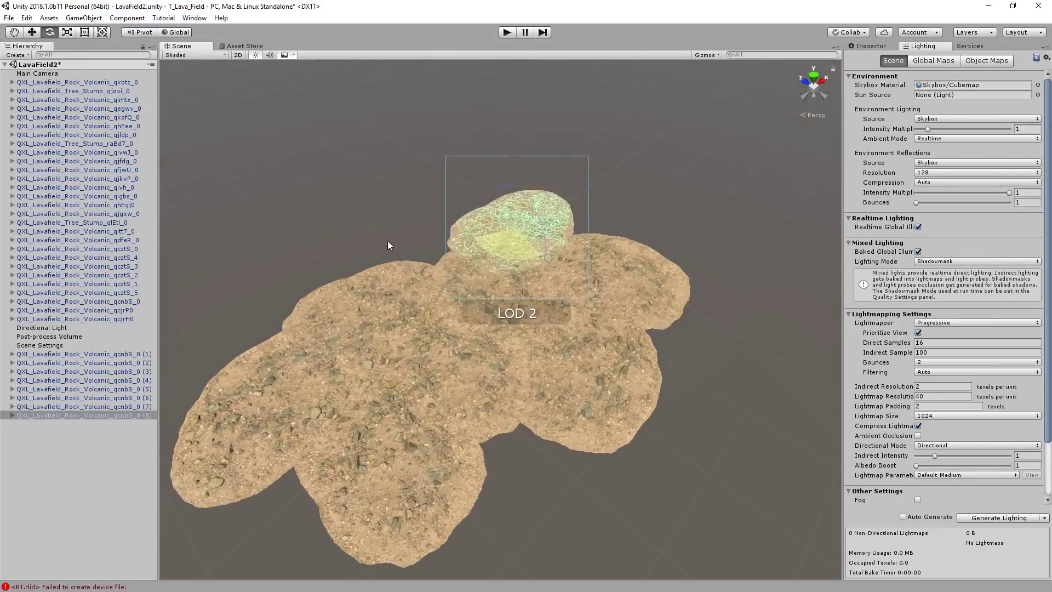
alt+drag(389, 245, 510, 231)
Add further copies at the bottom right and shift four copied patches up and left.
key(ctrl+d)
key(w)
drag(465, 295, 548, 329)
key(ctrl+d)
key(ctrl+d)
key(ctrl+d)
key(ctrl+d)
key(e)
drag(614, 373, 521, 404)
key(w)
key(ctrl+d)
drag(398, 403, 347, 232)
Rotate individual patches so the copies form one continuous ground area.
key(e)
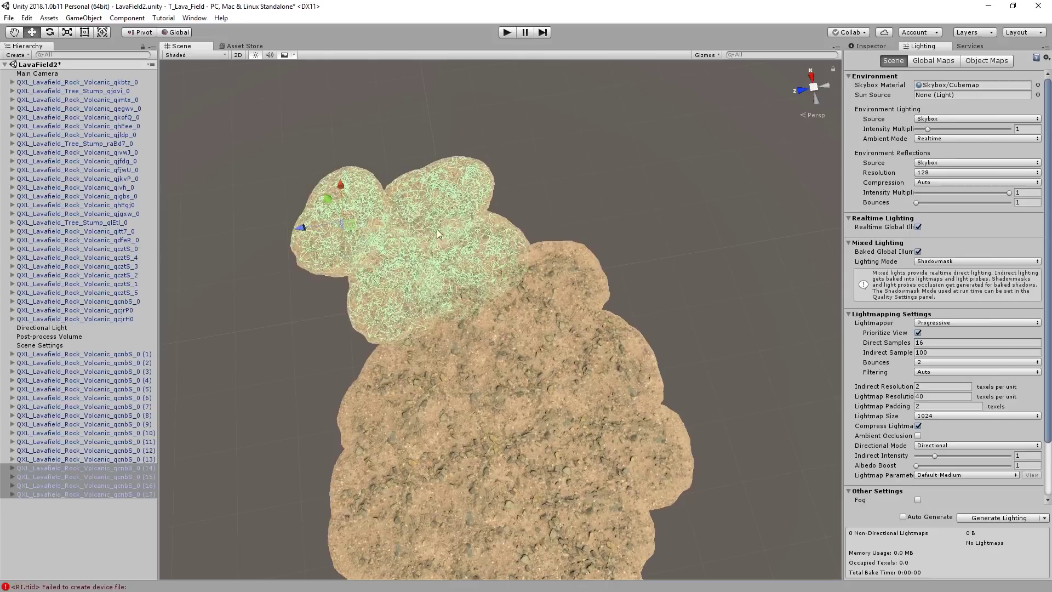
click(469, 275)
middle_drag(525, 231, 599, 334)
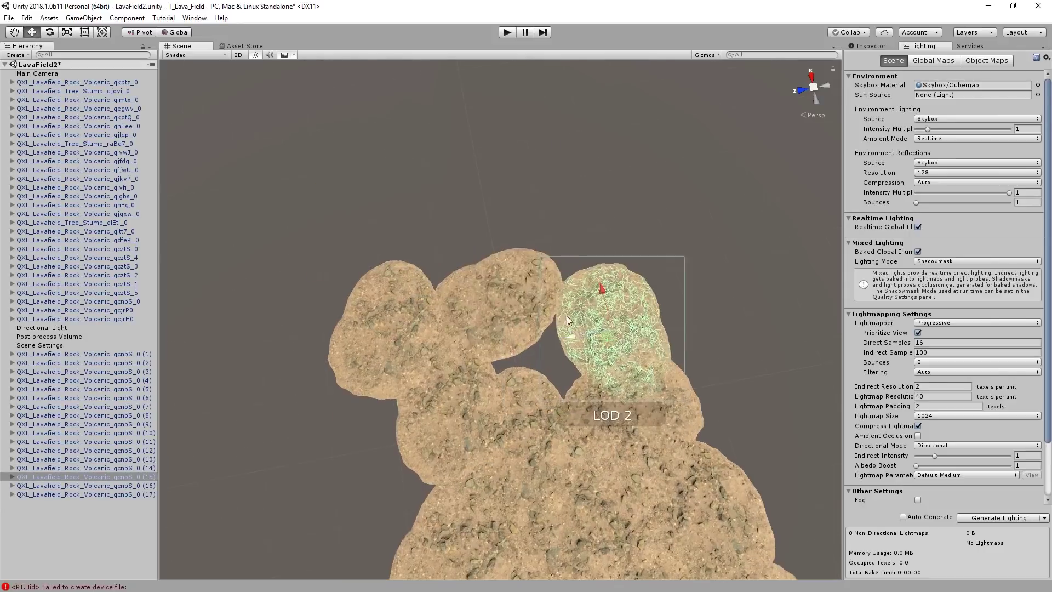
click(481, 305)
middle_drag(481, 305, 526, 348)
key(e)
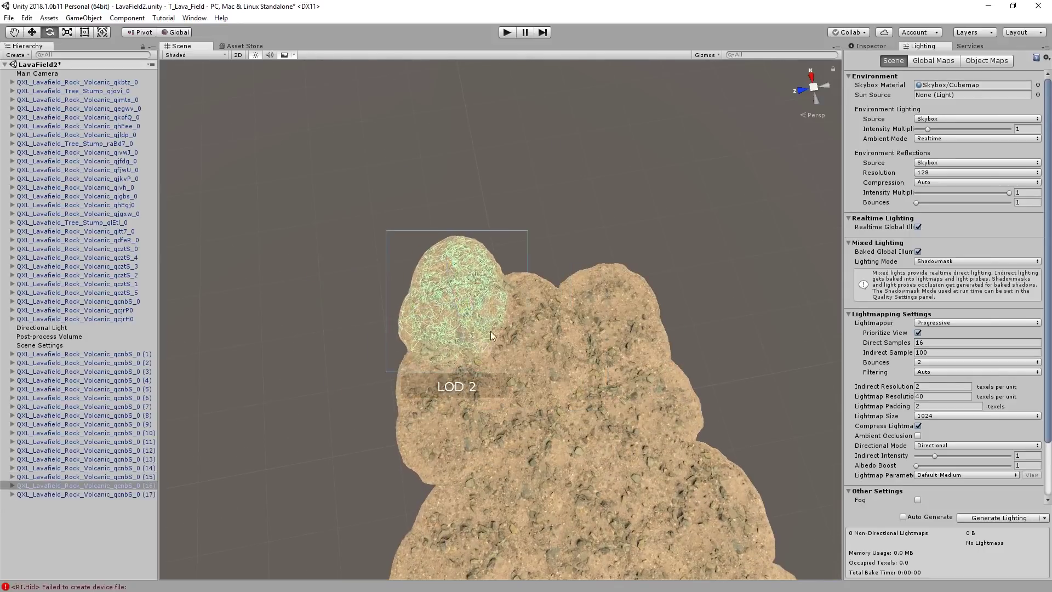
middle_drag(402, 341, 541, 513)
click(541, 513)
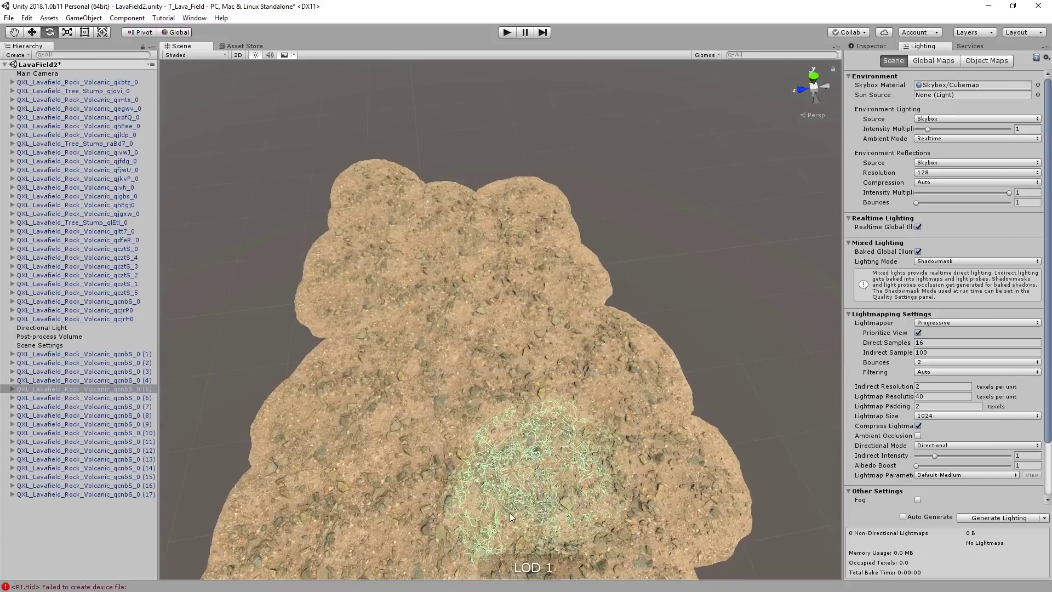
alt+drag(541, 512, 598, 360)
Select several volcanic rocks and frame one of them in the Scene view.
click(678, 285)
alt+drag(677, 286, 614, 404)
click(330, 512)
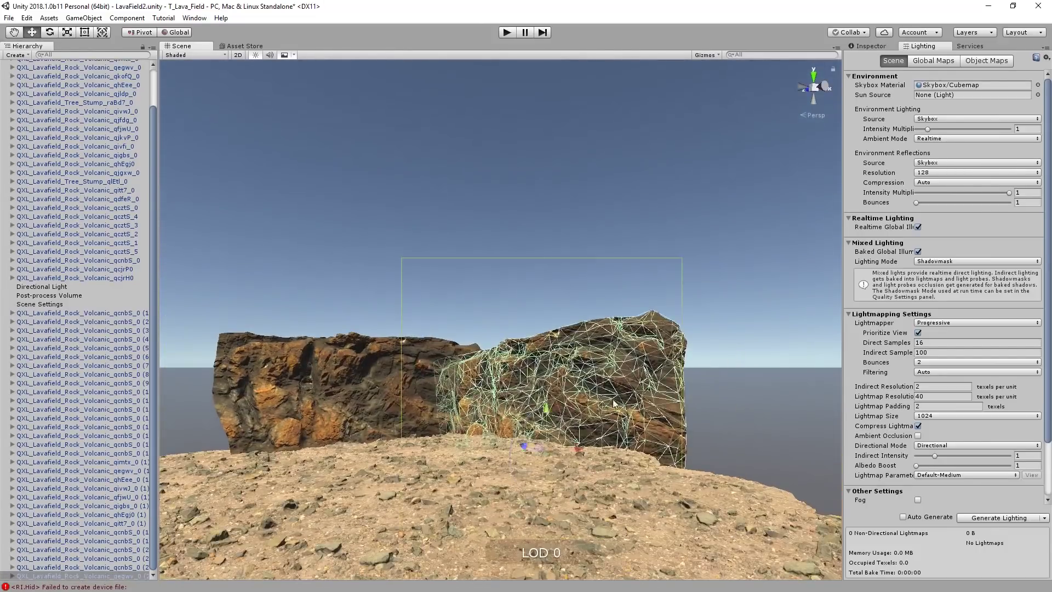
alt+drag(537, 366, 745, 296)
click(746, 296)
key(f)
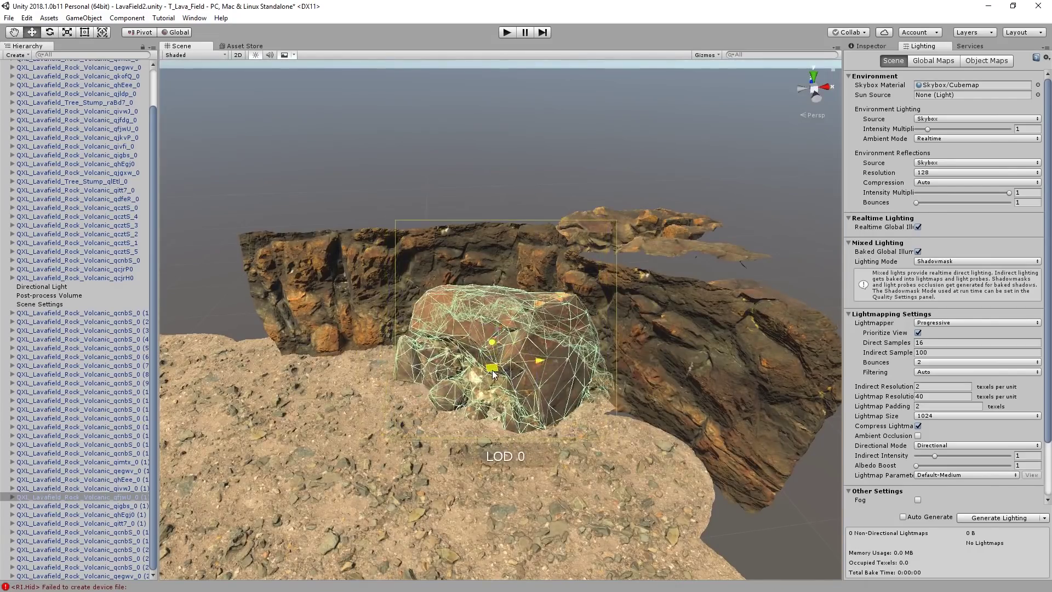
alt+drag(493, 375, 444, 322)
Rotate a small ground rock, then move and rotate another rock on the outcrop.
click(398, 292)
key(e)
alt+drag(446, 284, 432, 231)
click(412, 200)
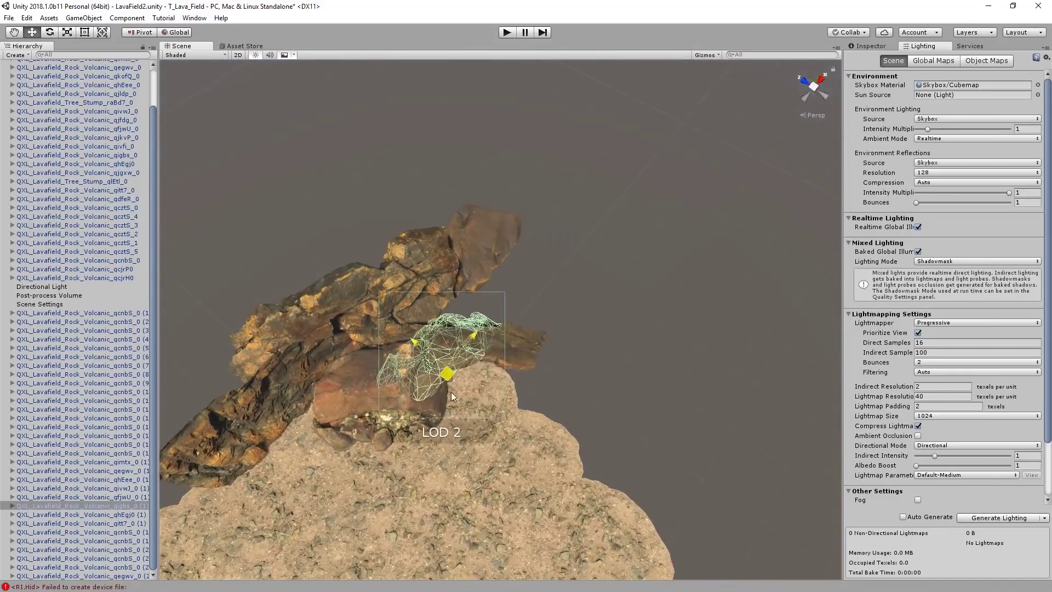
key(w)
alt+drag(510, 314, 451, 386)
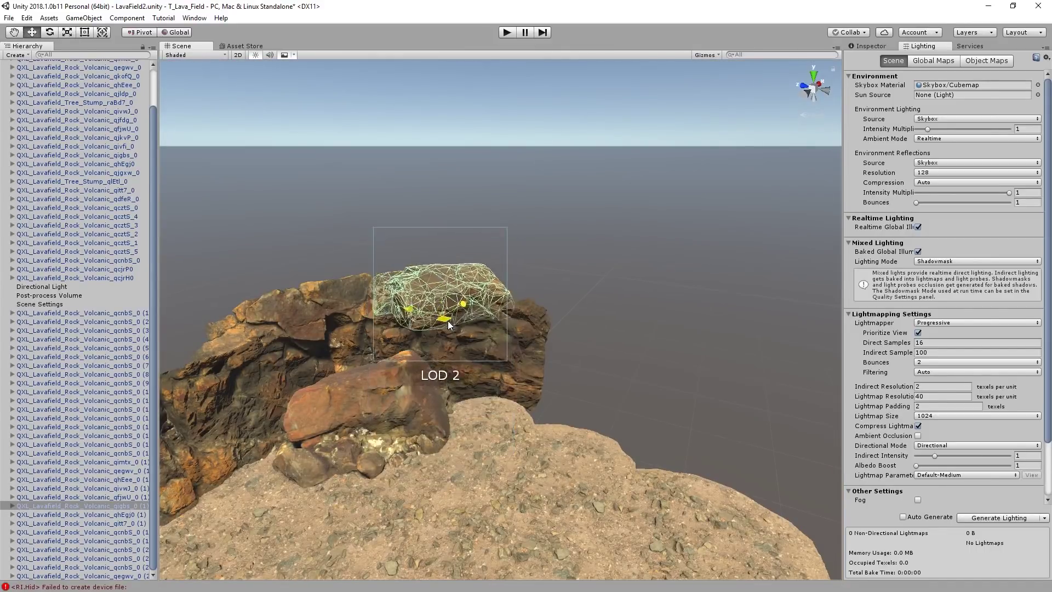
scroll(448, 324, up, 3)
alt+drag(448, 324, 531, 336)
key(e)
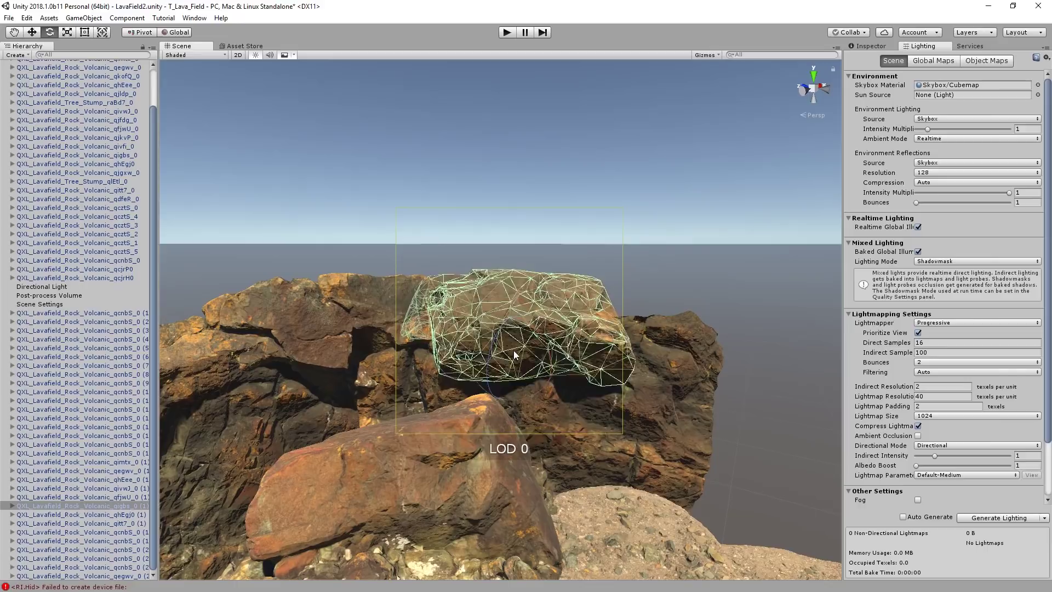
alt+drag(545, 294, 510, 356)
Reposition another outcrop rock with the Move tool.
click(510, 356)
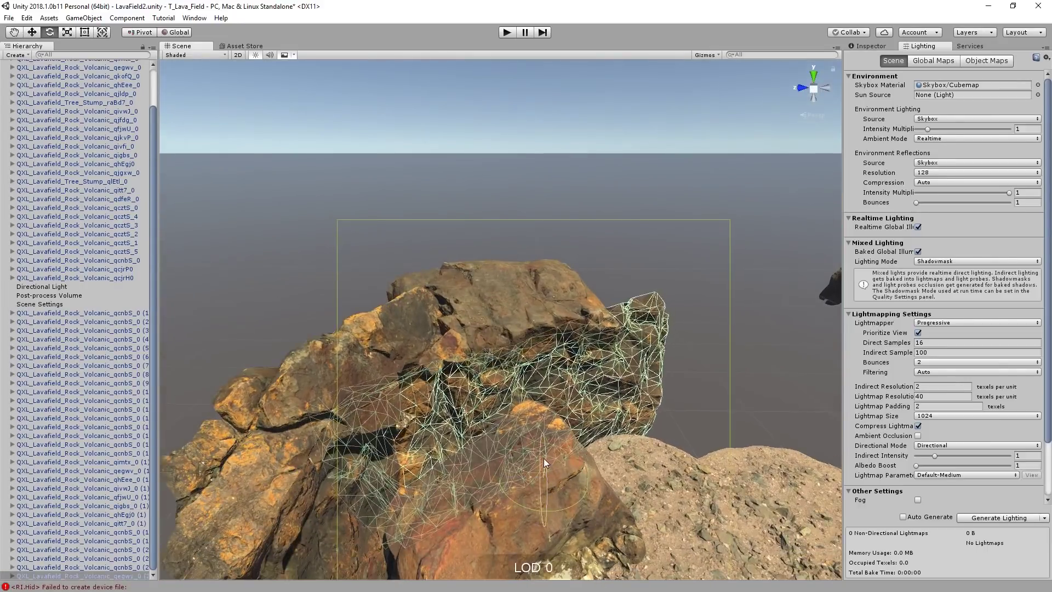
alt+drag(545, 463, 579, 328)
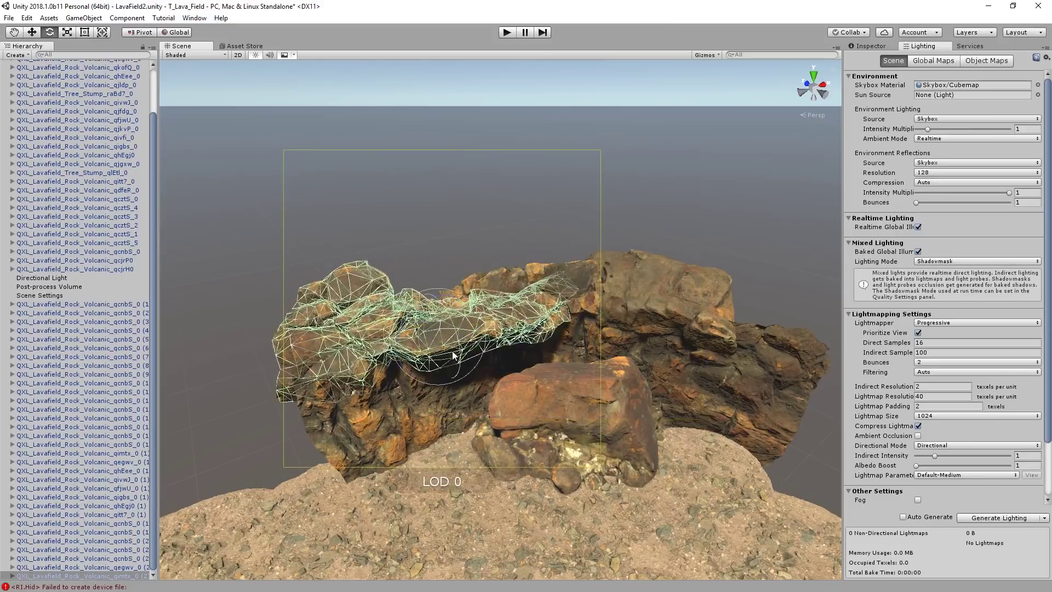
alt+drag(454, 355, 537, 328)
key(w)
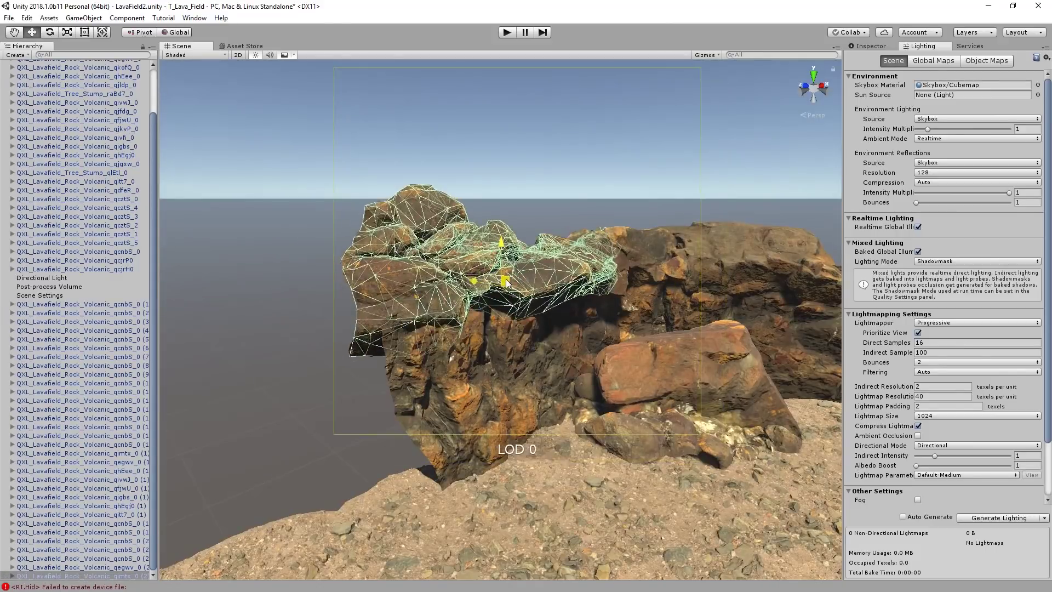
alt+drag(502, 296, 713, 312)
Frame the floating rock, then move a rock onto the outcrop and lower it onto the ground.
click(730, 309)
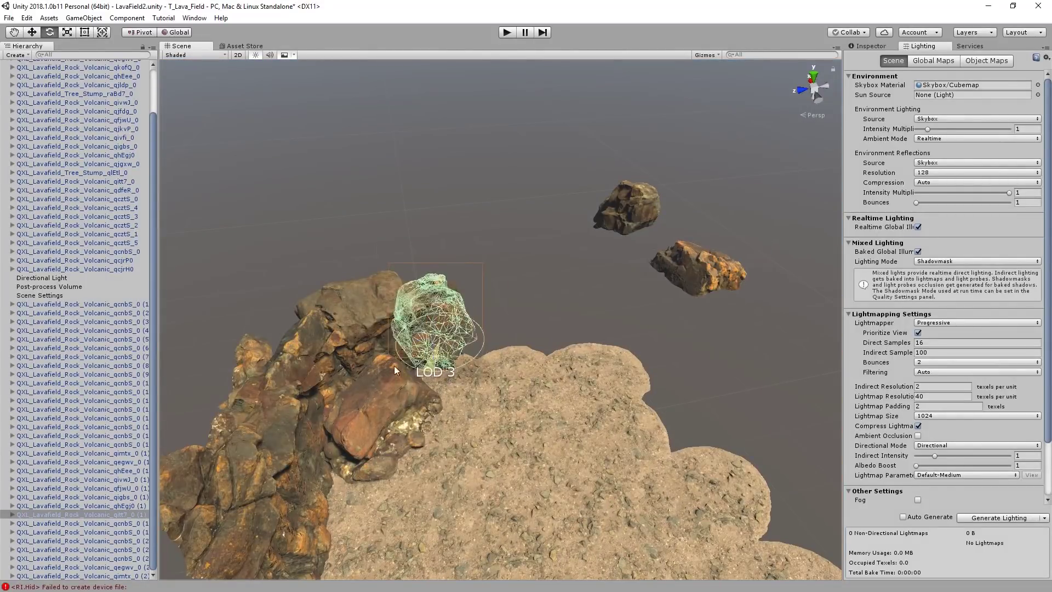
key(f)
alt+drag(606, 364, 553, 321)
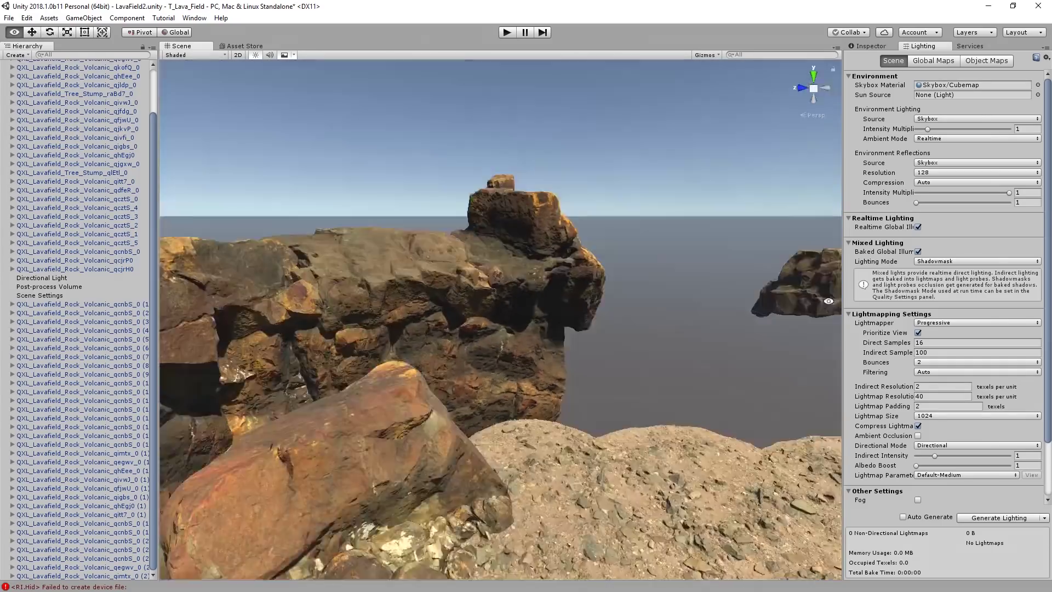
alt+drag(829, 301, 535, 356)
click(676, 278)
scroll(325, 378, up, 3)
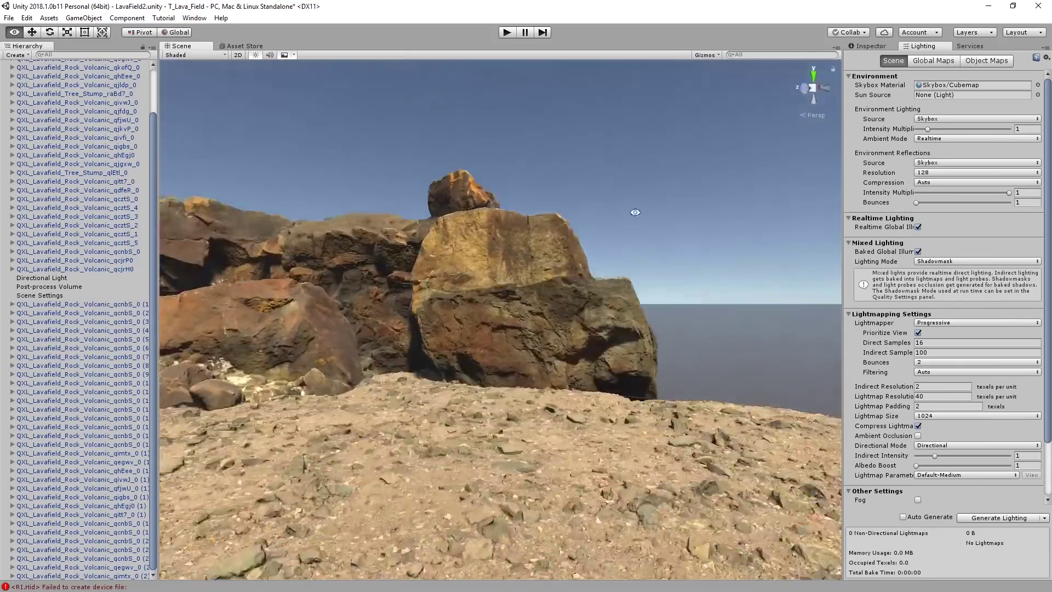
alt+drag(630, 214, 769, 274)
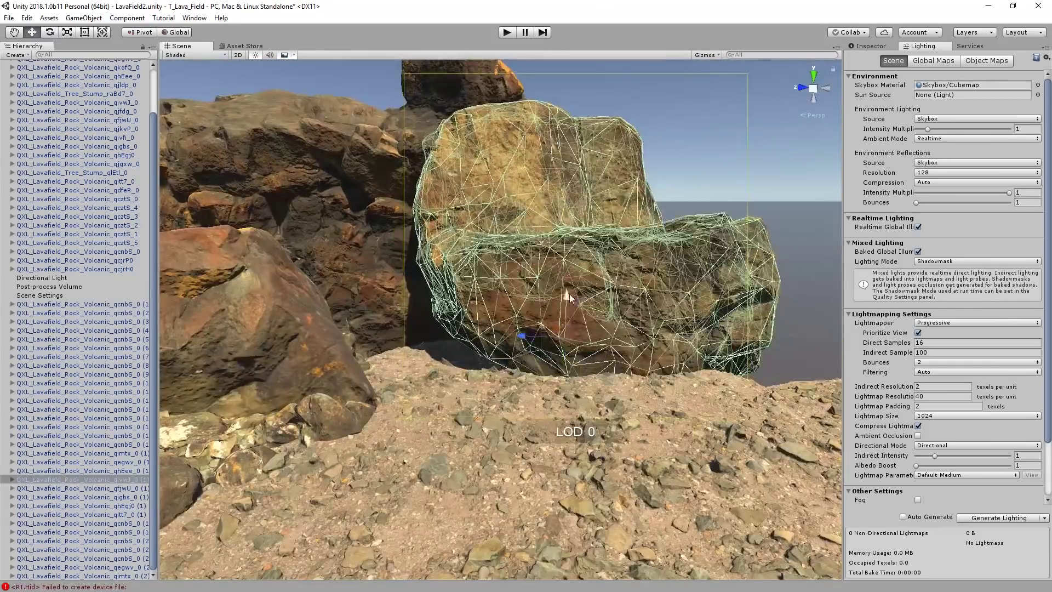
drag(570, 294, 521, 345)
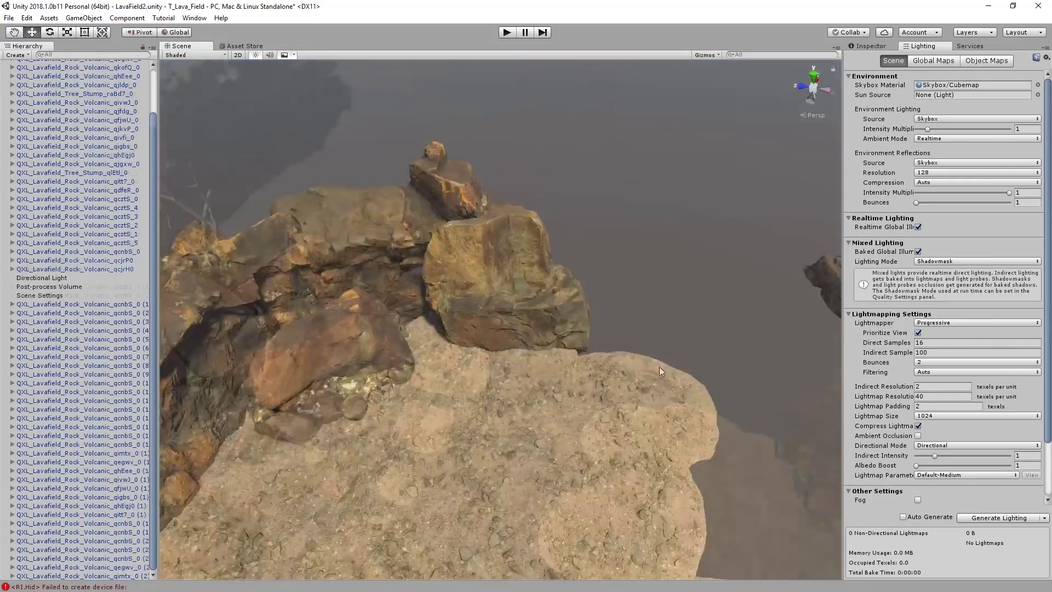
scroll(472, 293, down, 5)
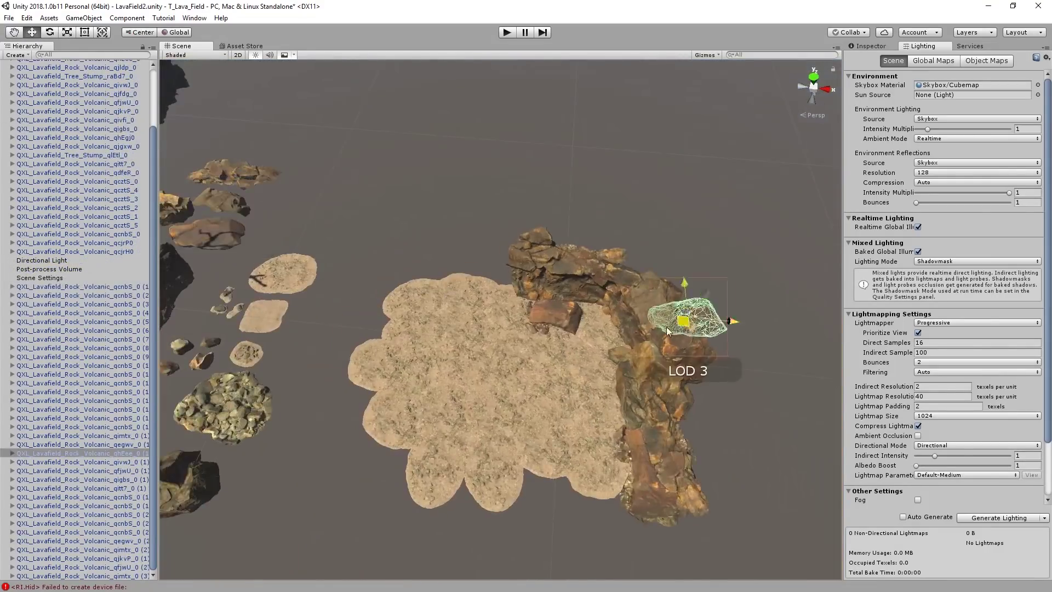
key(f)
key(e)
alt+drag(668, 331, 548, 265)
key(w)
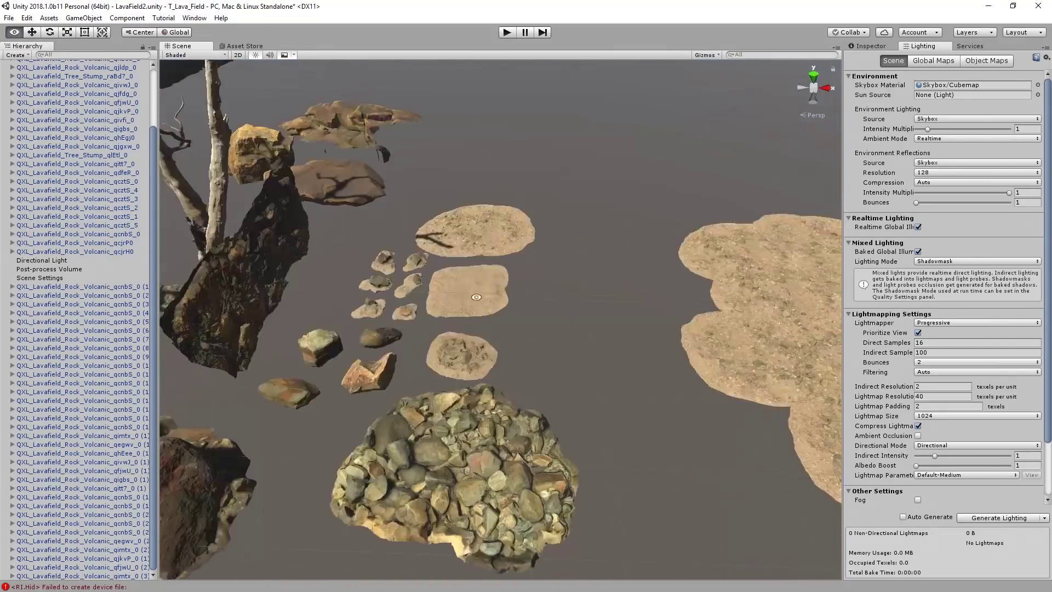
alt+drag(603, 351, 589, 376)
key(f)
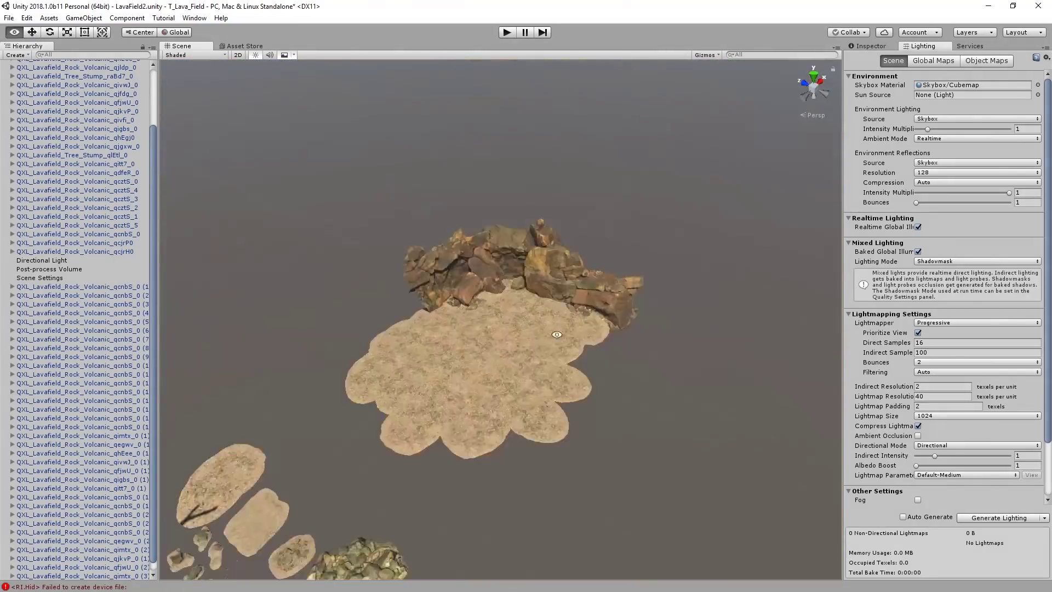
click(443, 512)
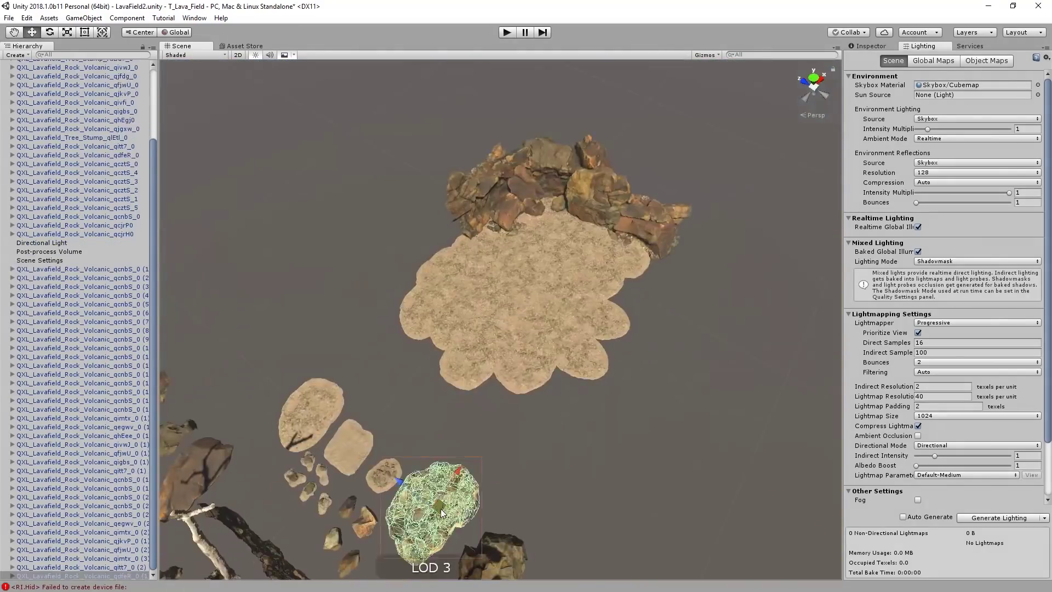
key(f)
key(e)
key(r)
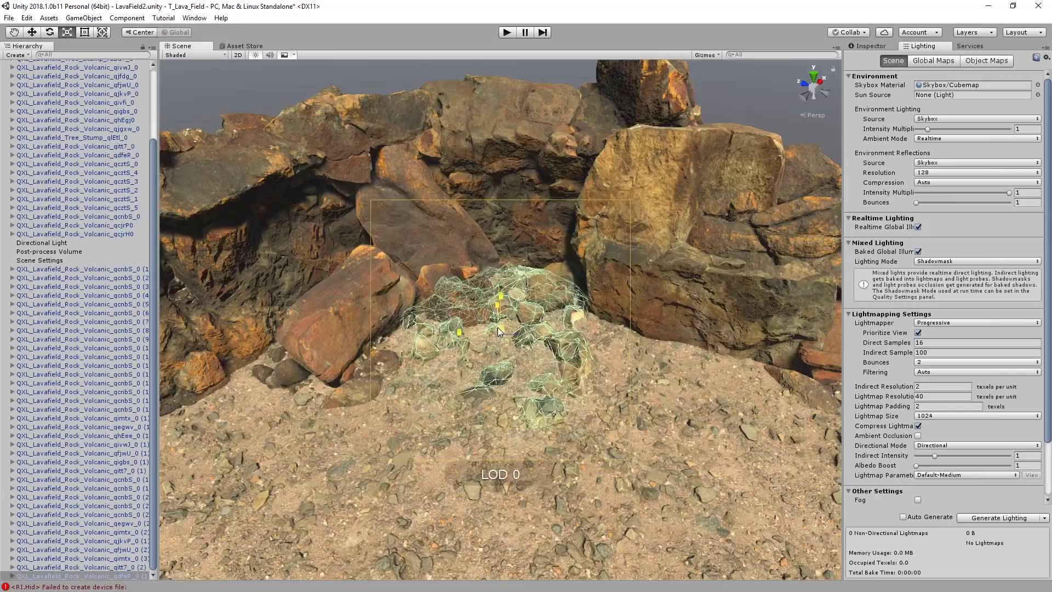
alt+drag(498, 331, 610, 307)
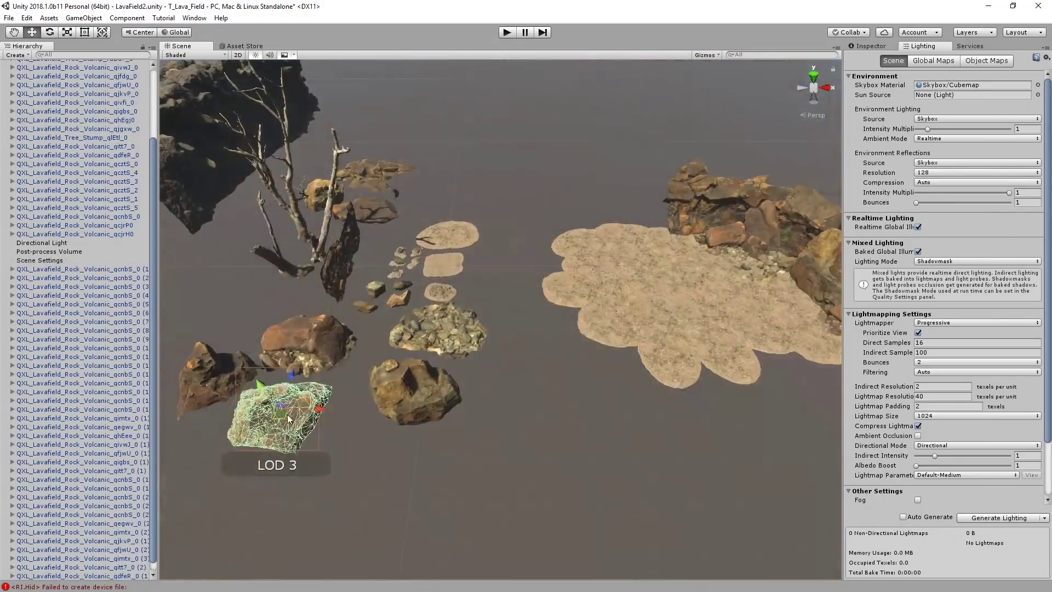
key(f)
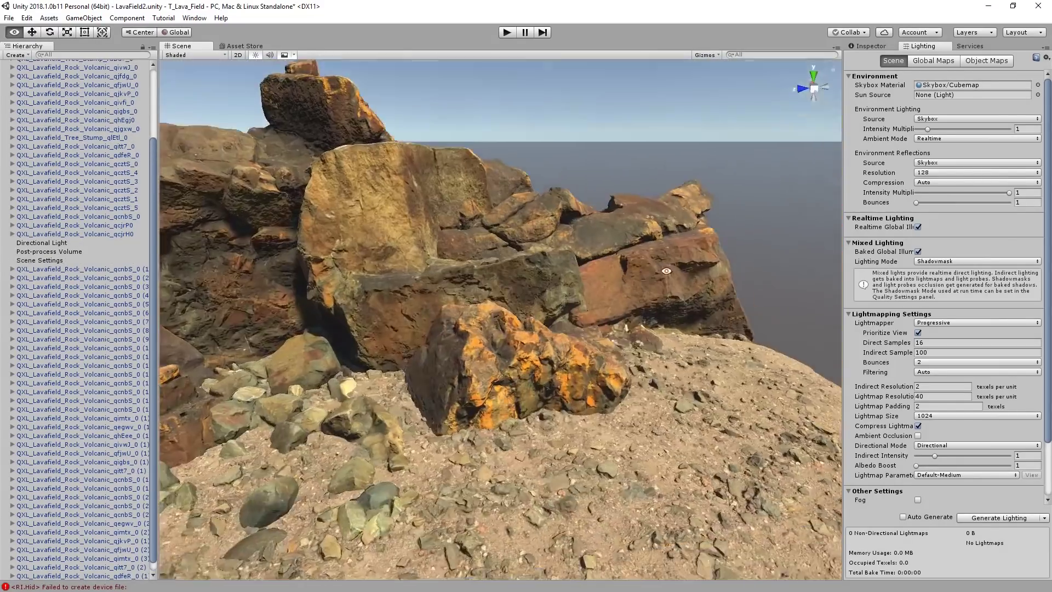
click(493, 352)
key(w)
drag(482, 356, 647, 310)
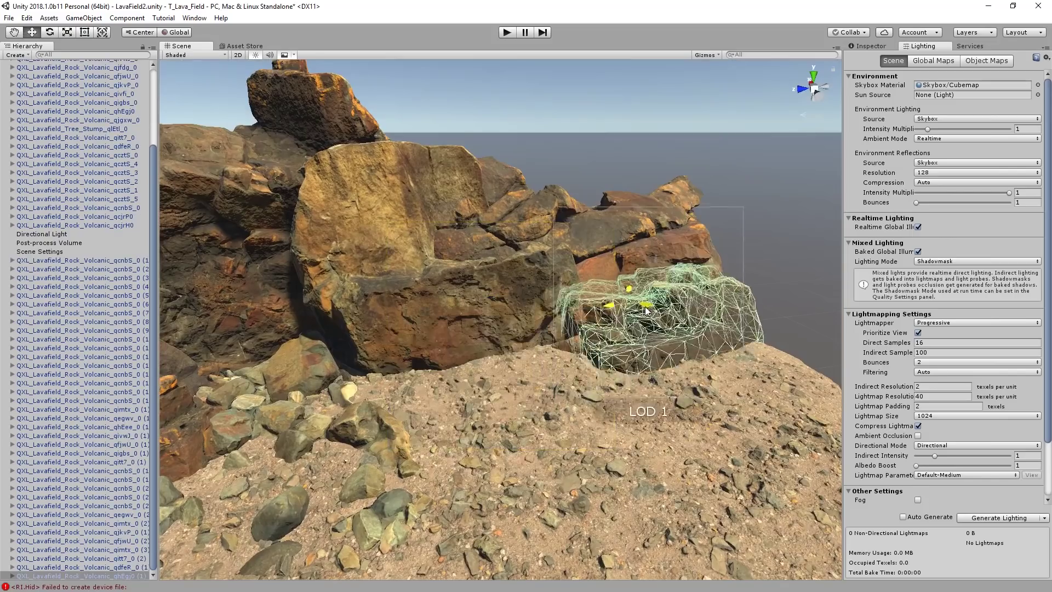
key(f)
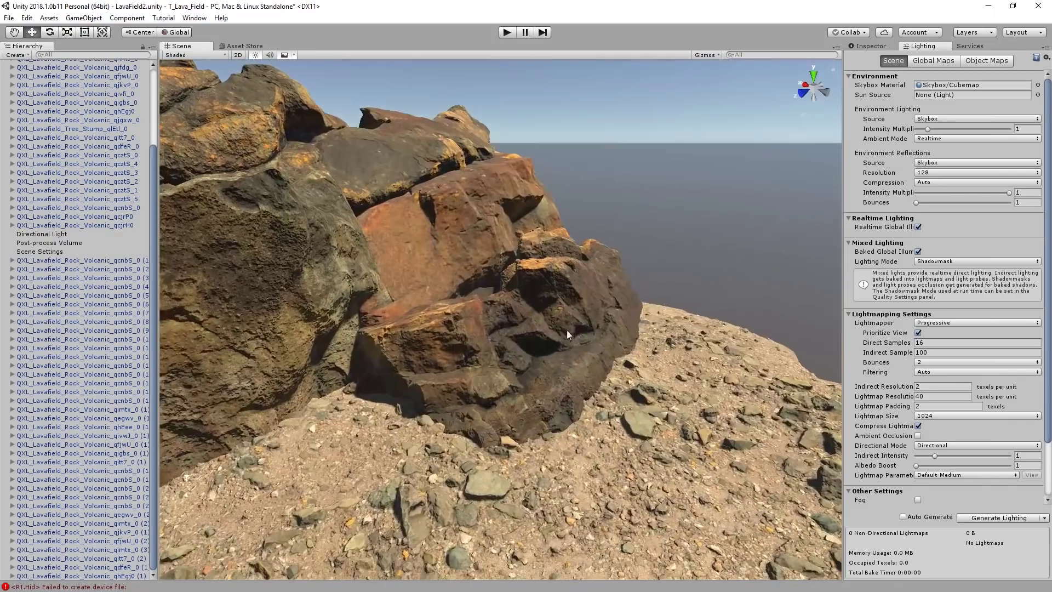
click(568, 335)
key(e)
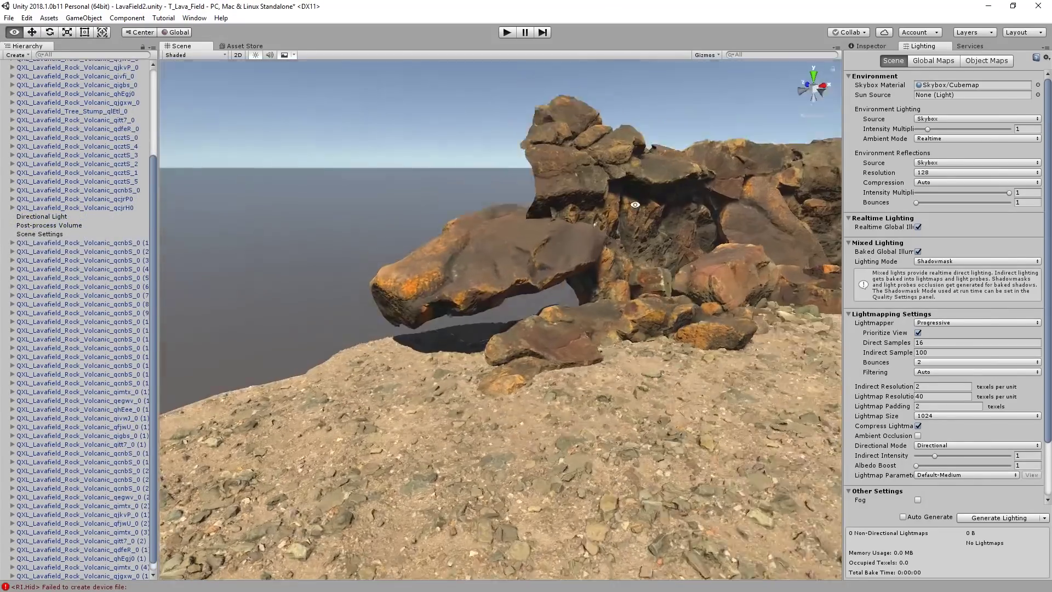
key(e)
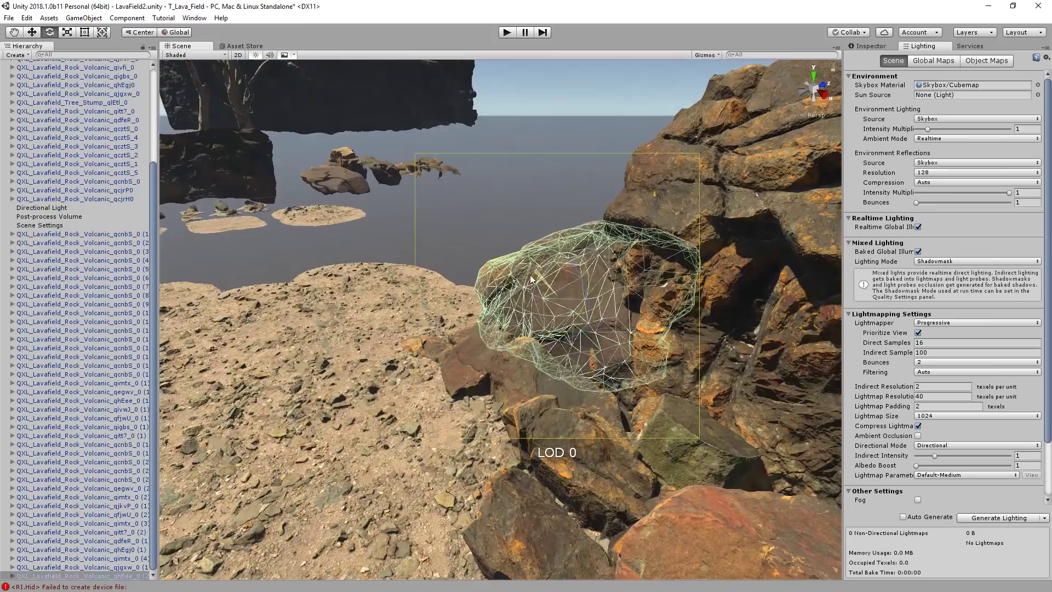
scroll(535, 243, down, 10)
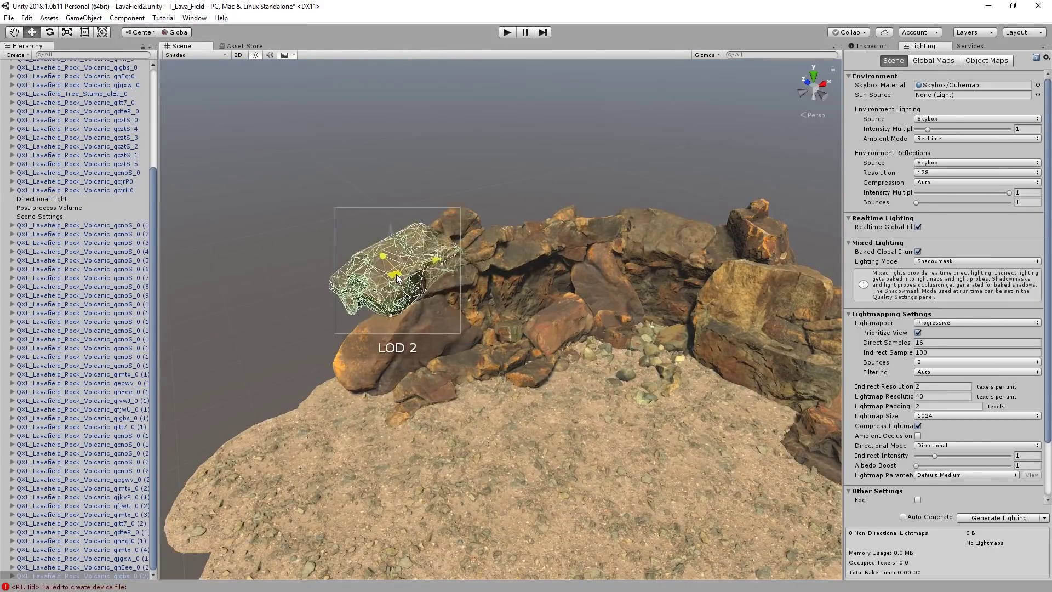
click(427, 251)
key(f)
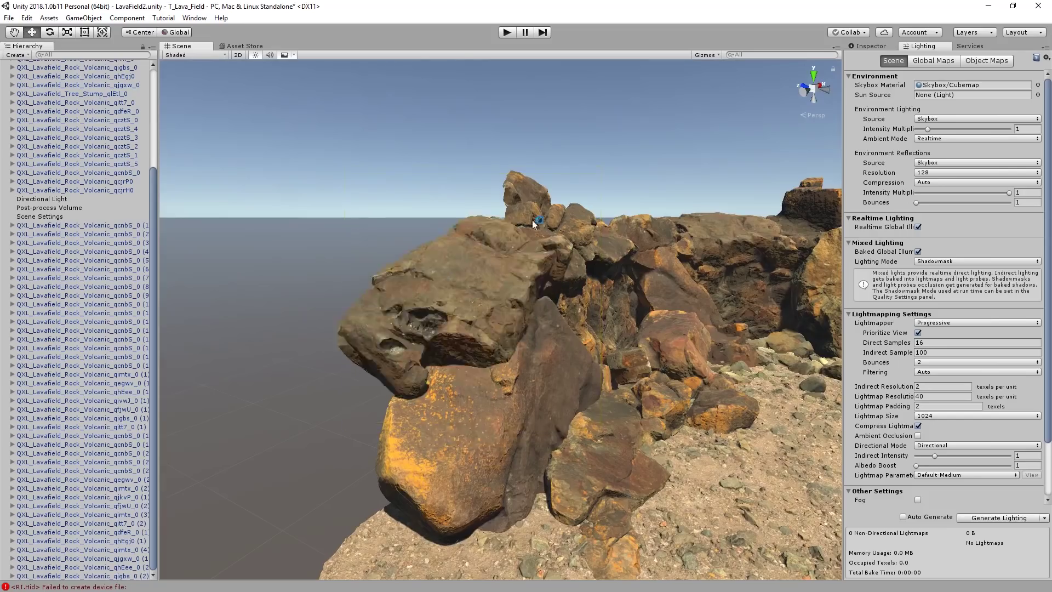
alt+drag(534, 224, 504, 314)
Frame and rotate a rock, then select its parent LOD group.
key(f)
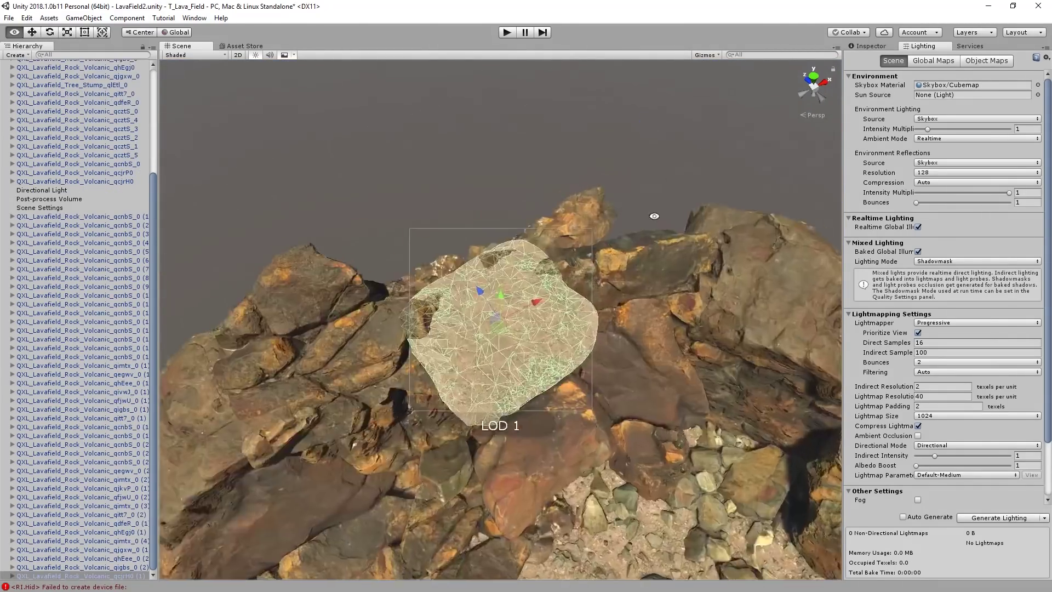
alt+drag(650, 219, 505, 296)
alt+drag(468, 192, 456, 258)
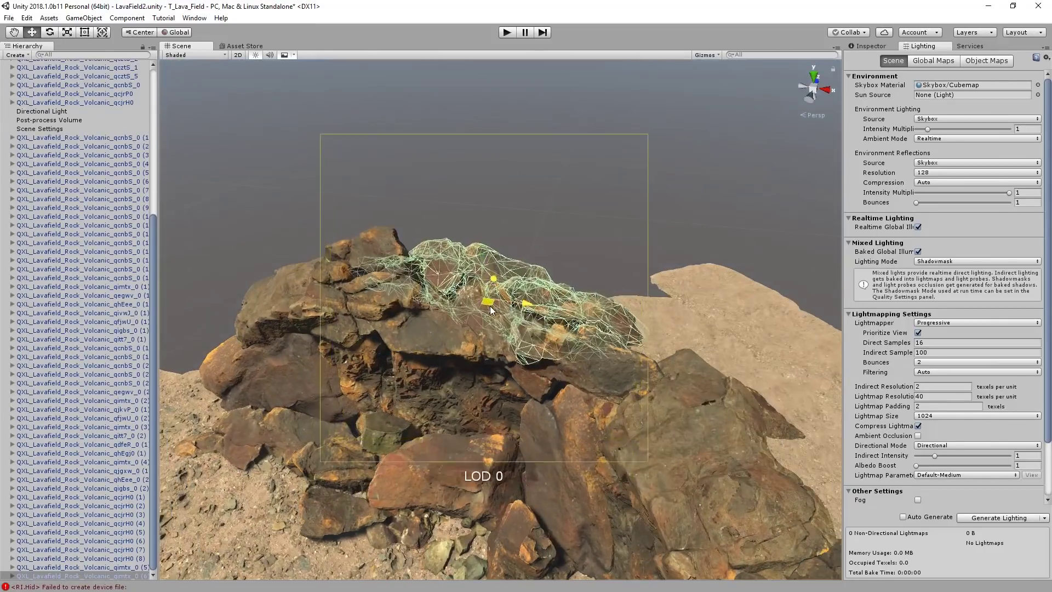
alt+drag(569, 242, 513, 324)
key(f)
key(e)
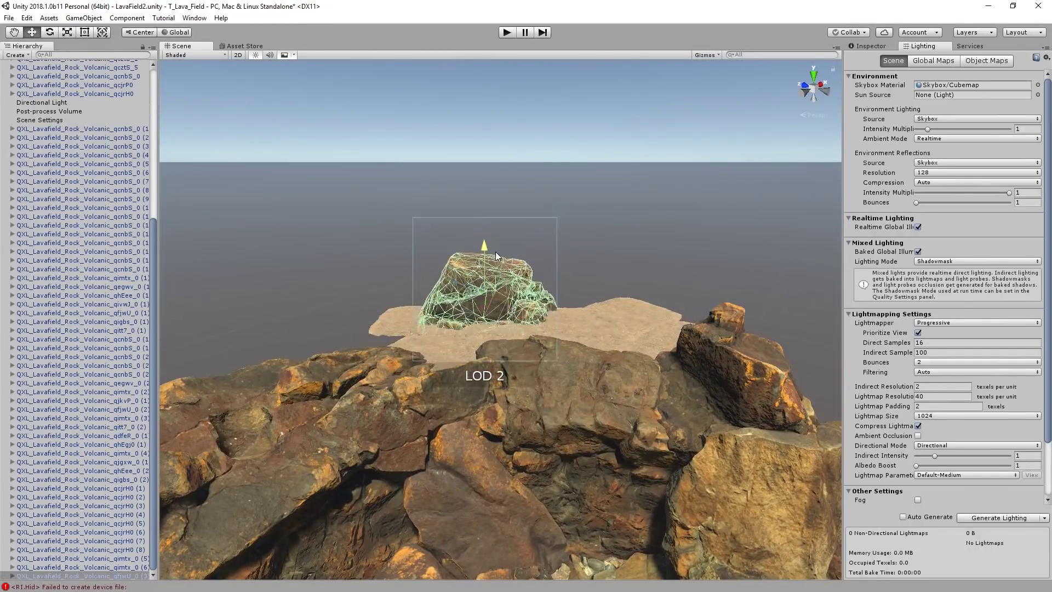
alt+drag(496, 255, 455, 394)
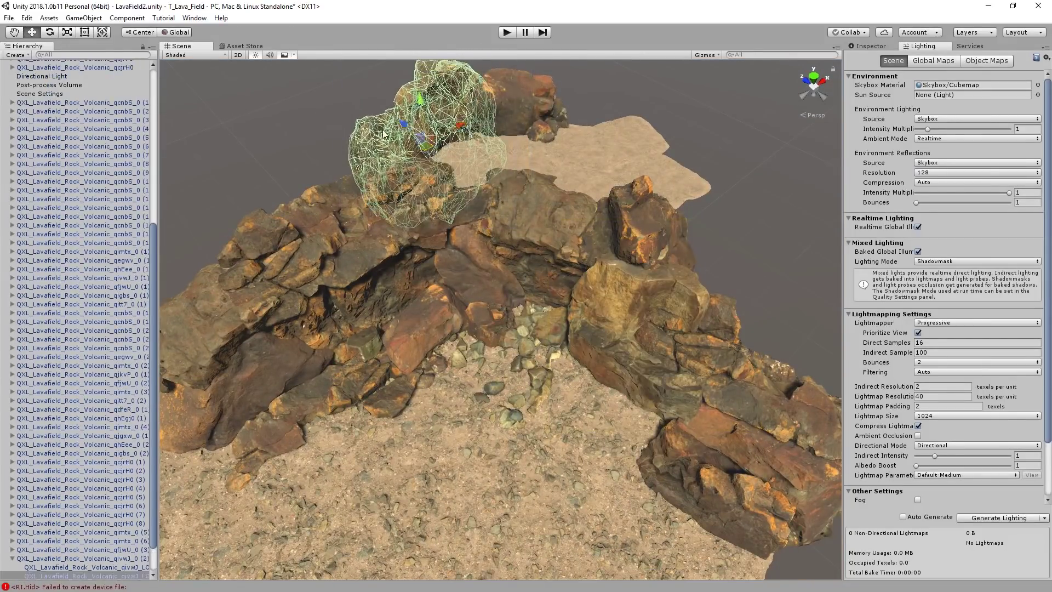
alt+drag(386, 133, 476, 264)
click(477, 264)
Orbit over the rock pile, selecting and framing several nearby rocks.
alt+drag(685, 240, 447, 358)
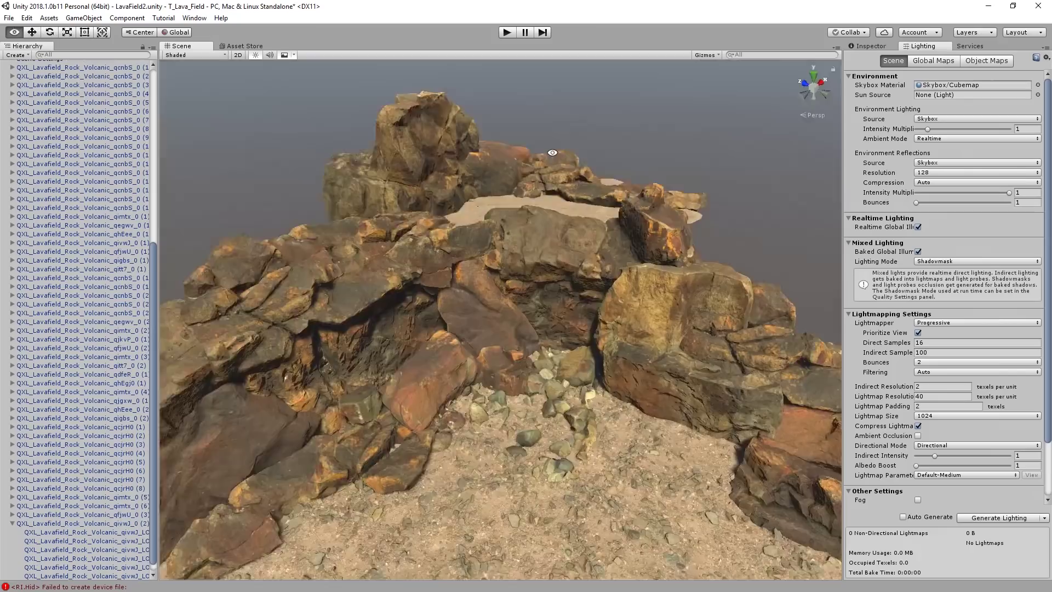
alt+drag(552, 153, 593, 230)
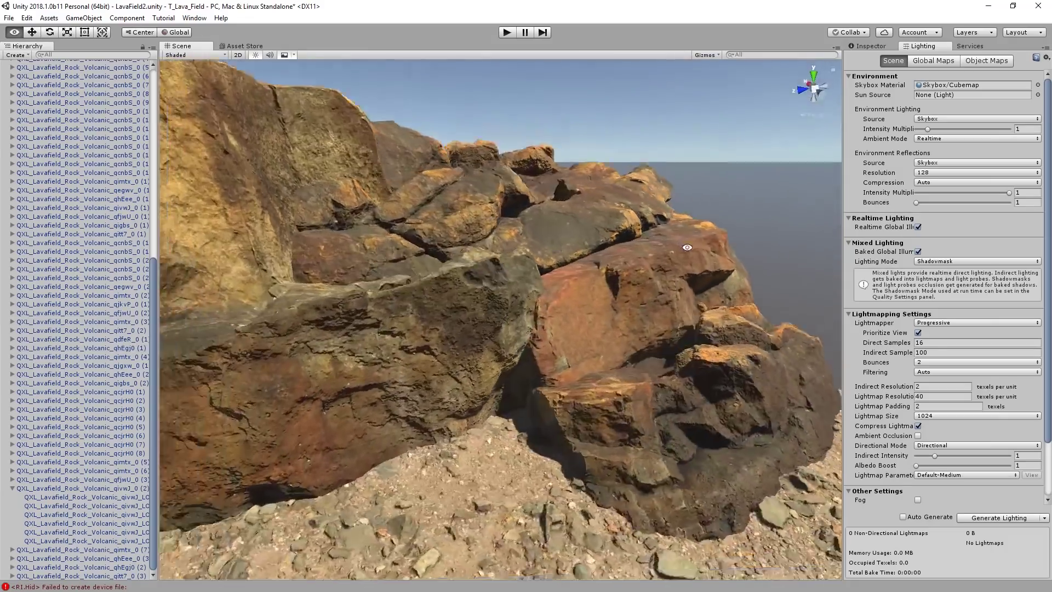
alt+drag(687, 247, 600, 280)
alt+drag(513, 295, 508, 310)
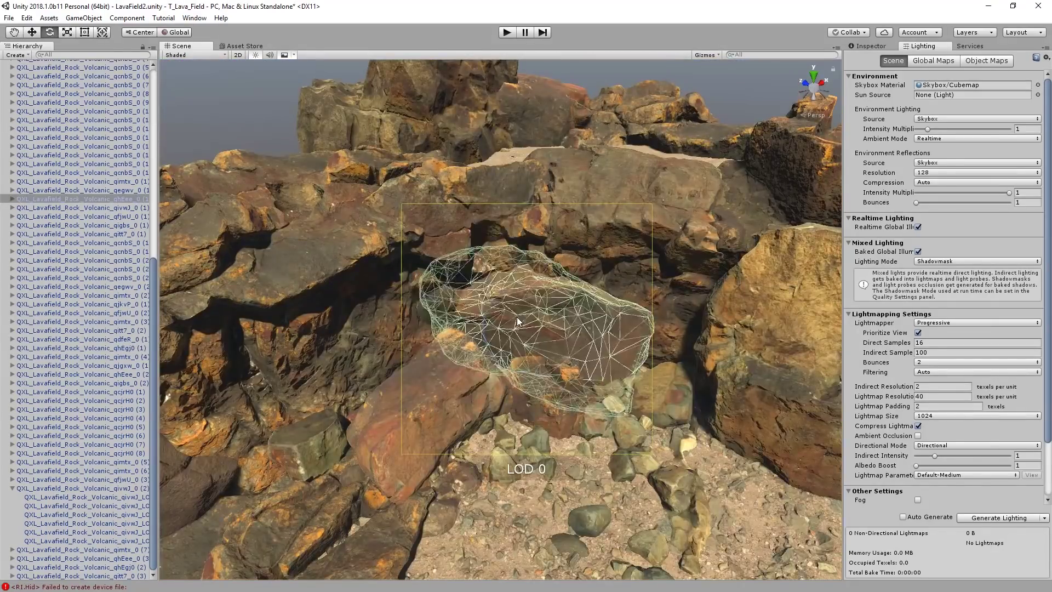
click(466, 356)
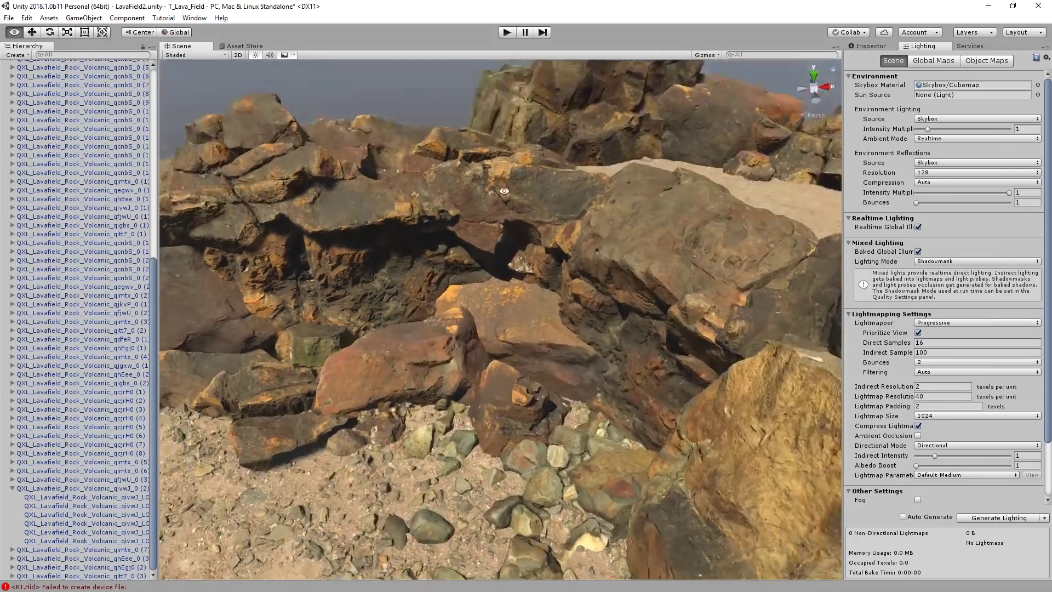
key(f)
alt+drag(525, 347, 515, 406)
click(523, 414)
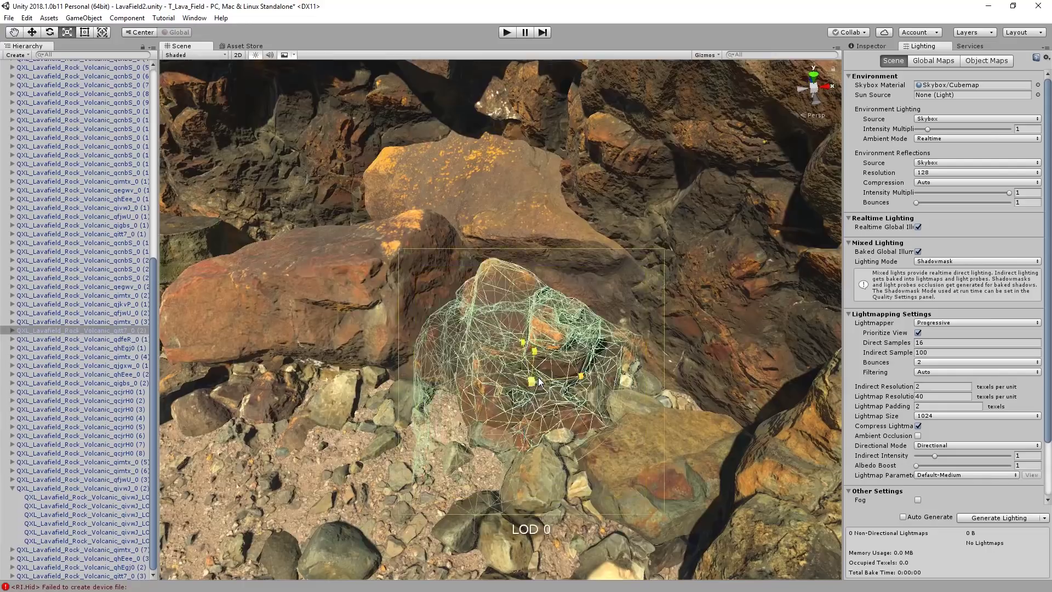
click(540, 382)
key(f)
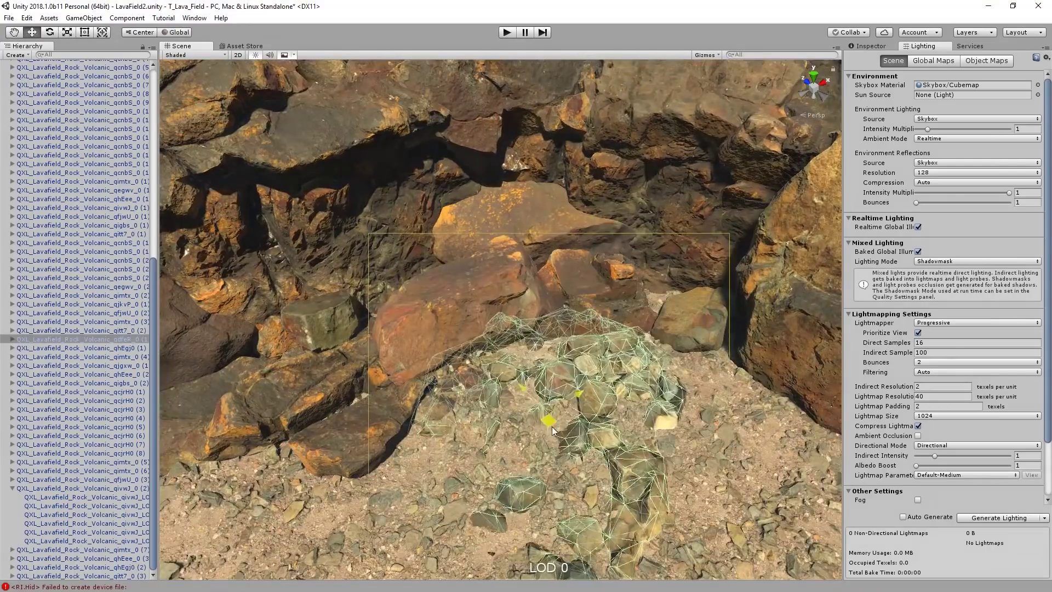
alt+drag(635, 470, 490, 347)
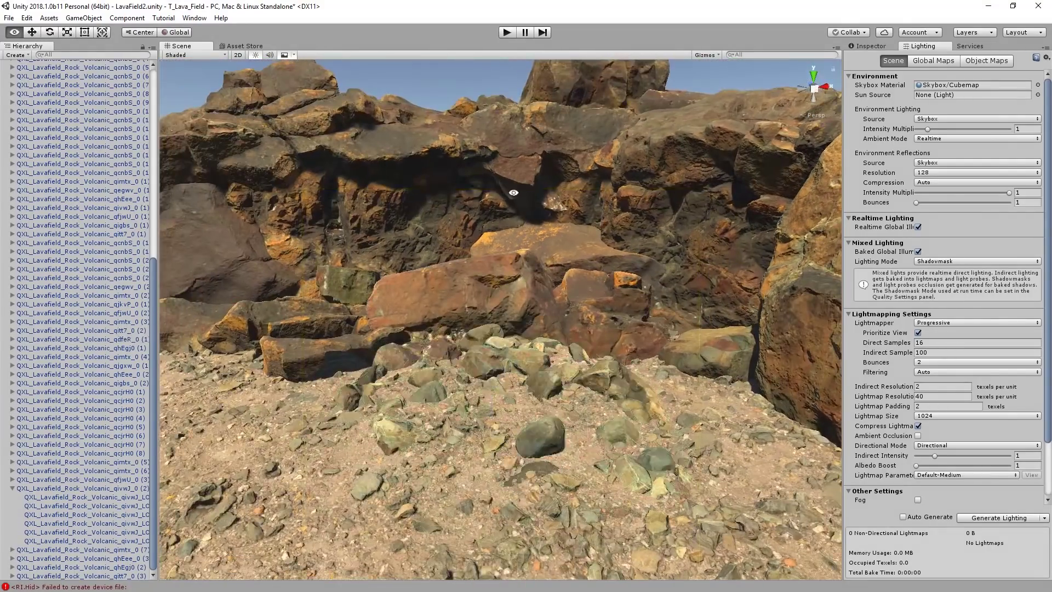
alt+drag(513, 192, 471, 214)
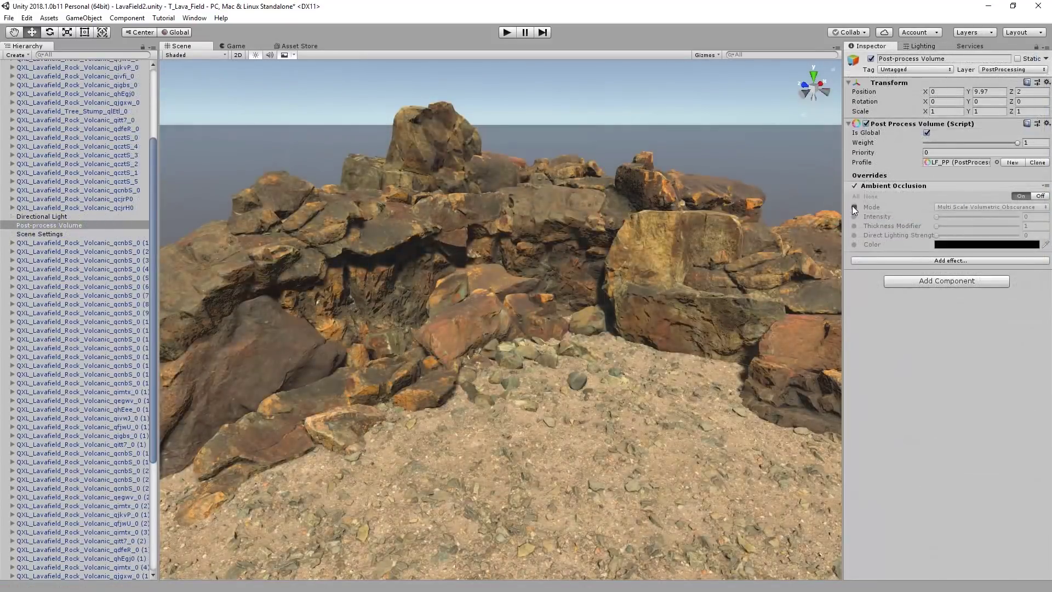
Enable the Ambient Occlusion Mode, Intensity and Thickness Modifier overrides.
click(854, 207)
click(855, 217)
click(854, 225)
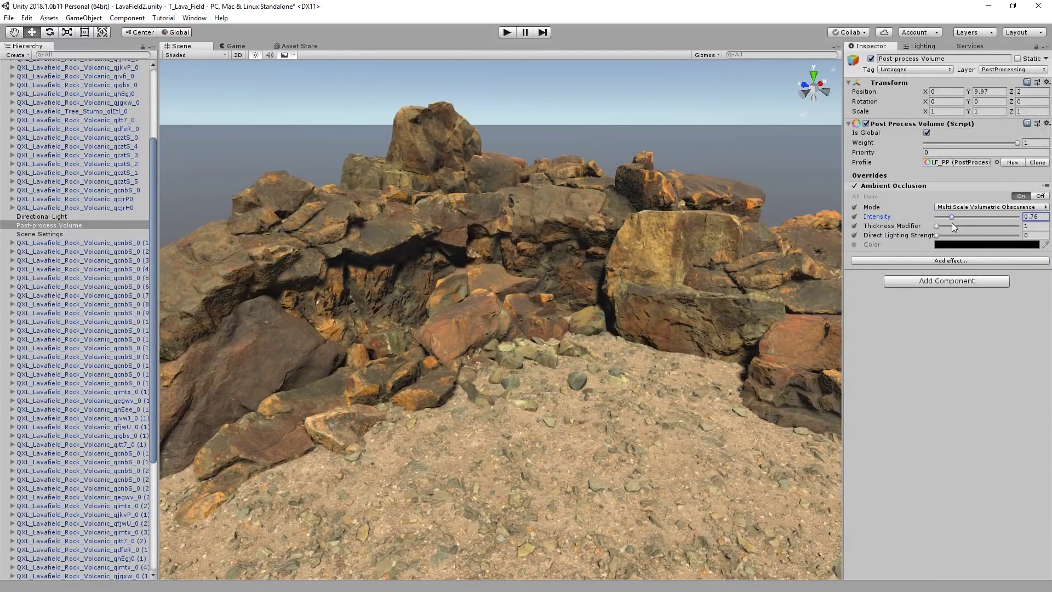
right_drag(493, 318, 384, 340)
click(354, 342)
key(f)
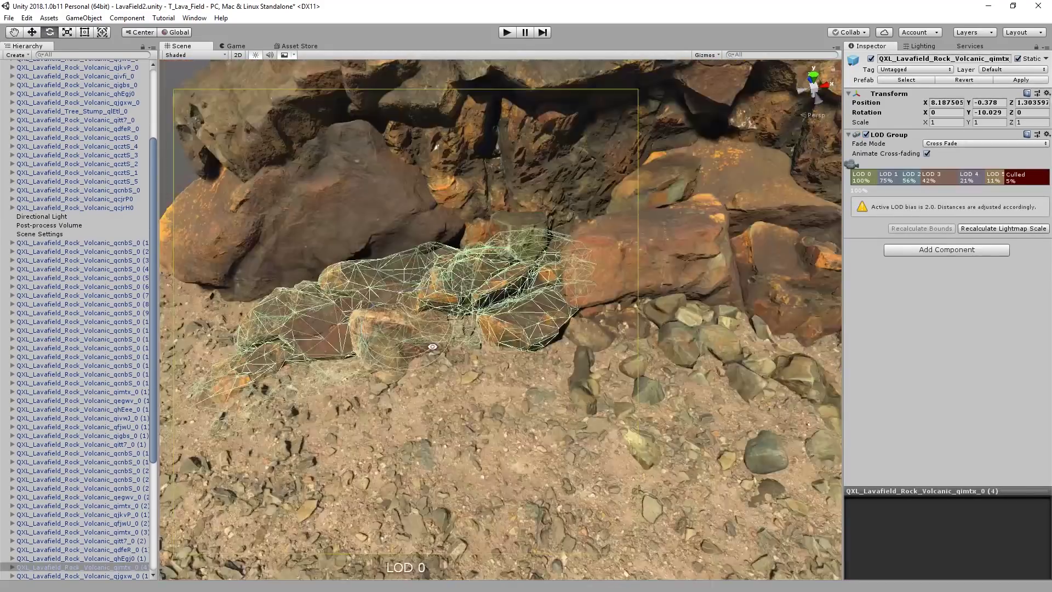
right_drag(467, 263, 482, 296)
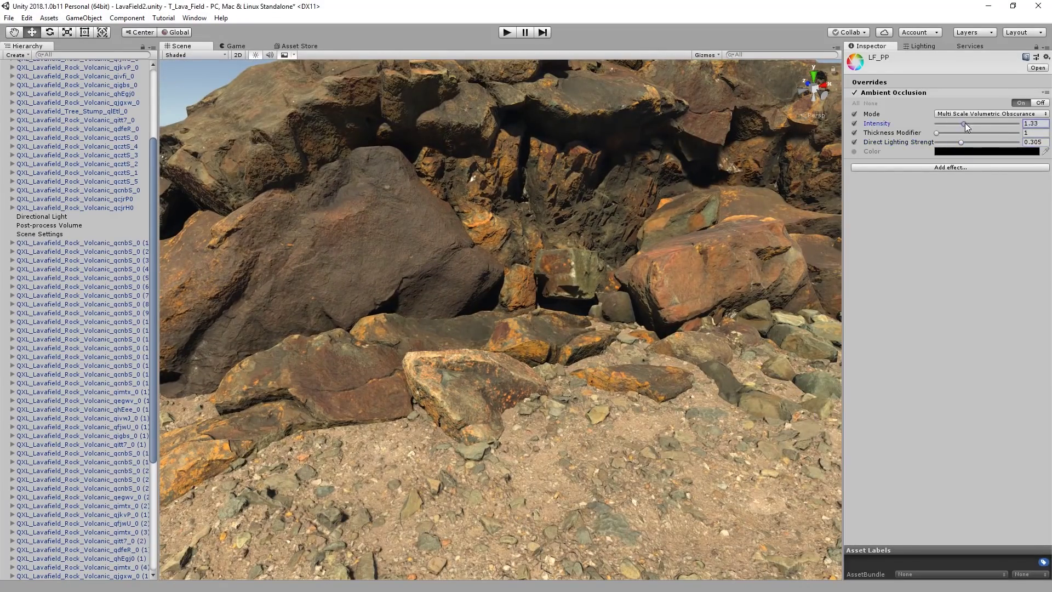
Set Ambient Occlusion intensity to 1.25 and add a Bloom effect with threshold 0.93.
mouse_move(965, 123)
mouse_down()
mouse_move(974, 124)
mouse_move(962, 124)
mouse_up()
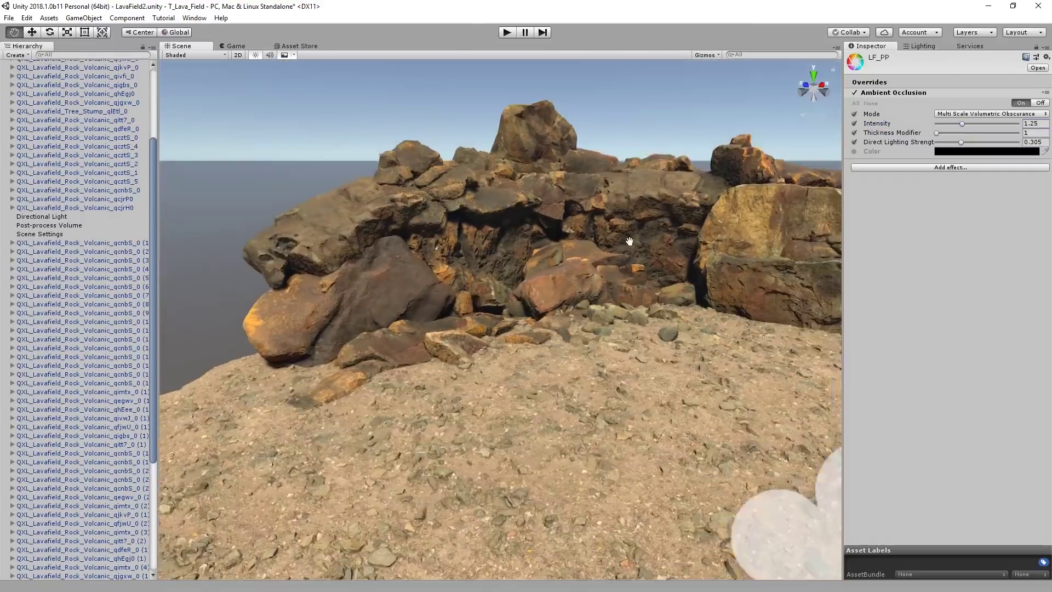
right_drag(548, 296, 551, 292)
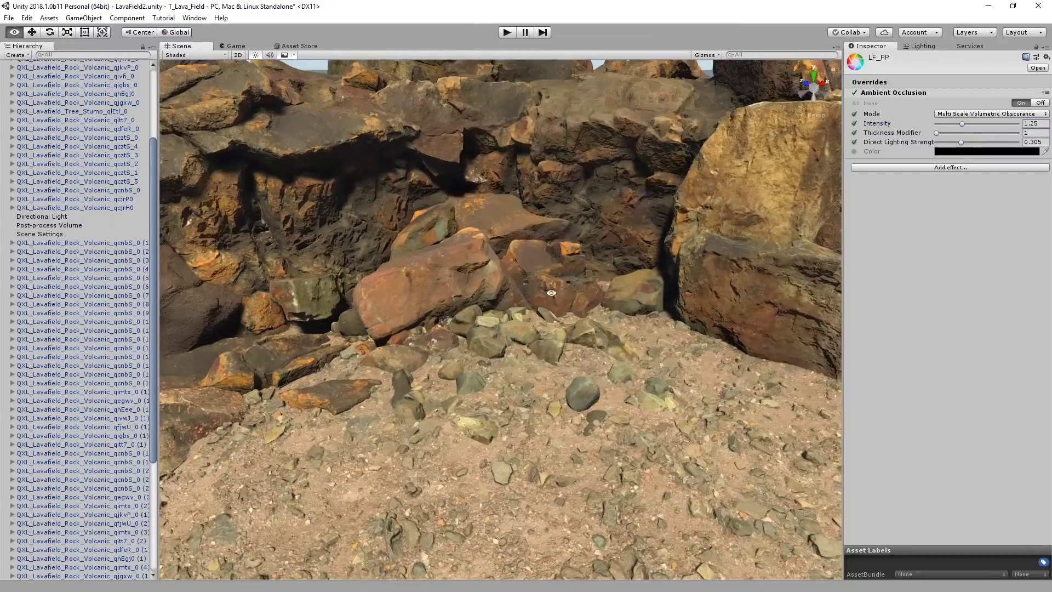
click(898, 200)
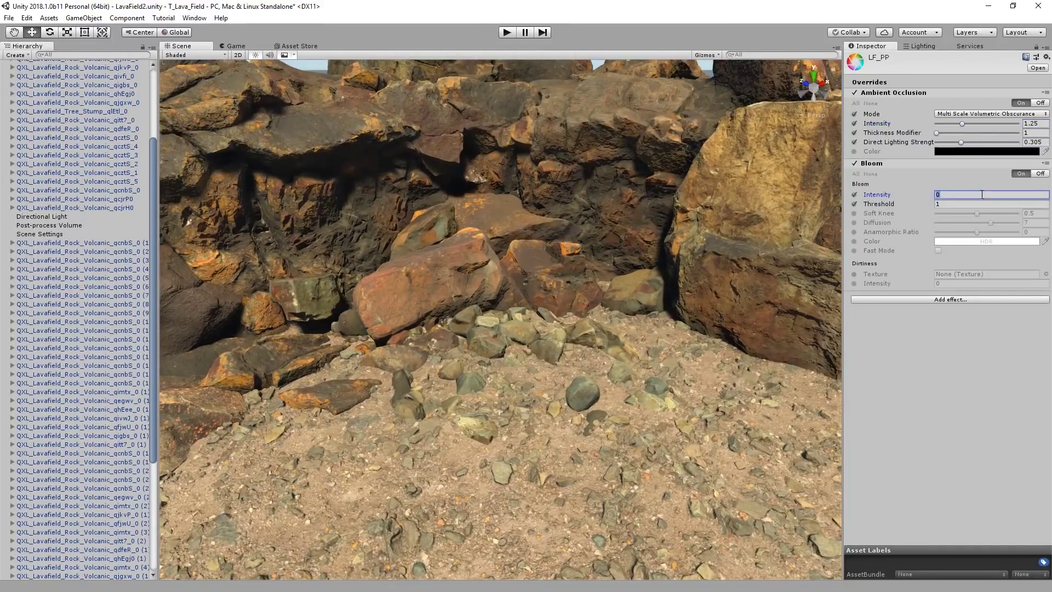
mouse_move(874, 203)
mouse_down()
mouse_move(854, 202)
mouse_move(867, 203)
mouse_up()
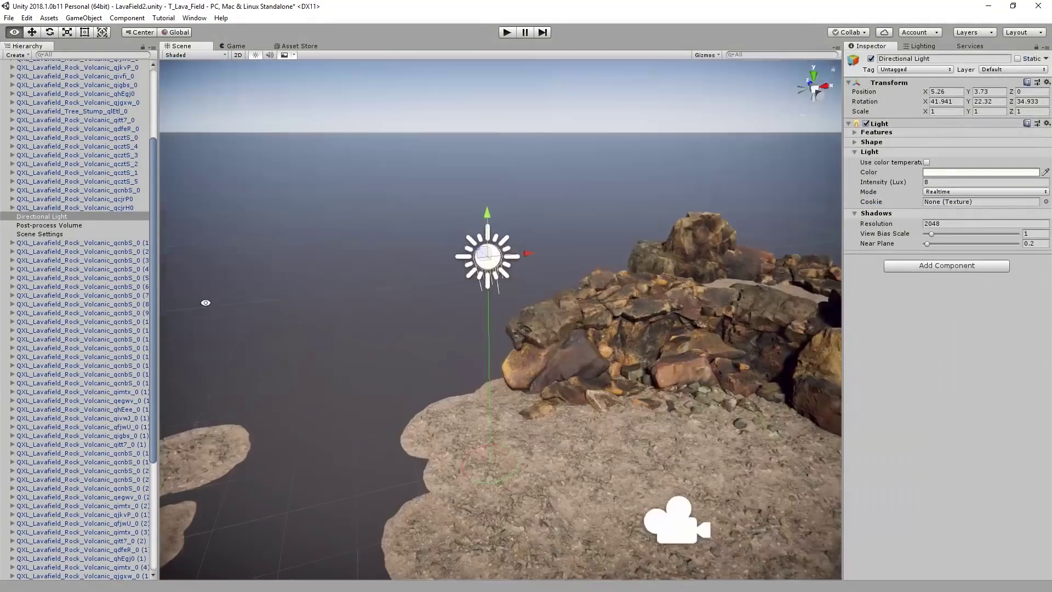
Enable colour temperature 5739 on the Directional Light, with intensity 10 and Rotation Y about 88.
right_drag(698, 402, 540, 283)
click(627, 219)
right_drag(627, 219, 623, 200)
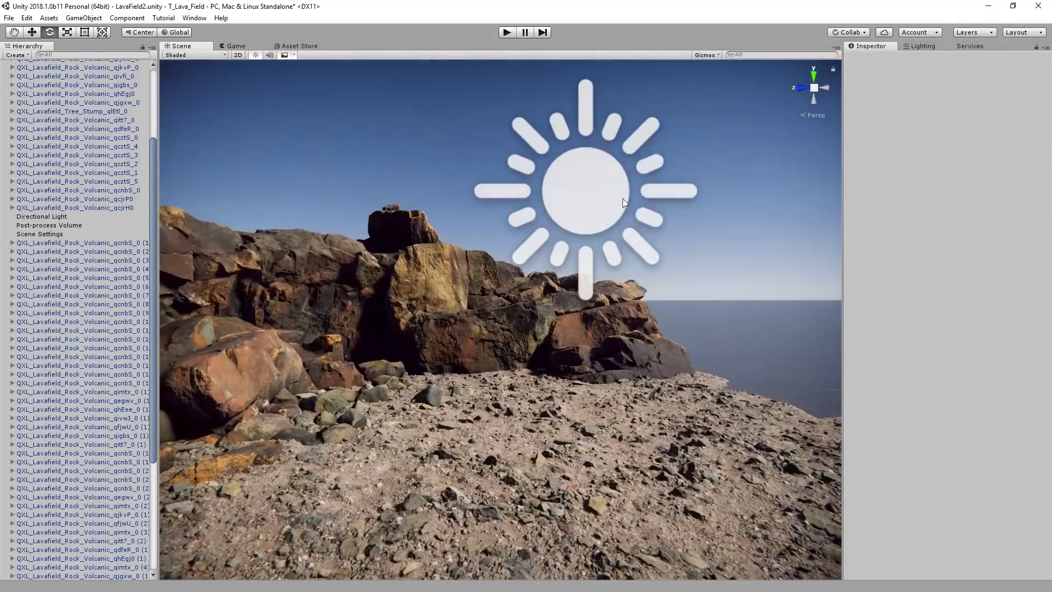
click(926, 162)
click(962, 191)
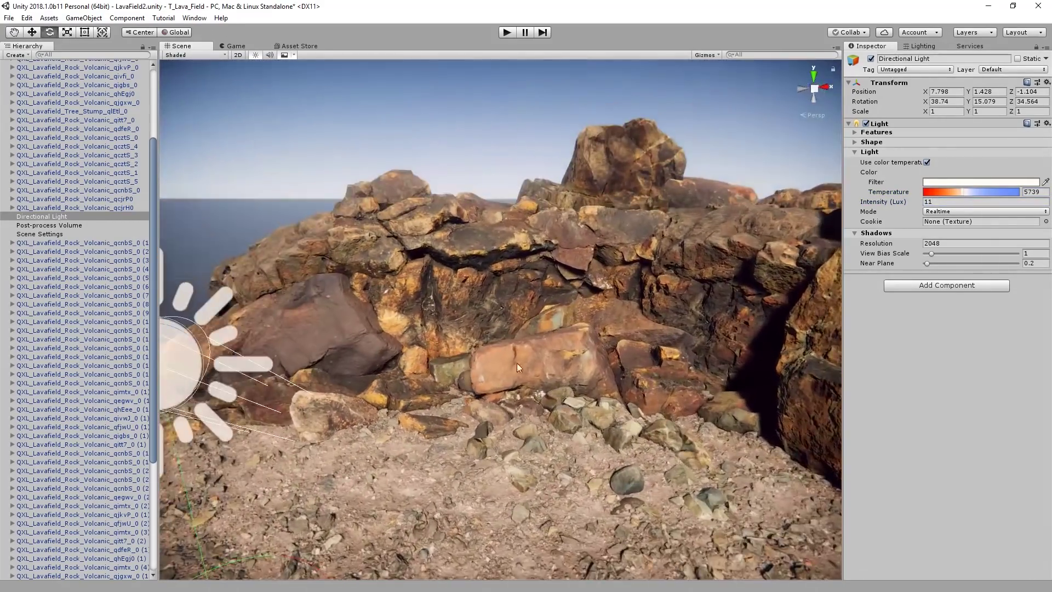
right_drag(517, 362, 488, 132)
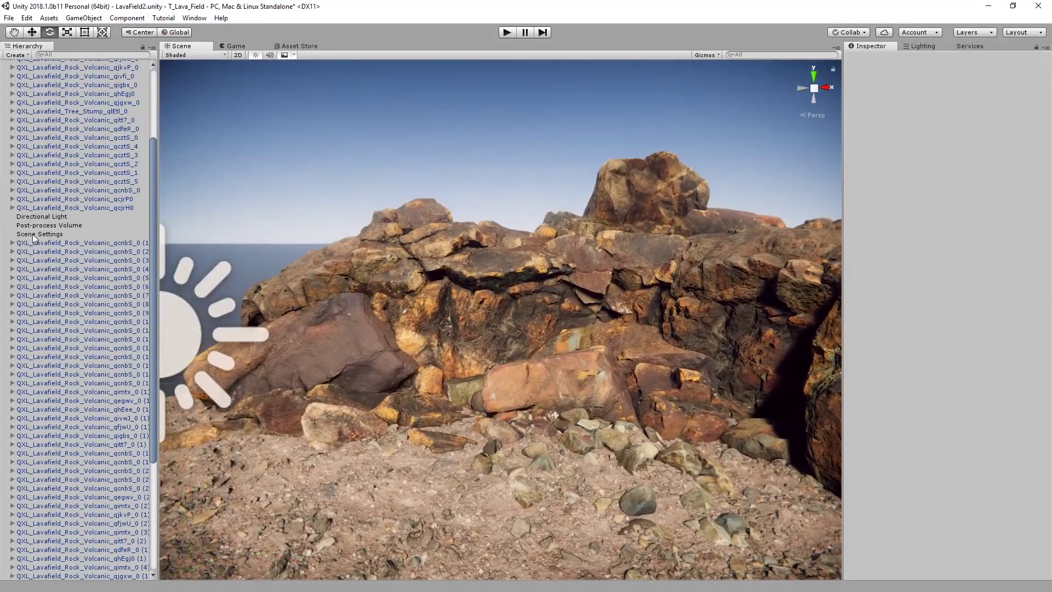
click(50, 225)
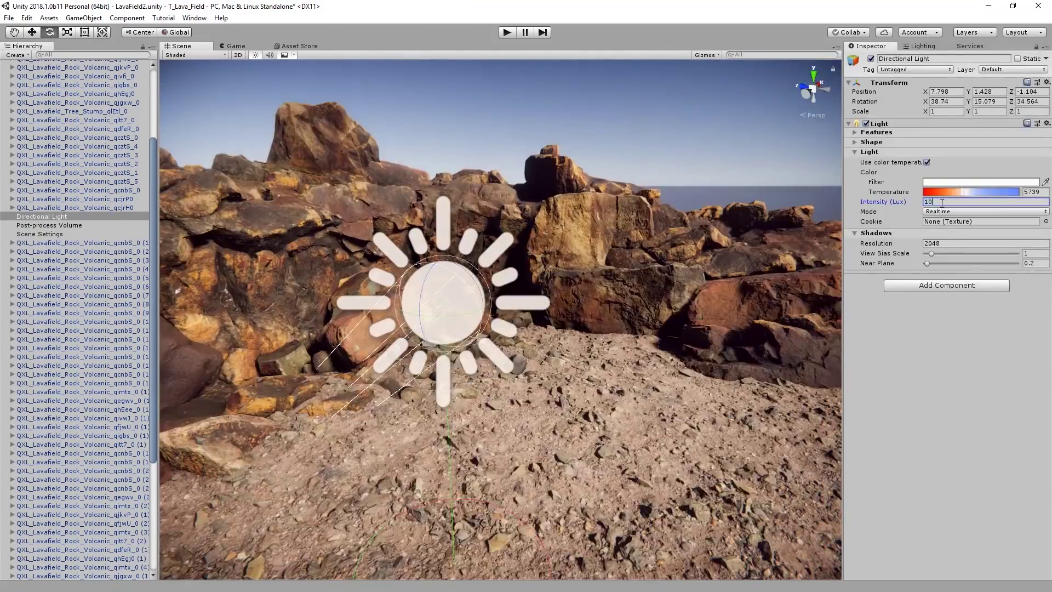
right_drag(795, 285, 694, 241)
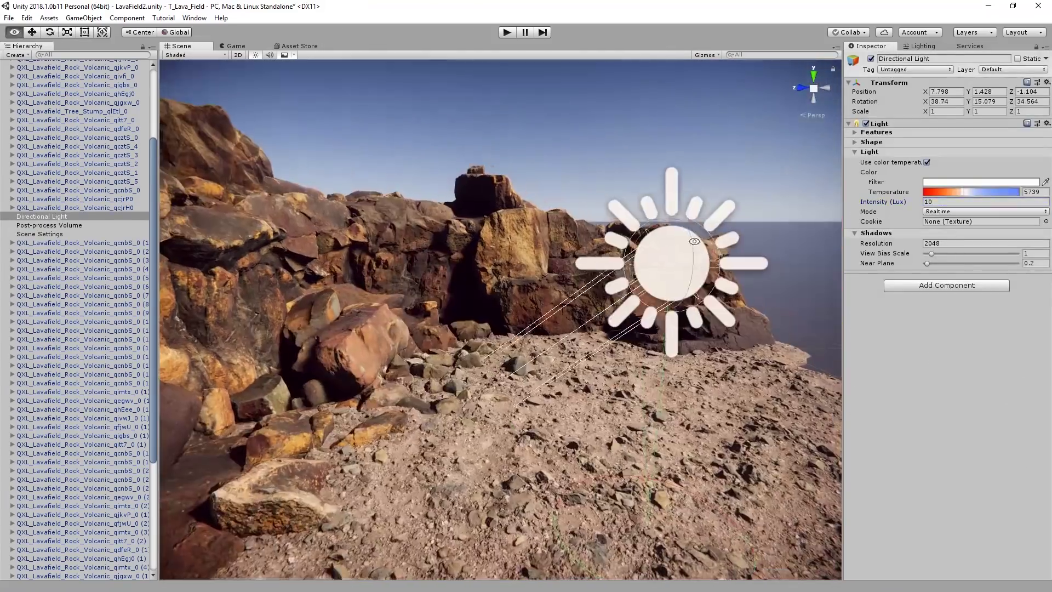
right_drag(678, 280, 538, 238)
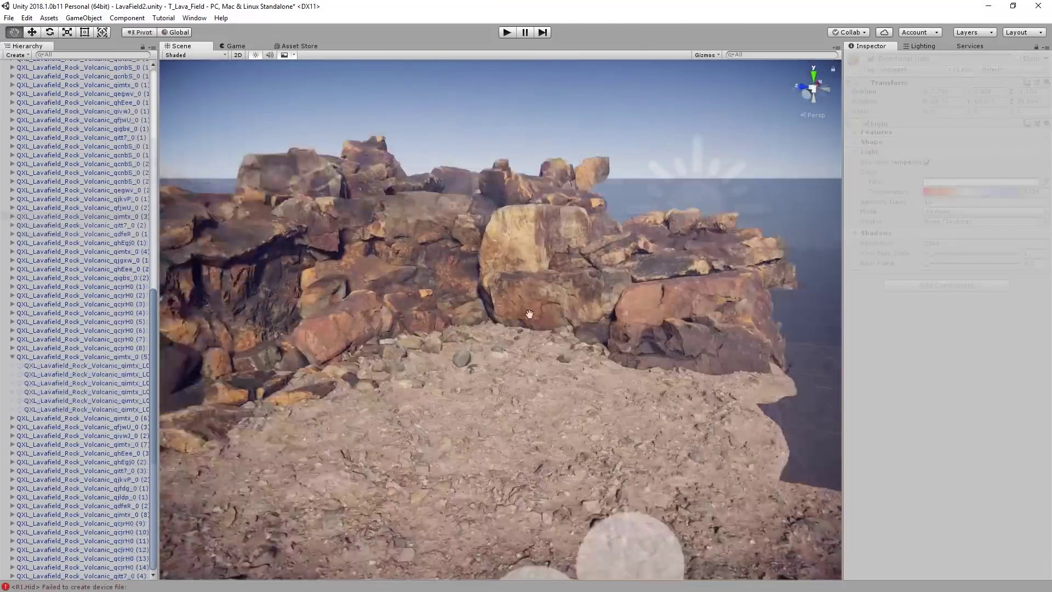
right_drag(630, 362, 416, 312)
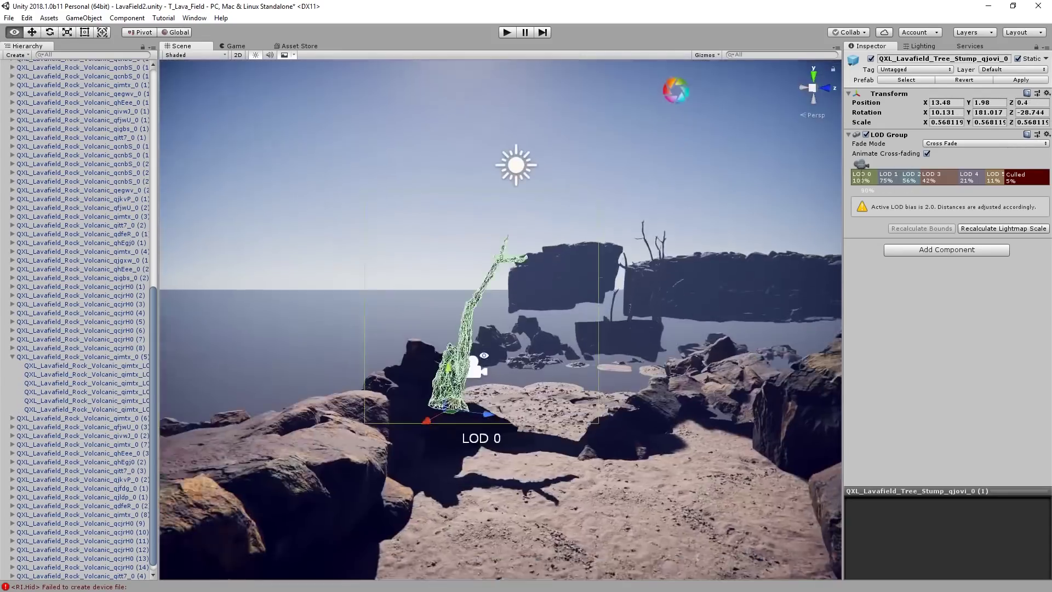
Select the dead stump and the dead tree on the island and frame the tree.
right_drag(470, 356, 505, 343)
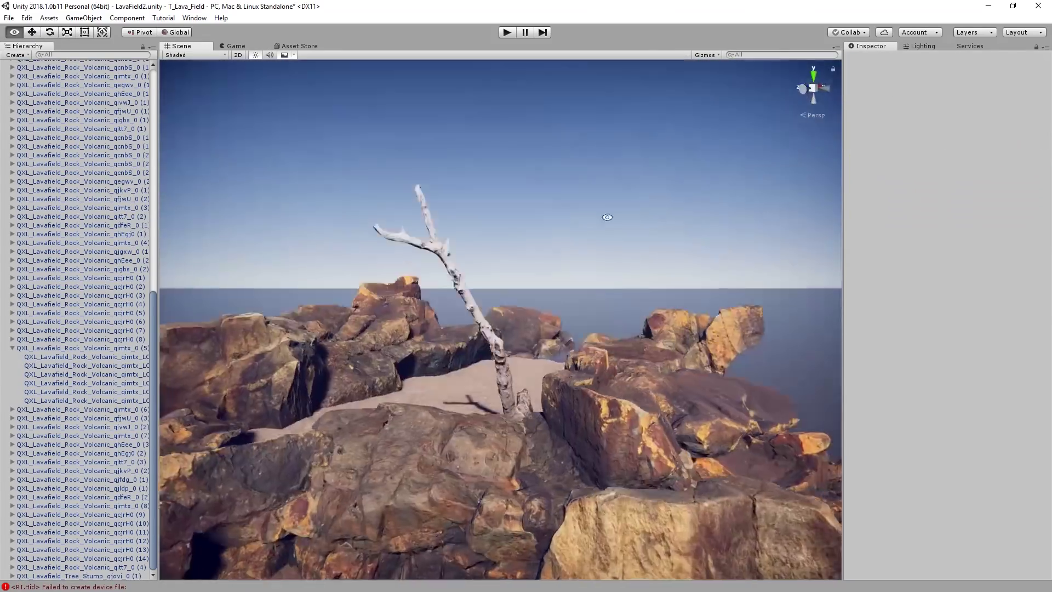
right_drag(586, 285, 623, 292)
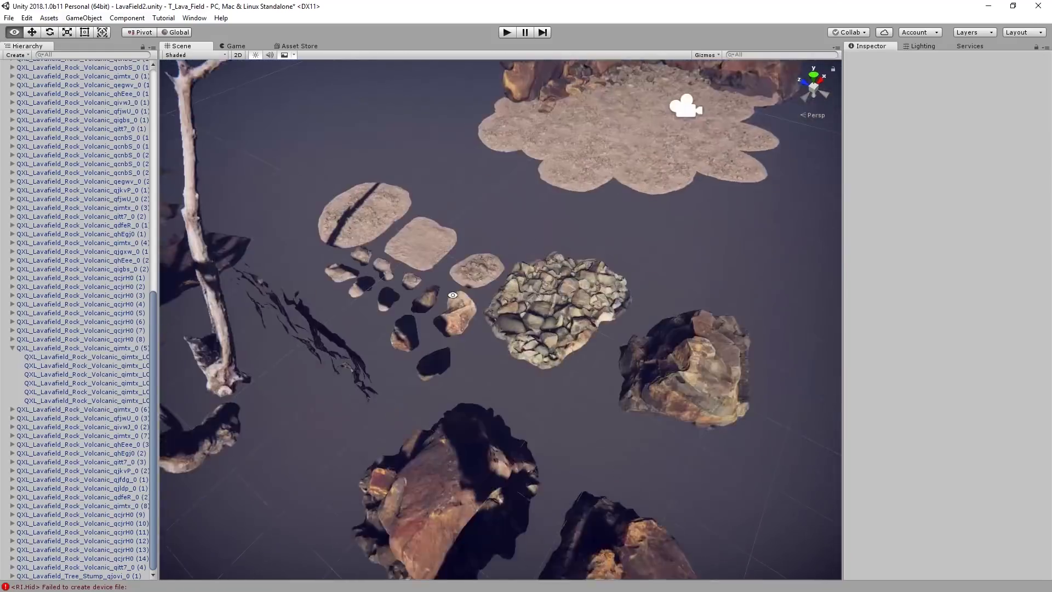
click(381, 435)
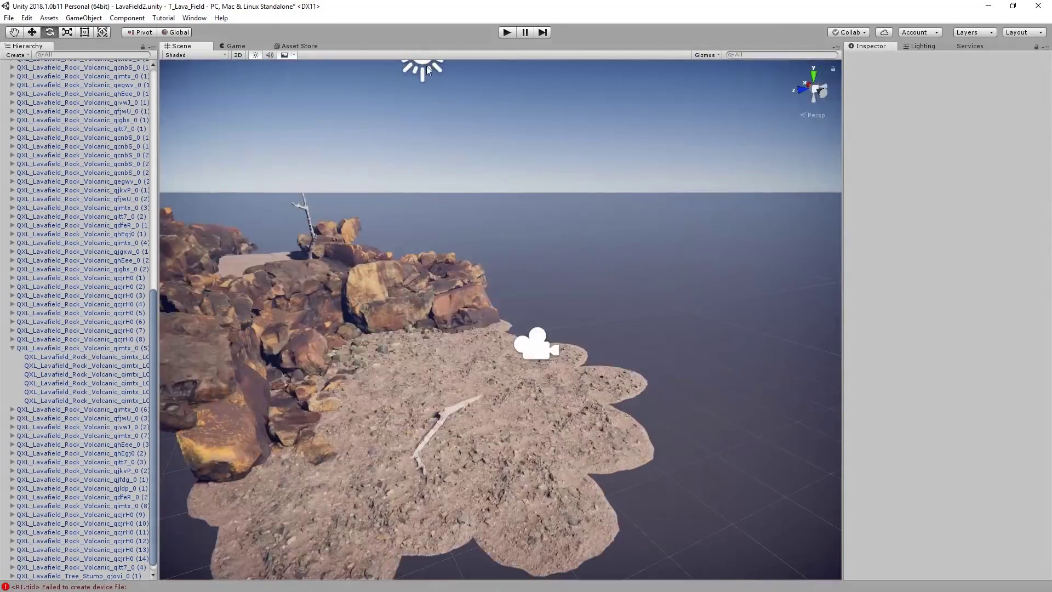
click(429, 70)
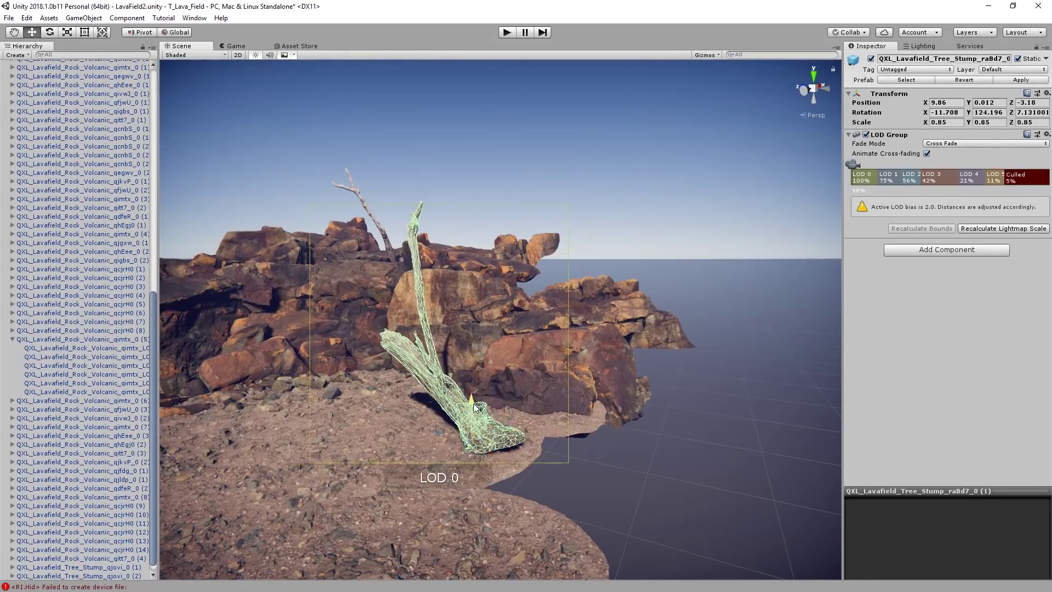
right_drag(472, 410, 521, 307)
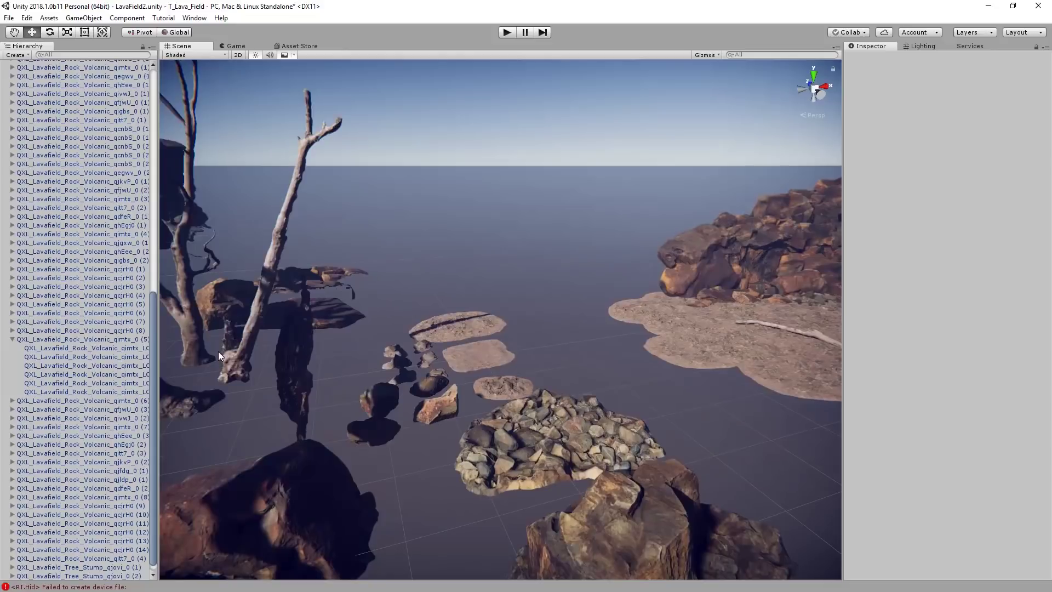
click(236, 350)
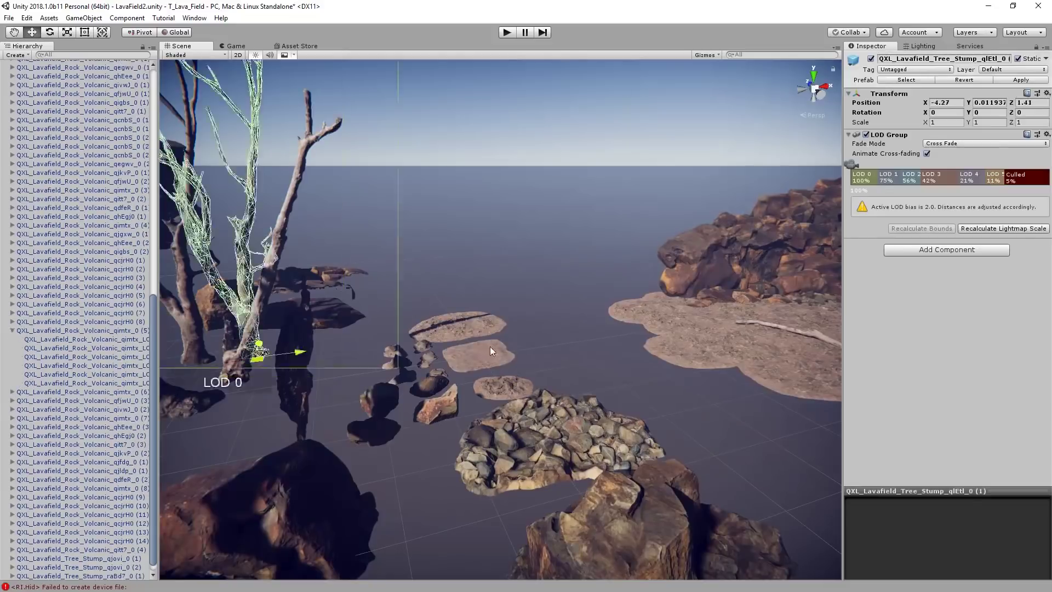
key(f)
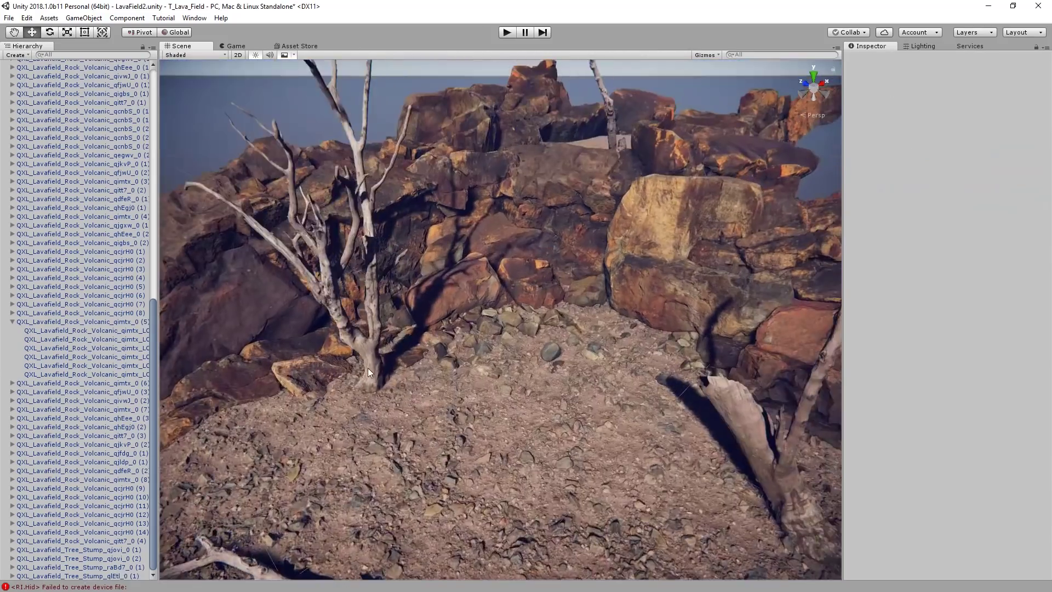
Place the tall dead tree by the rocks; scale the smaller stump to about 0.62, rotated 46.09.
click(367, 367)
middle_drag(419, 403, 632, 318)
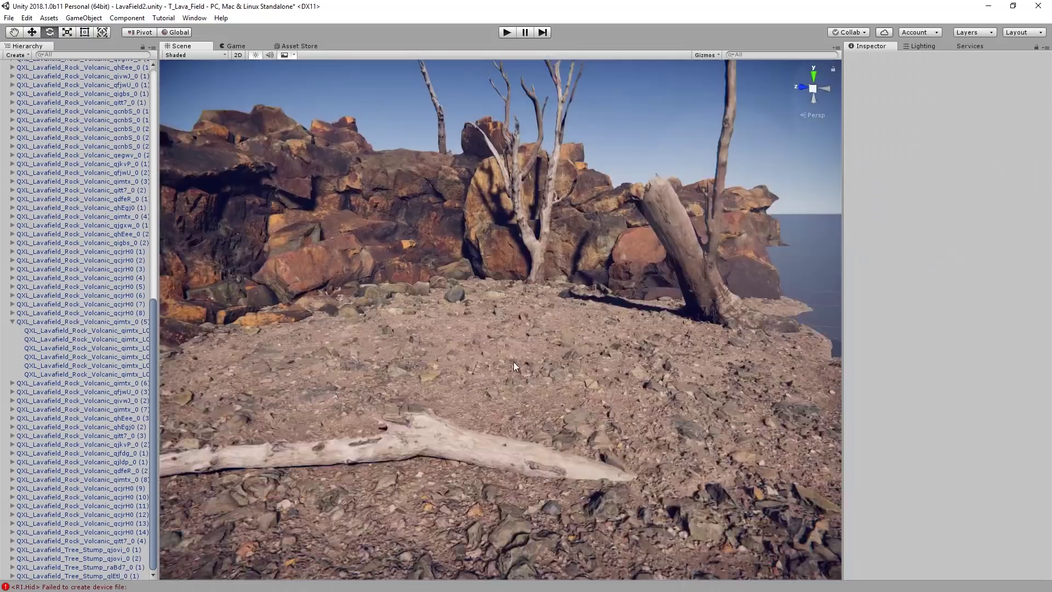
click(711, 341)
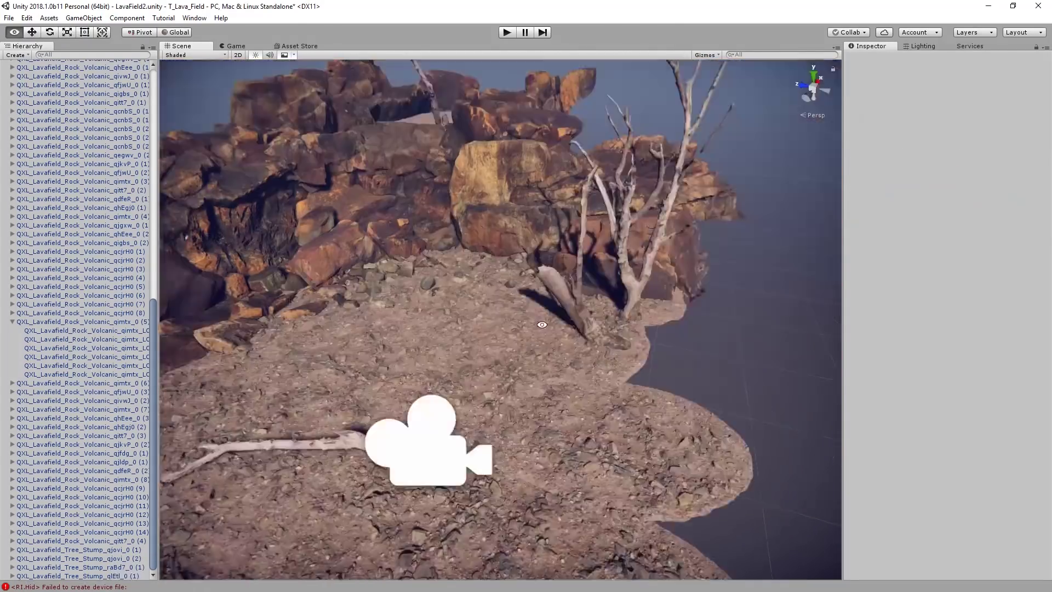
alt+drag(542, 325, 581, 345)
click(604, 356)
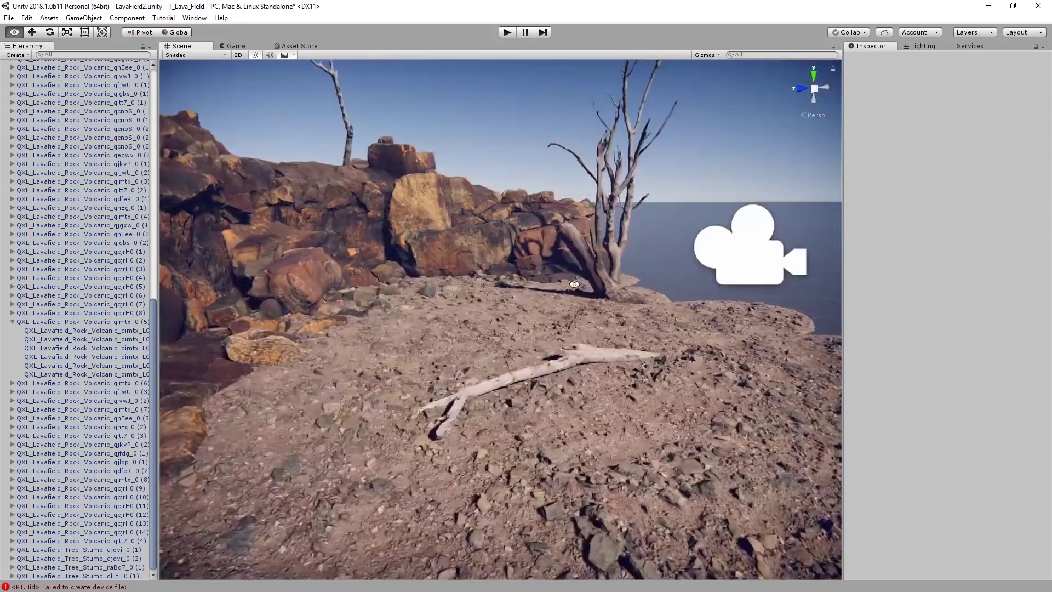
alt+drag(581, 284, 563, 359)
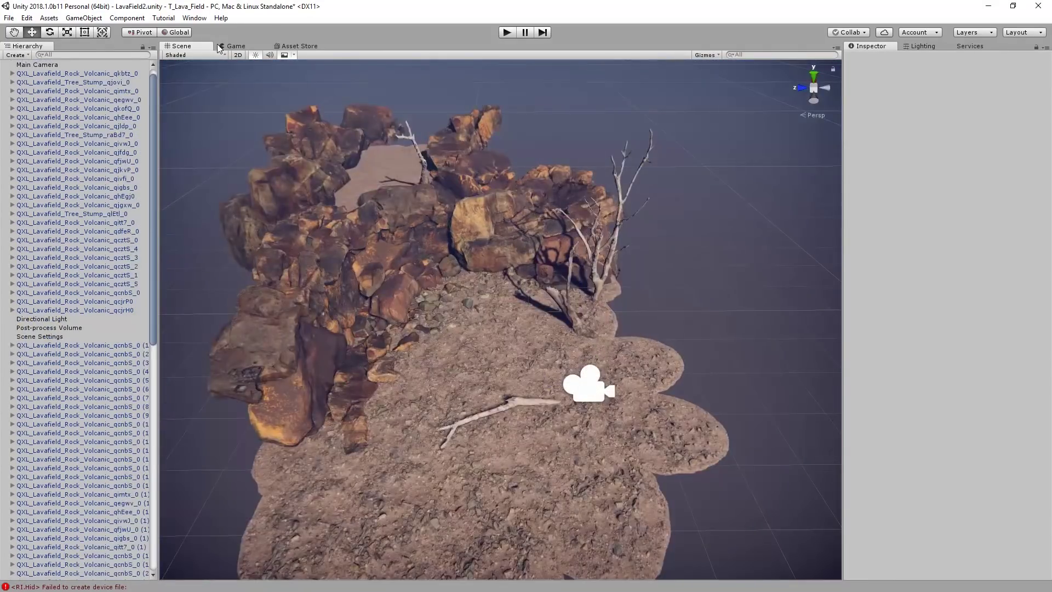
Preview the scene in the Game view, then frame and reposition the upright stump raBd7.
click(232, 45)
click(181, 46)
click(584, 381)
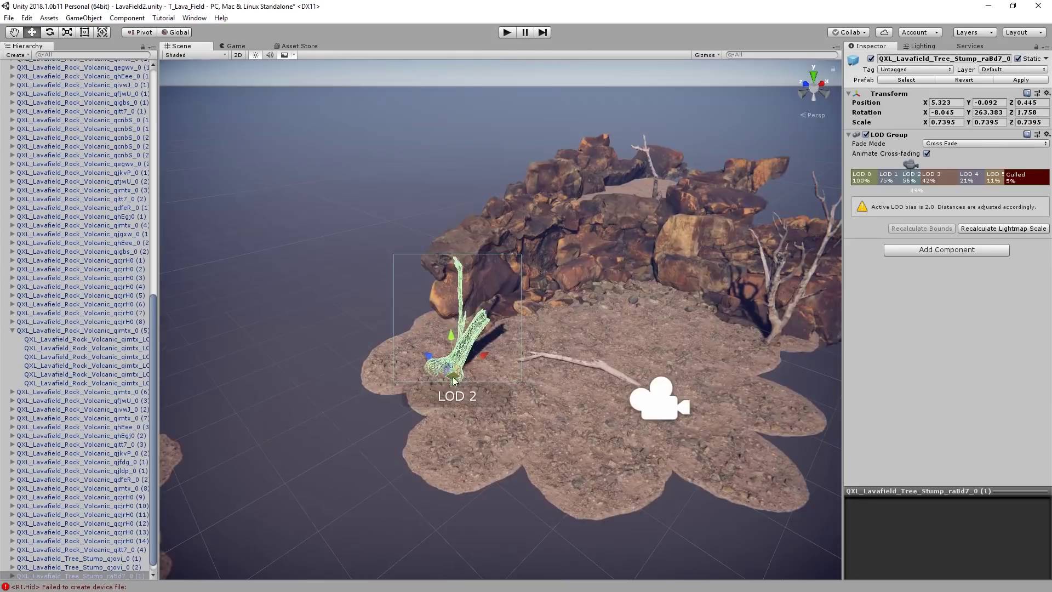
key(f)
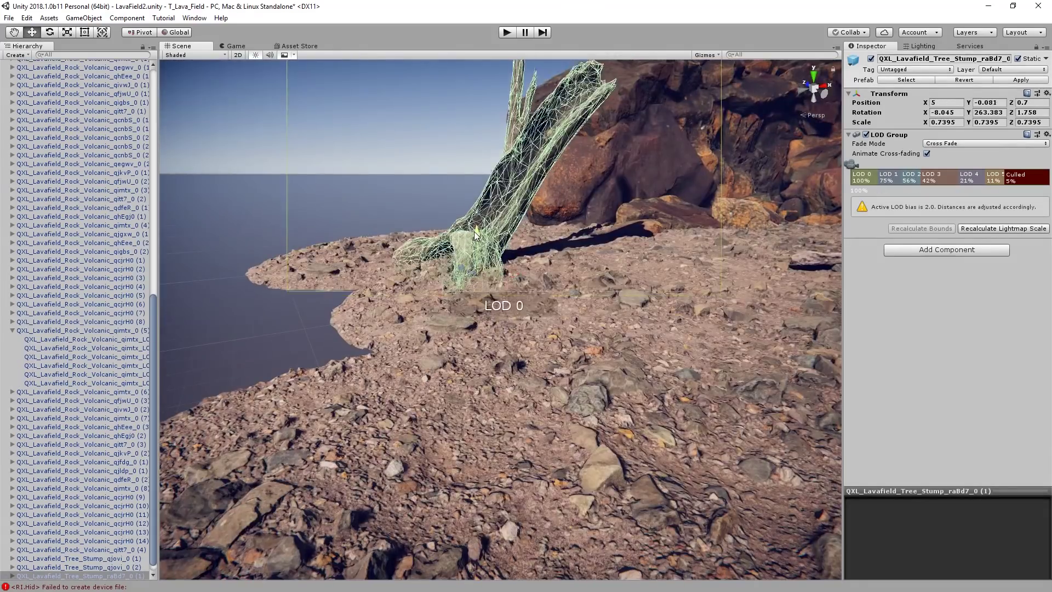
right_drag(467, 239, 597, 436)
click(494, 332)
Move the fallen log qjovi_0 (2) onto the ground and rotate it to a new angle.
click(597, 436)
drag(597, 436, 745, 507)
right_drag(744, 508, 832, 348)
key(e)
drag(815, 330, 787, 331)
click(630, 307)
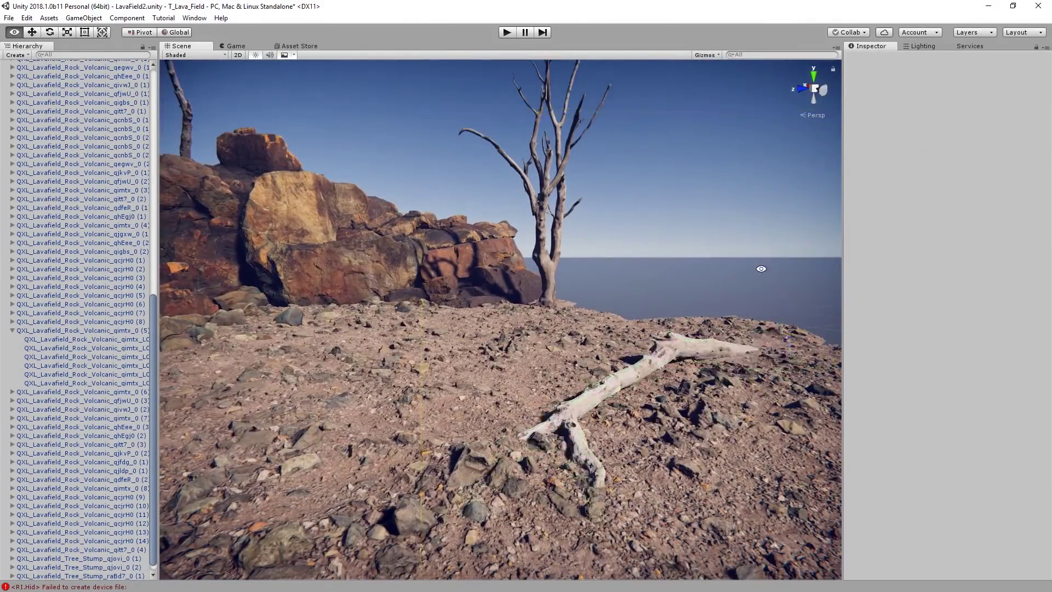
right_drag(630, 307, 496, 378)
Scale down a volcanic rock cluster to about 0.528 and slide it beside the fallen log.
click(504, 359)
key(f)
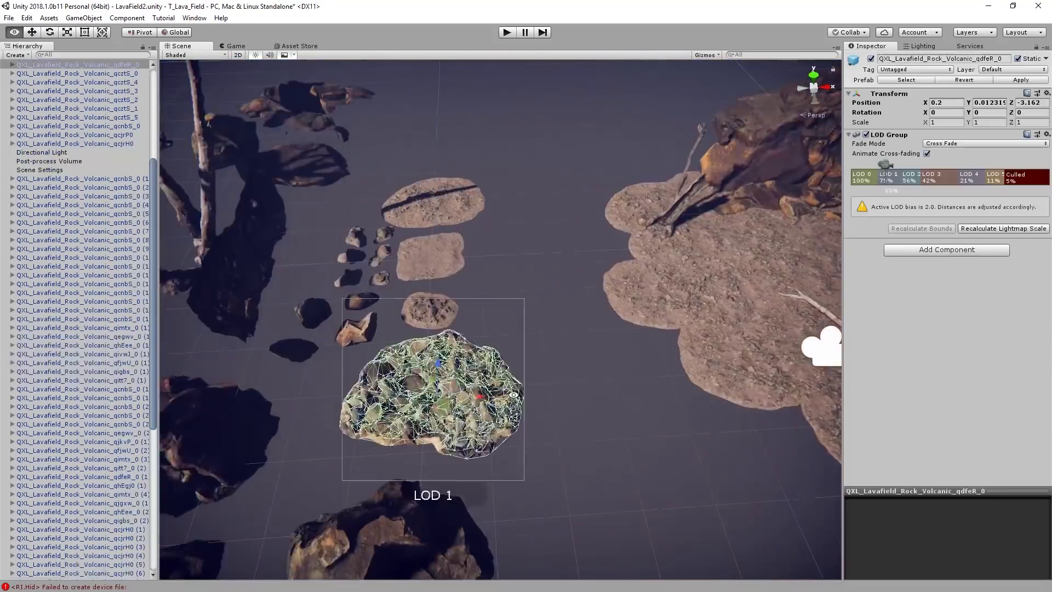
key(r)
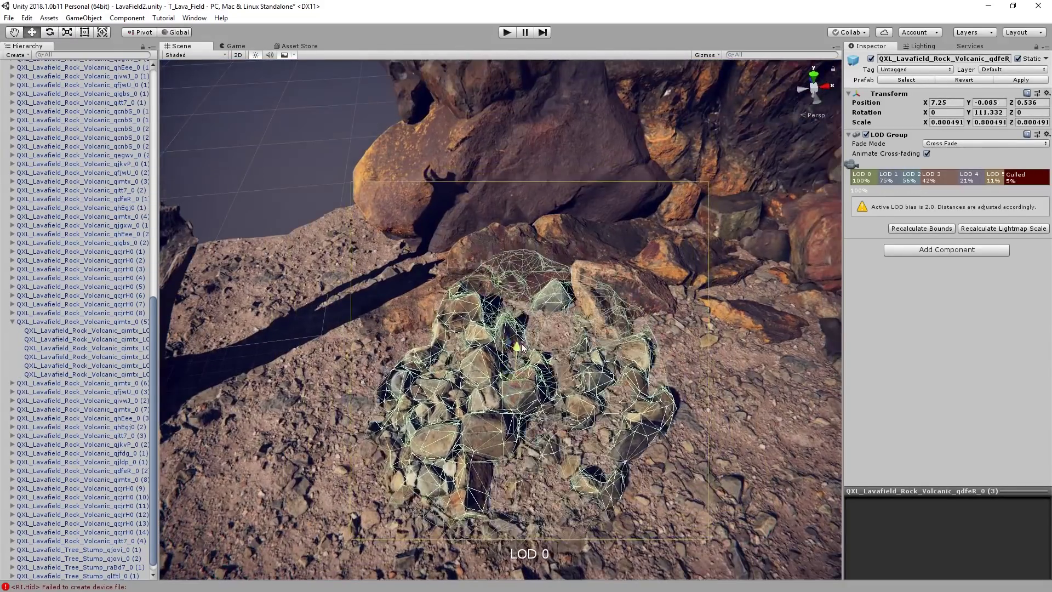
drag(522, 346, 509, 438)
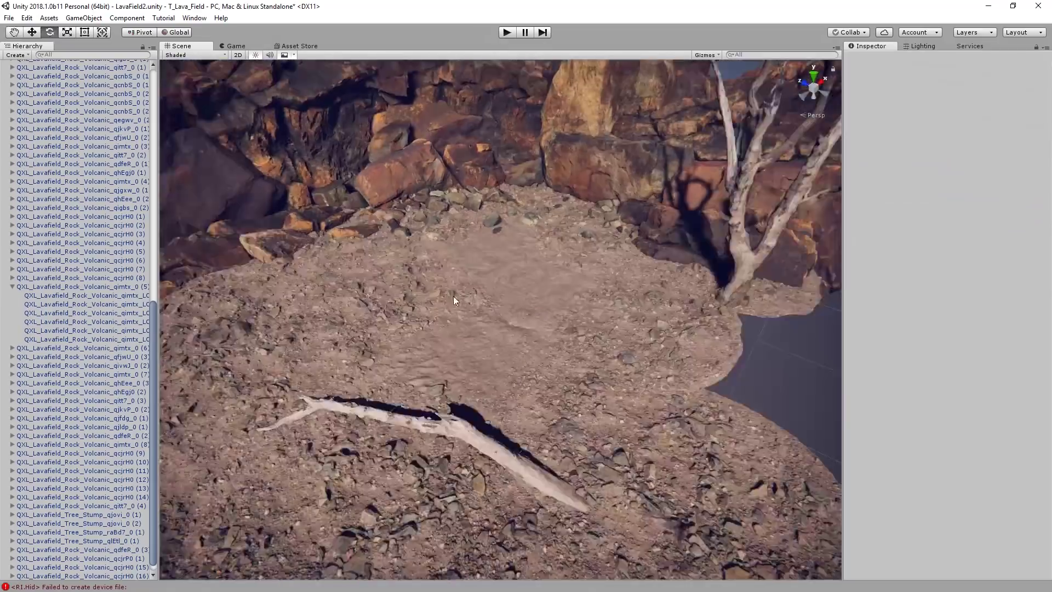
alt+drag(453, 296, 628, 304)
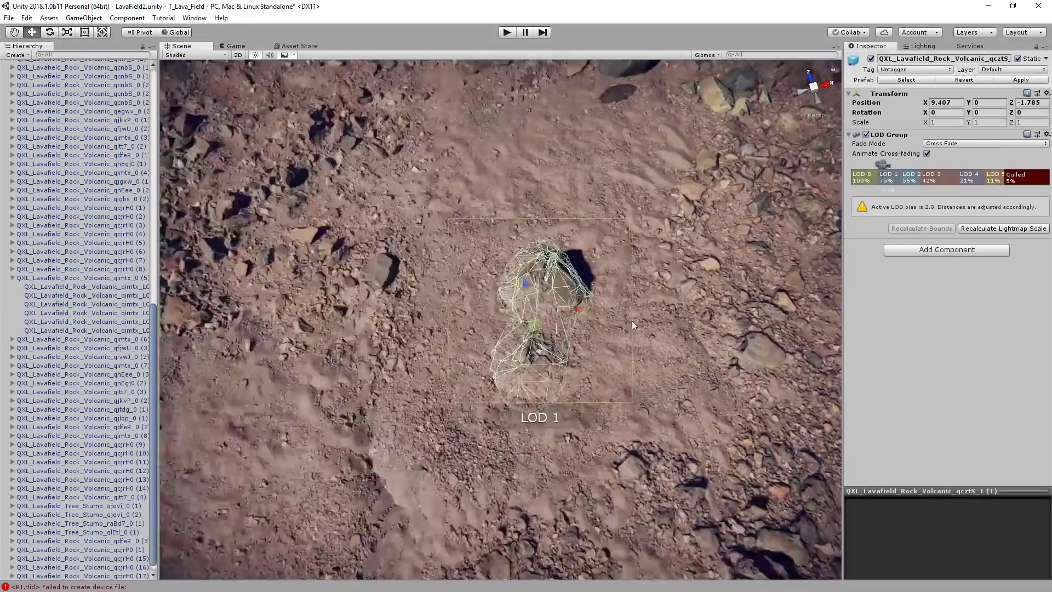
alt+drag(633, 324, 466, 323)
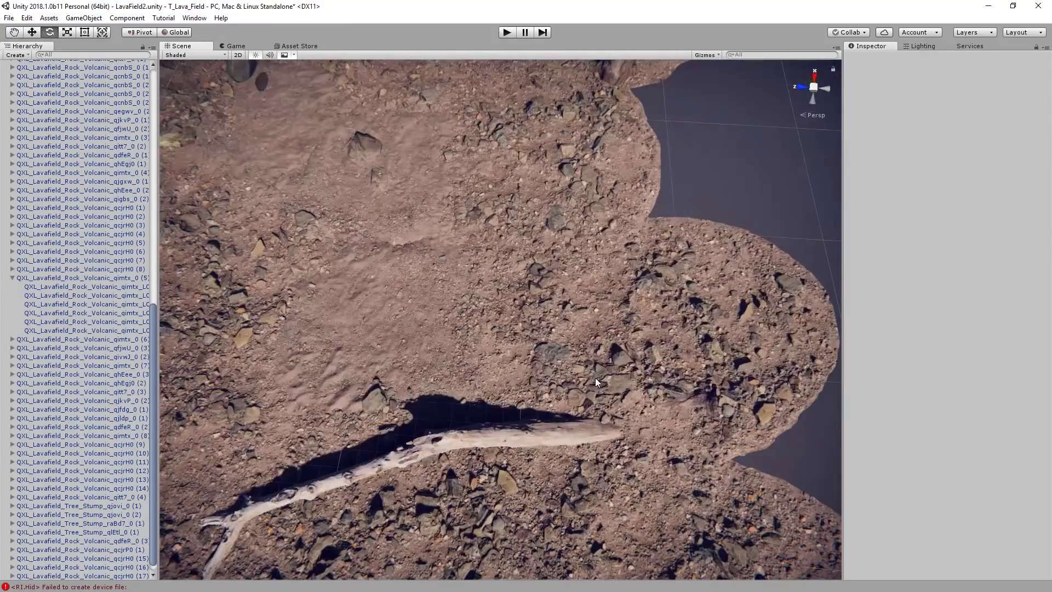
drag(595, 377, 540, 353)
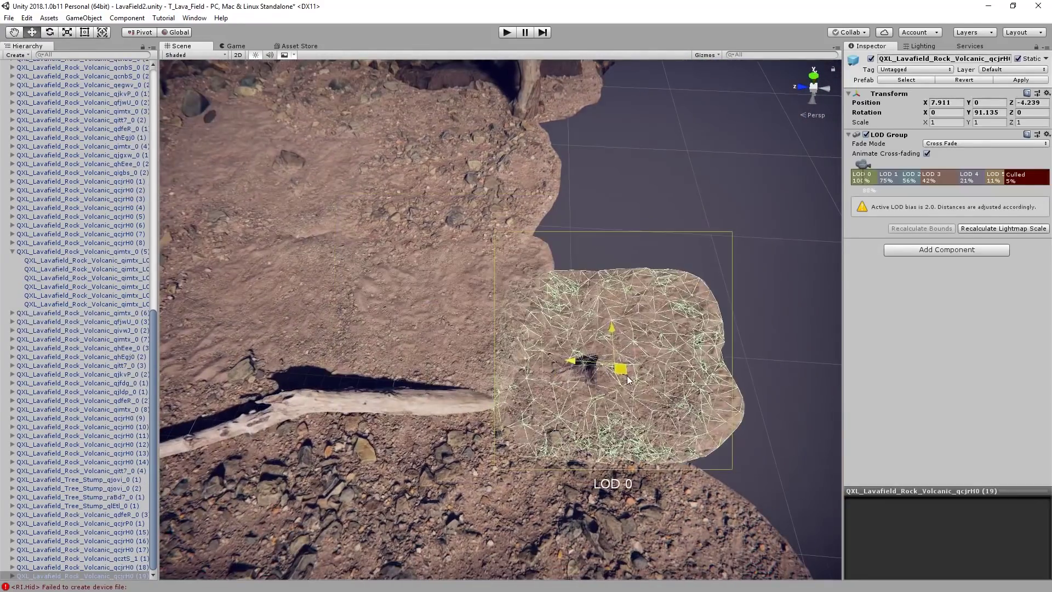
Move a rock onto the ground near the island edge and check the rocks beside the branch.
click(602, 353)
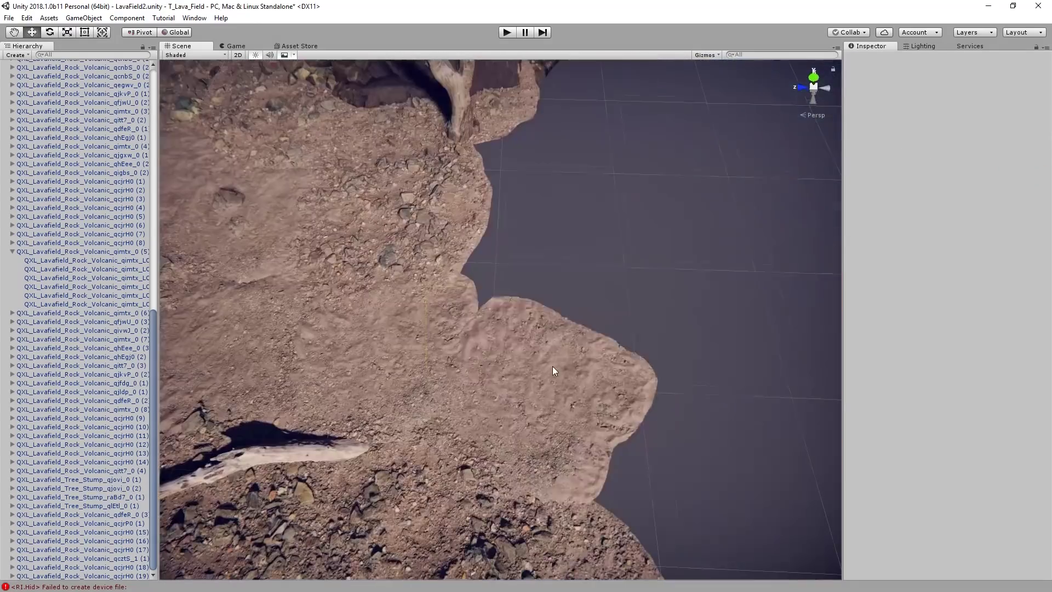
click(404, 234)
drag(404, 235, 592, 290)
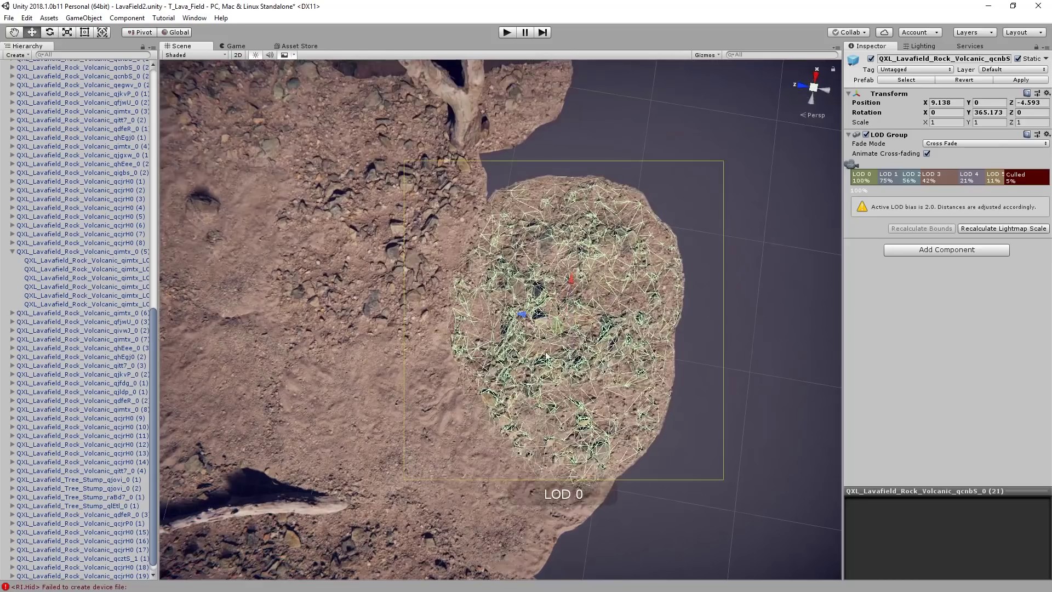
alt+drag(521, 305, 611, 283)
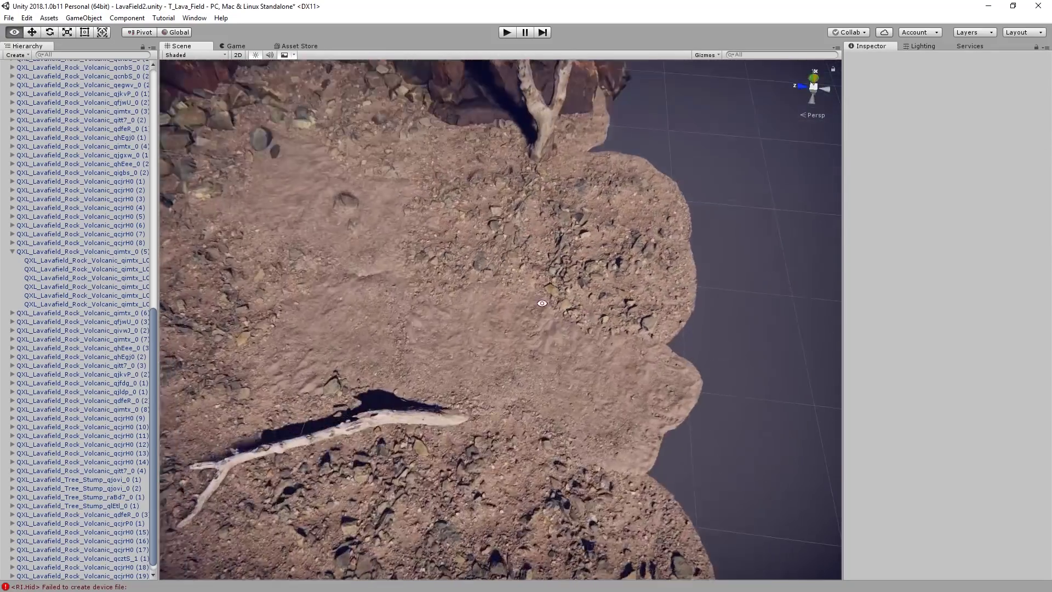
alt+drag(542, 303, 512, 331)
click(512, 331)
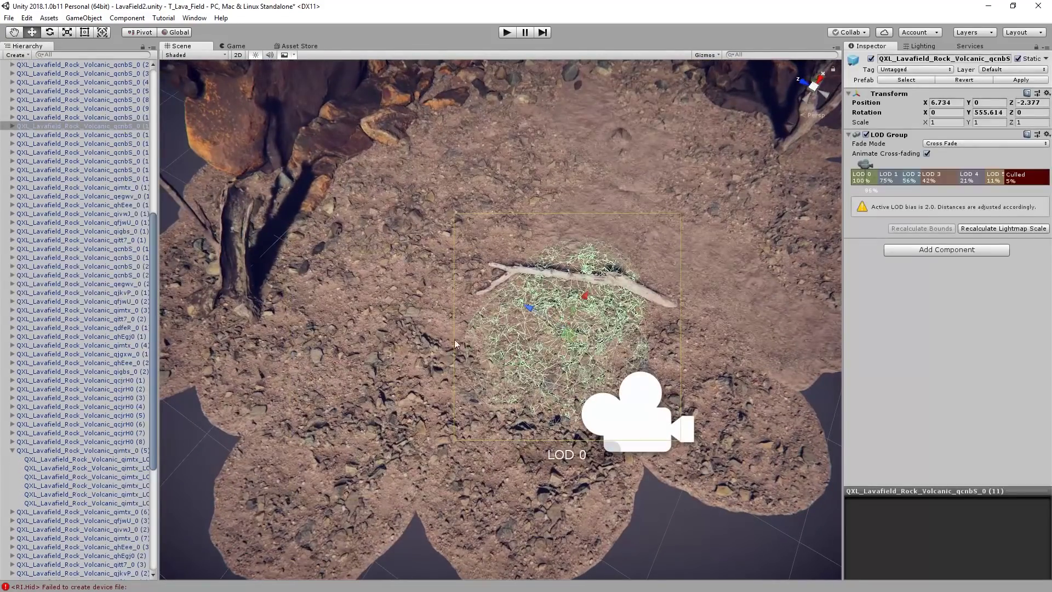
click(613, 322)
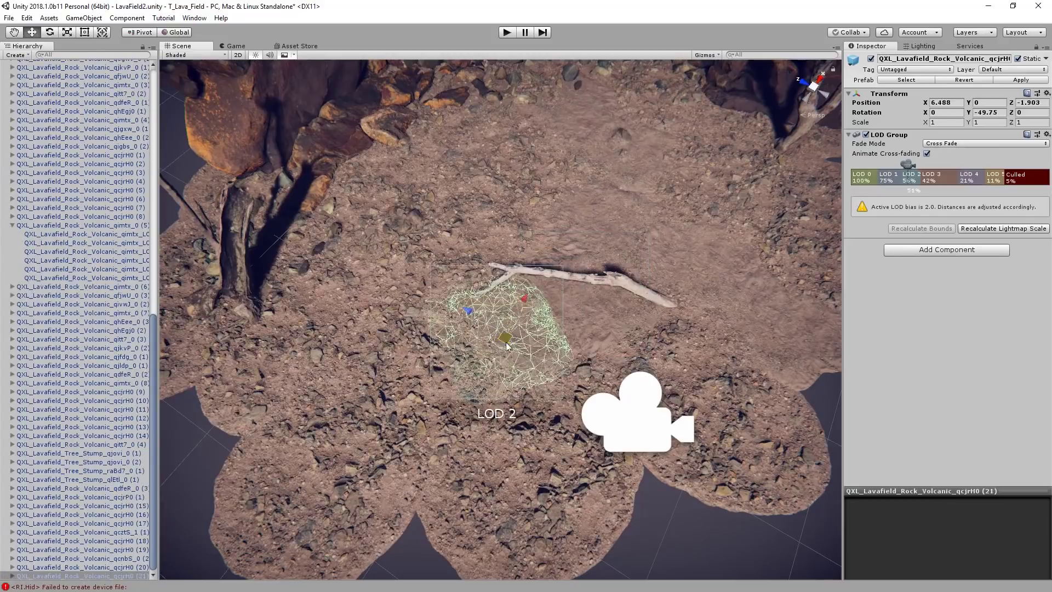
alt+drag(504, 435, 508, 356)
click(466, 367)
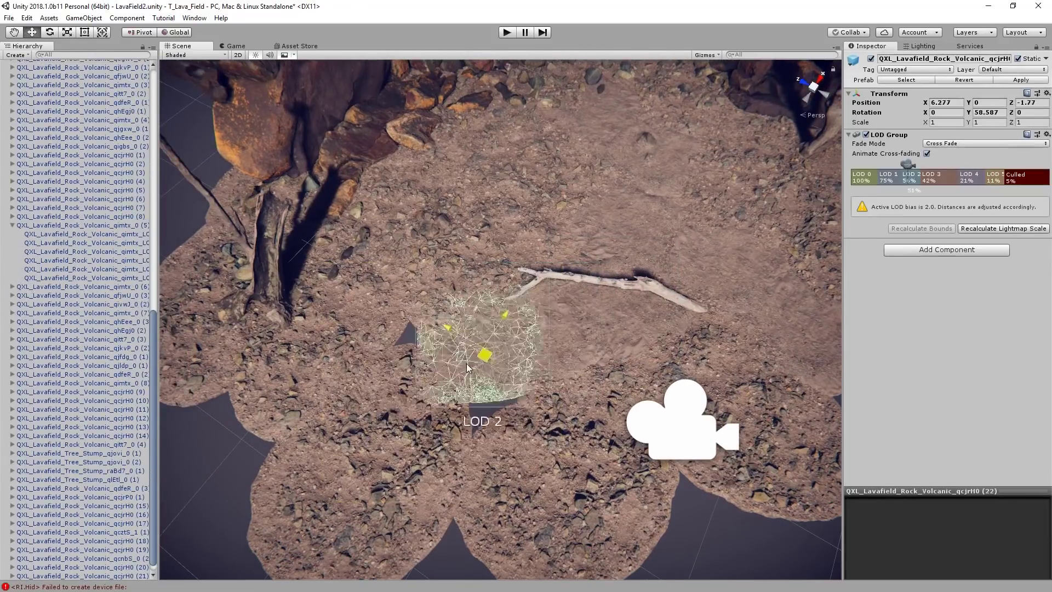
ctrl+click(465, 387)
alt+drag(465, 387, 543, 367)
middle_drag(543, 367, 549, 402)
Duplicate a rock near the branch with Ctrl+D and move the copy to another spot.
click(628, 289)
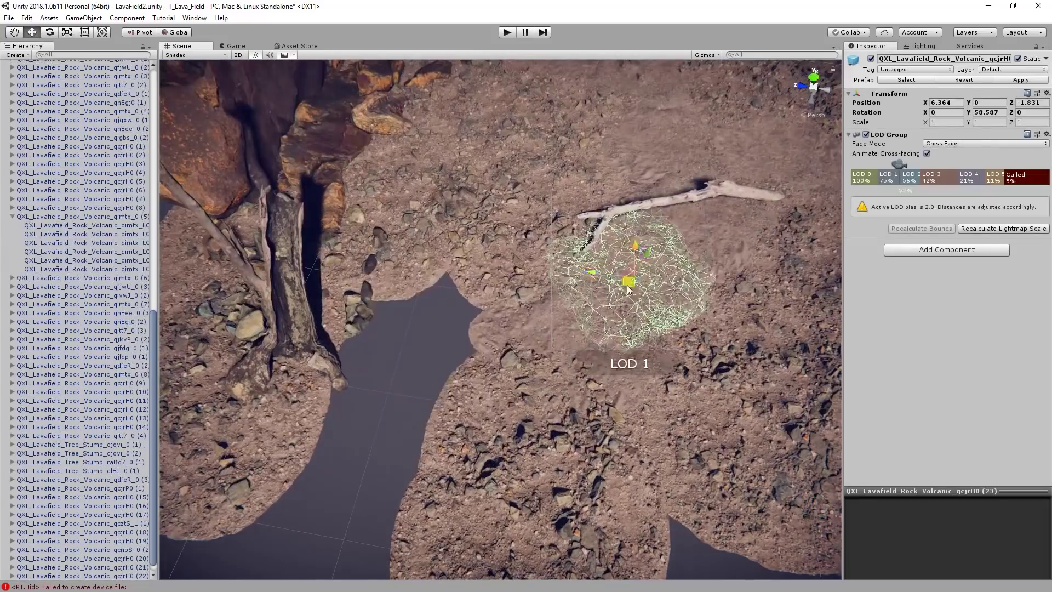
key(ctrl+d)
drag(414, 357, 609, 286)
scroll(467, 354, up, 5)
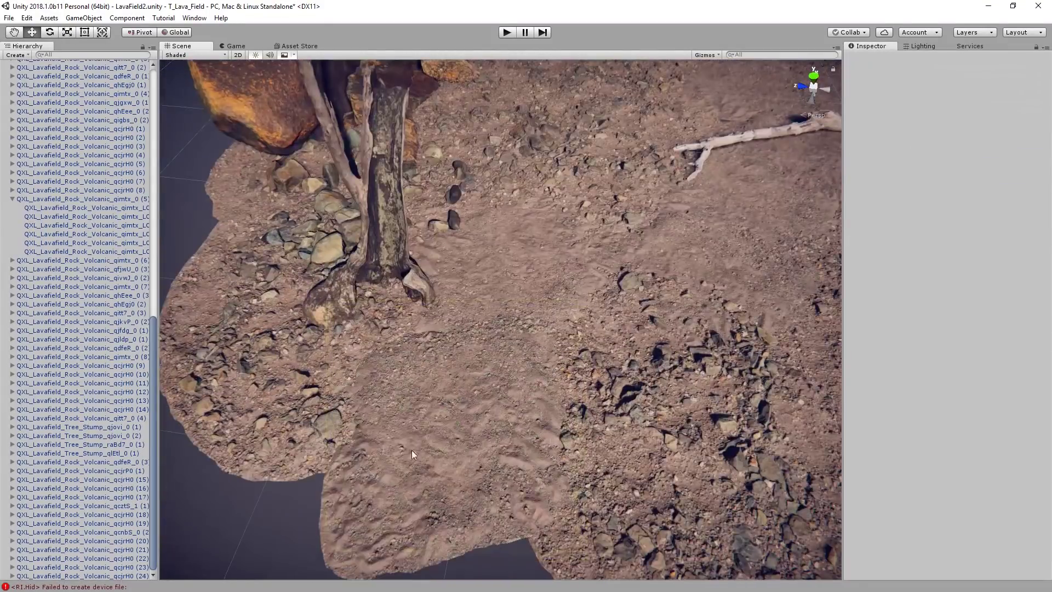
alt+drag(412, 454, 583, 396)
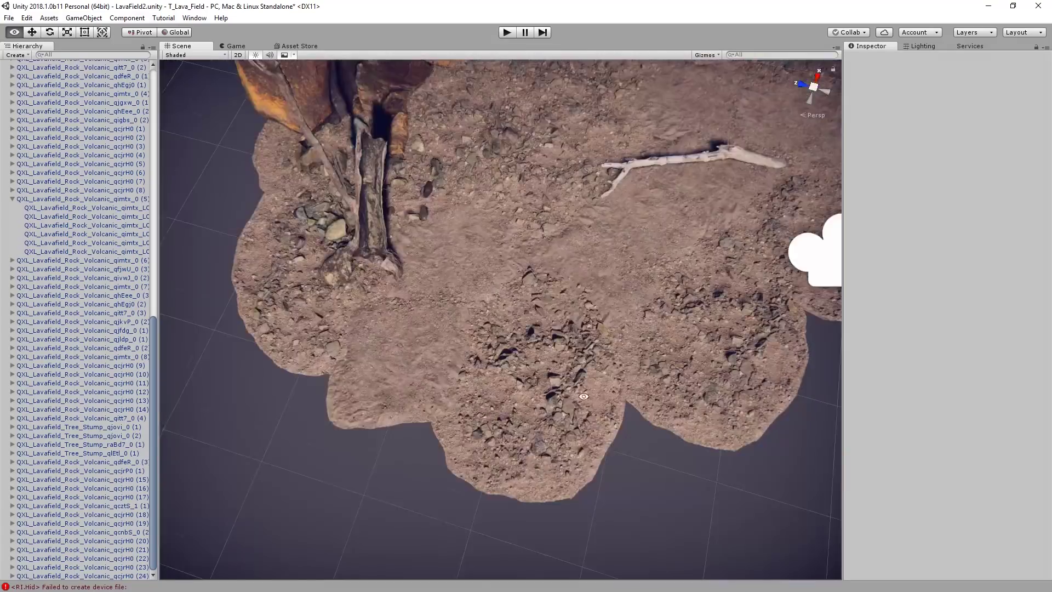
scroll(583, 396, down, 5)
middle_drag(506, 307, 271, 345)
Place a volcanic rock cluster next to the driftwood.
click(271, 345)
key(f)
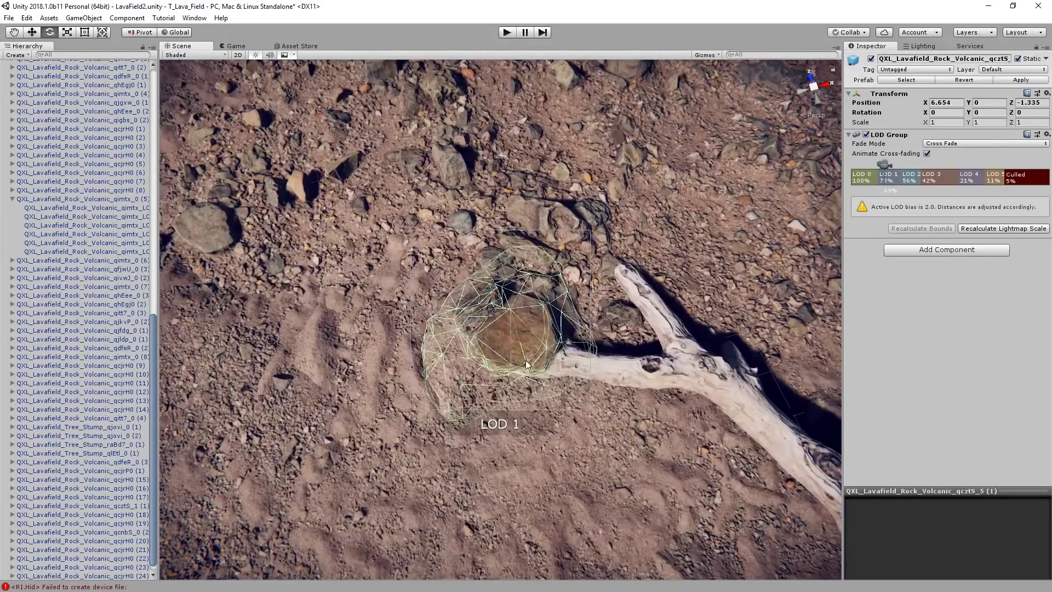
key(ctrl+z)
alt+drag(555, 410, 657, 330)
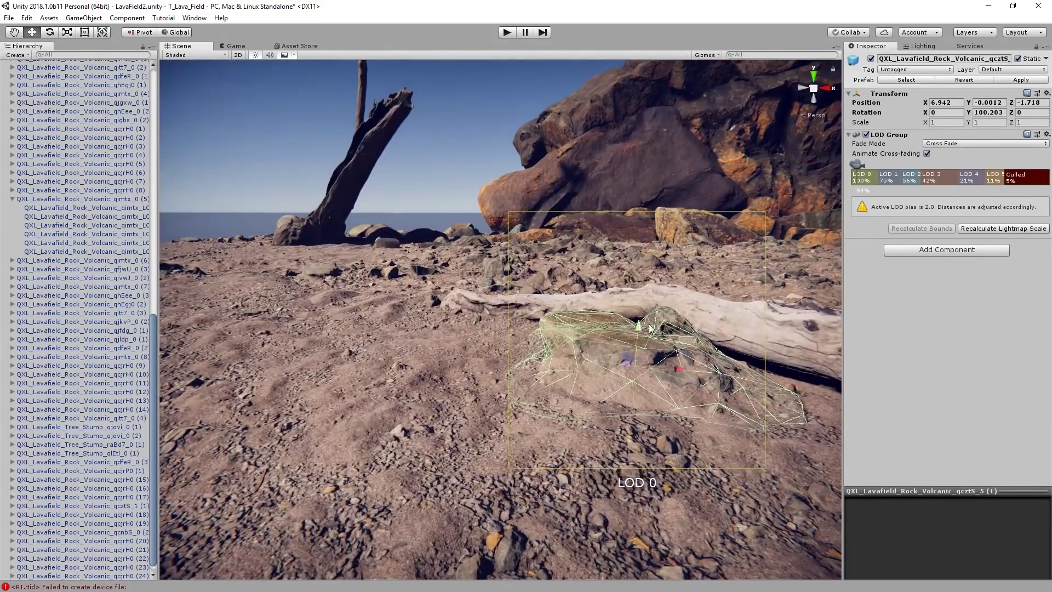
click(557, 270)
alt+drag(557, 270, 709, 198)
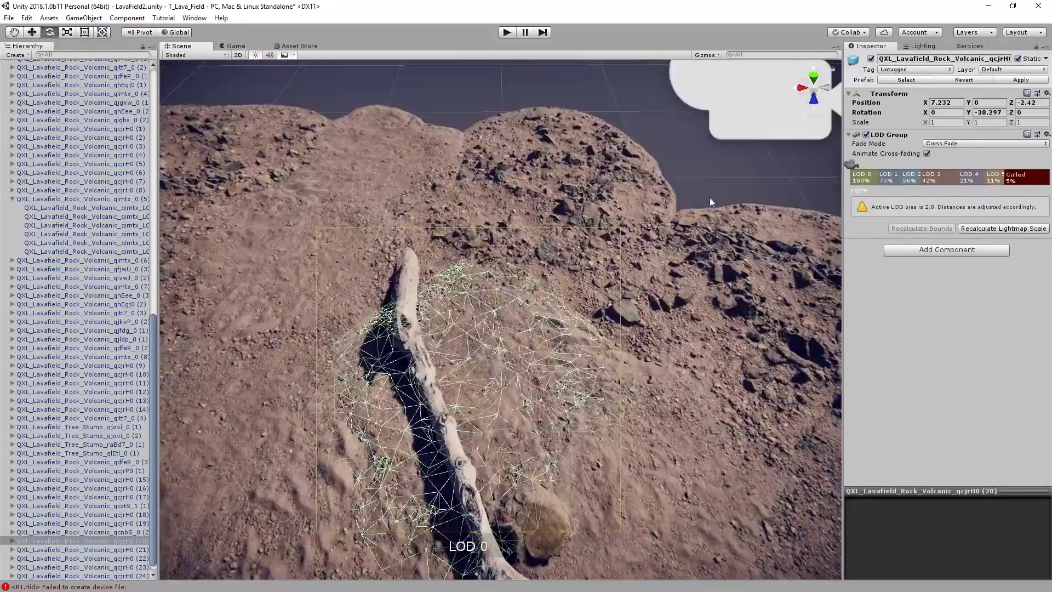
click(390, 245)
alt+drag(391, 245, 265, 334)
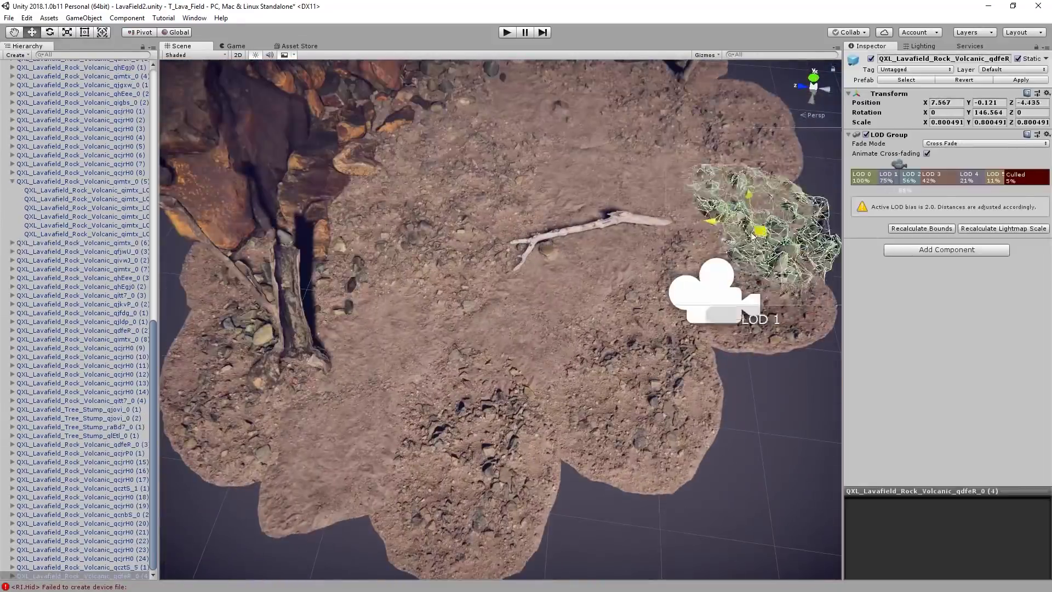
drag(753, 236, 759, 244)
key(f)
drag(487, 348, 568, 374)
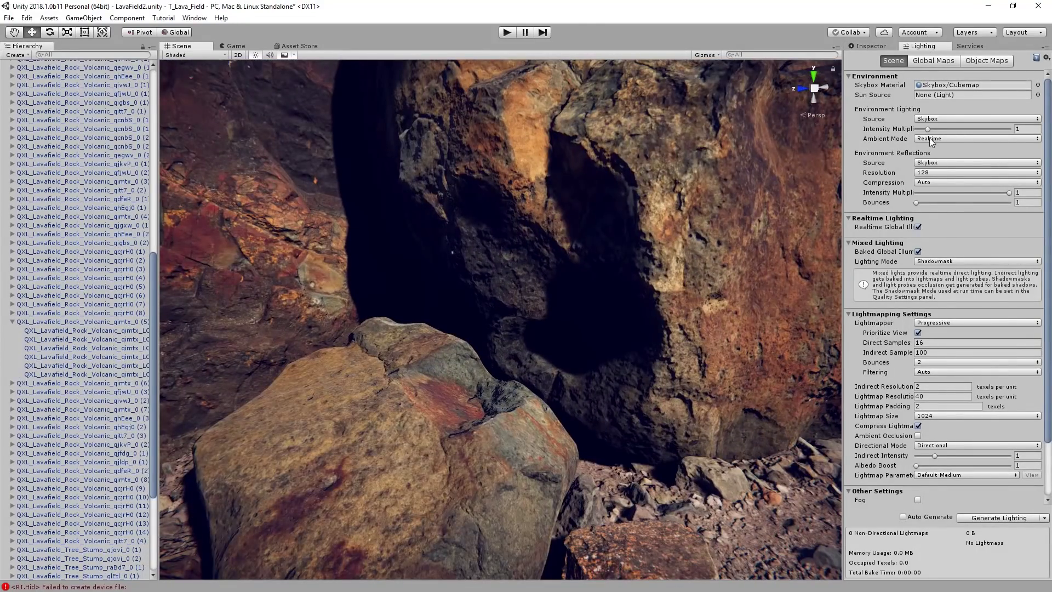
Set the gradient Equator Color to warm tan (RGB 191, 144, 105) and Ground Color to dark grey.
click(945, 139)
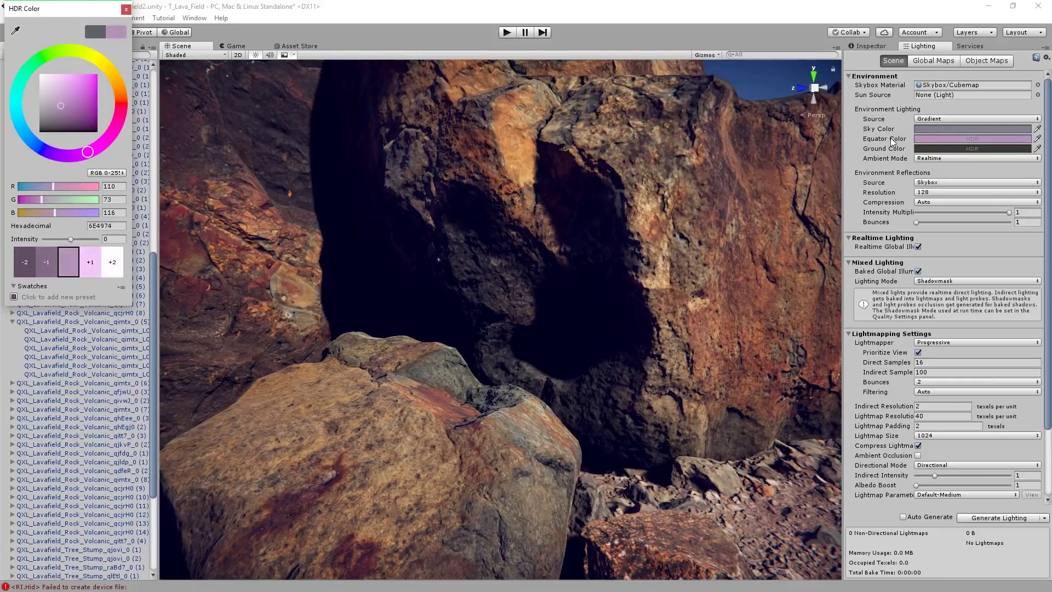
key(ctrl+z)
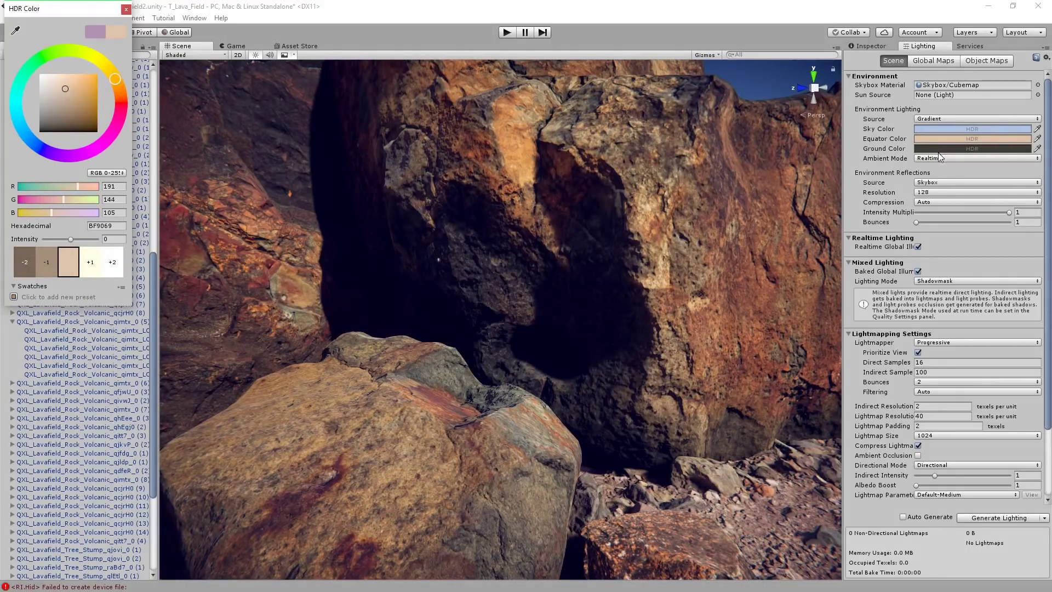
click(54, 113)
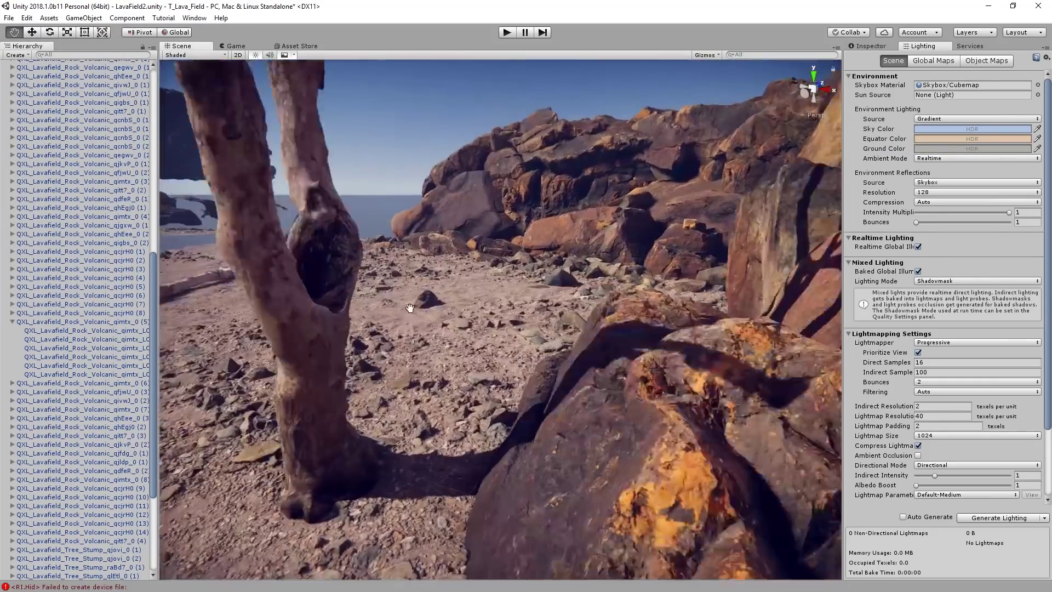
right_drag(410, 307, 427, 349)
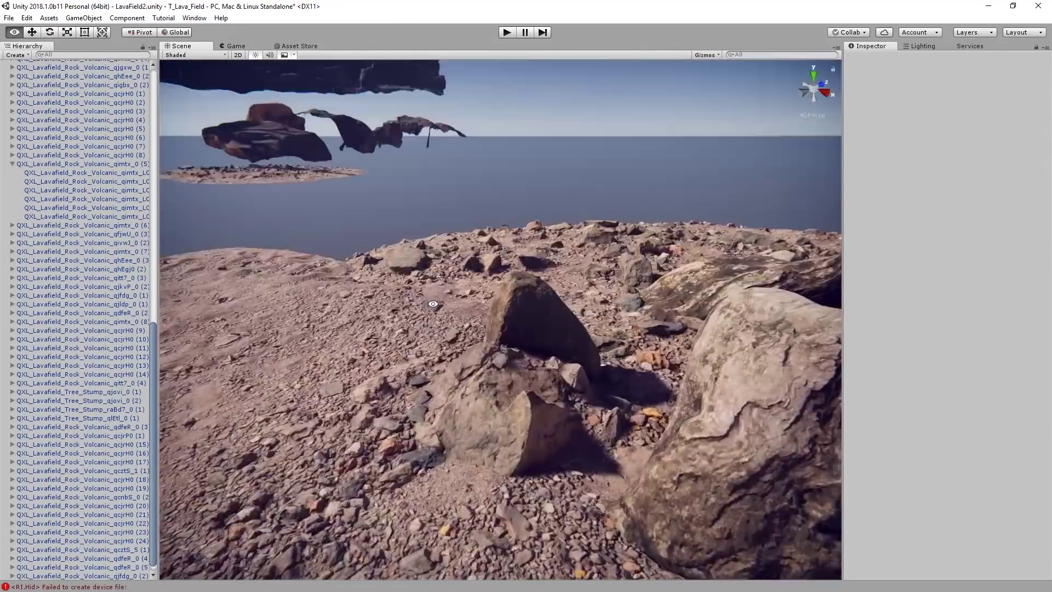
alt+drag(581, 383, 593, 331)
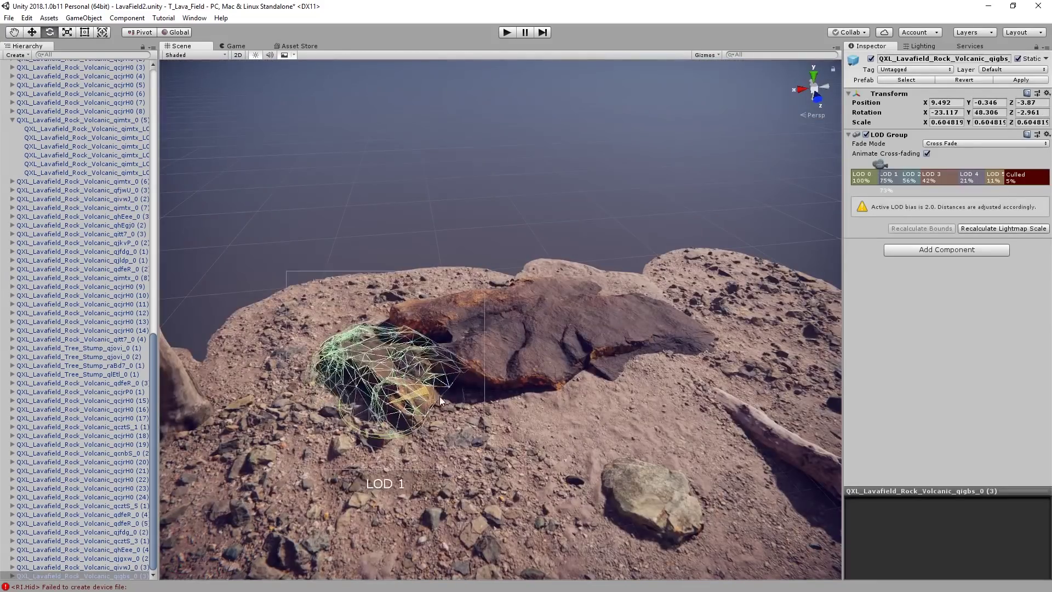
right_drag(504, 253, 384, 372)
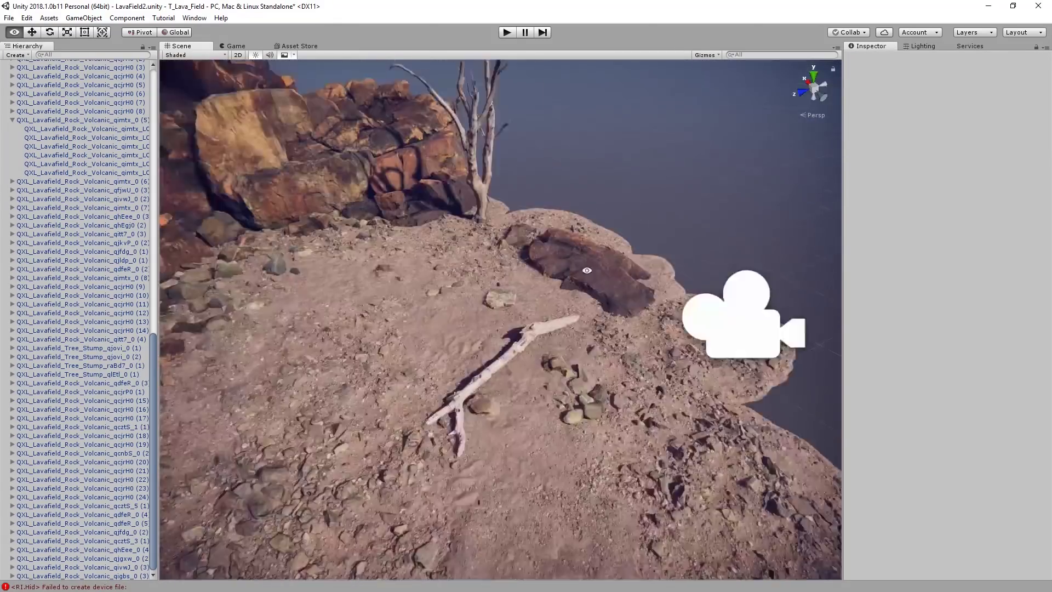
middle_drag(570, 263, 493, 325)
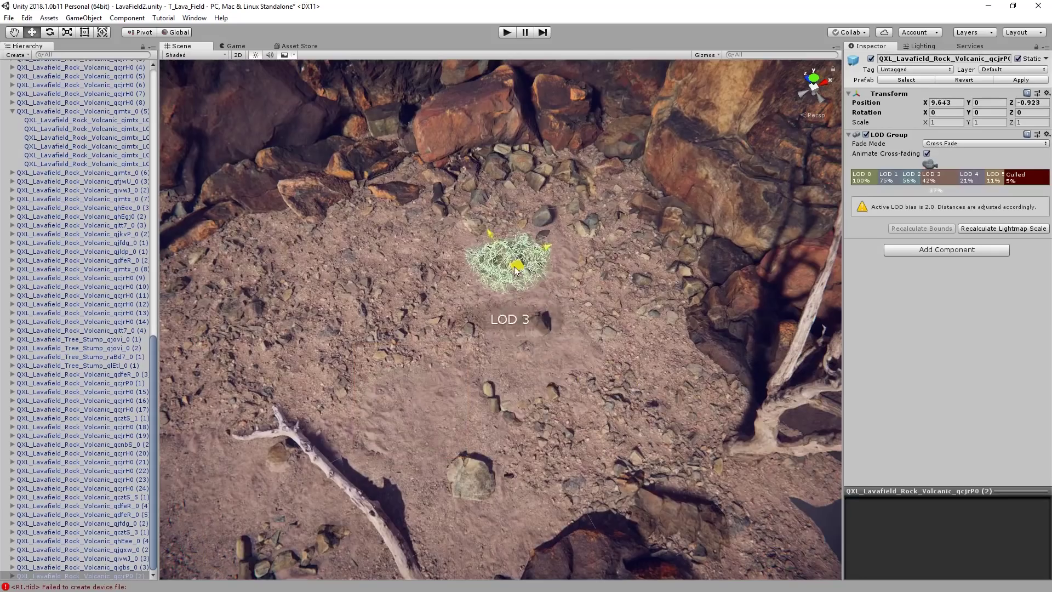
key(f)
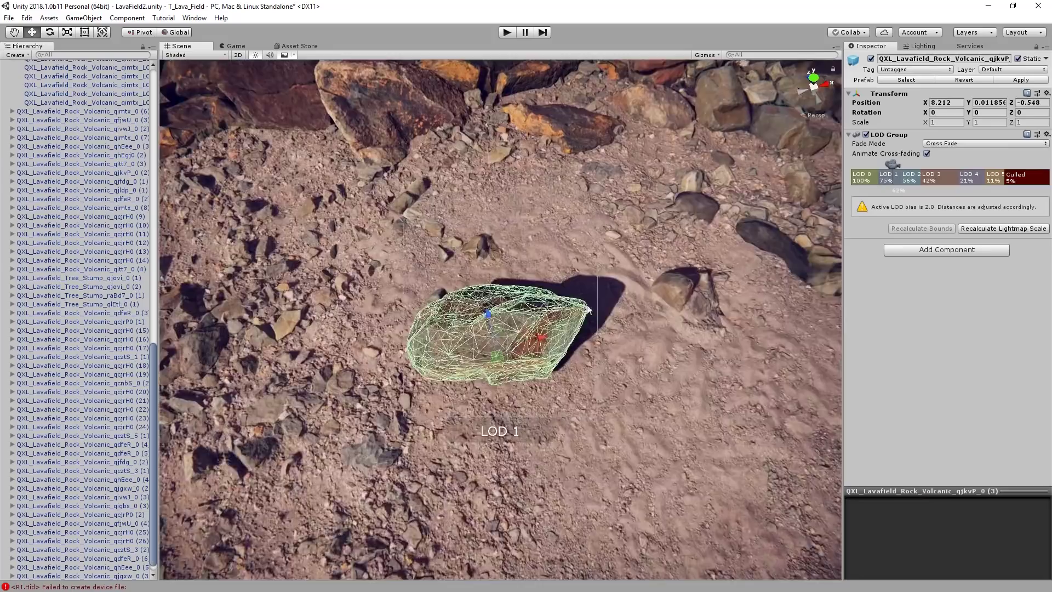
Raise a rock lying on the ground slightly.
alt+drag(587, 309, 507, 346)
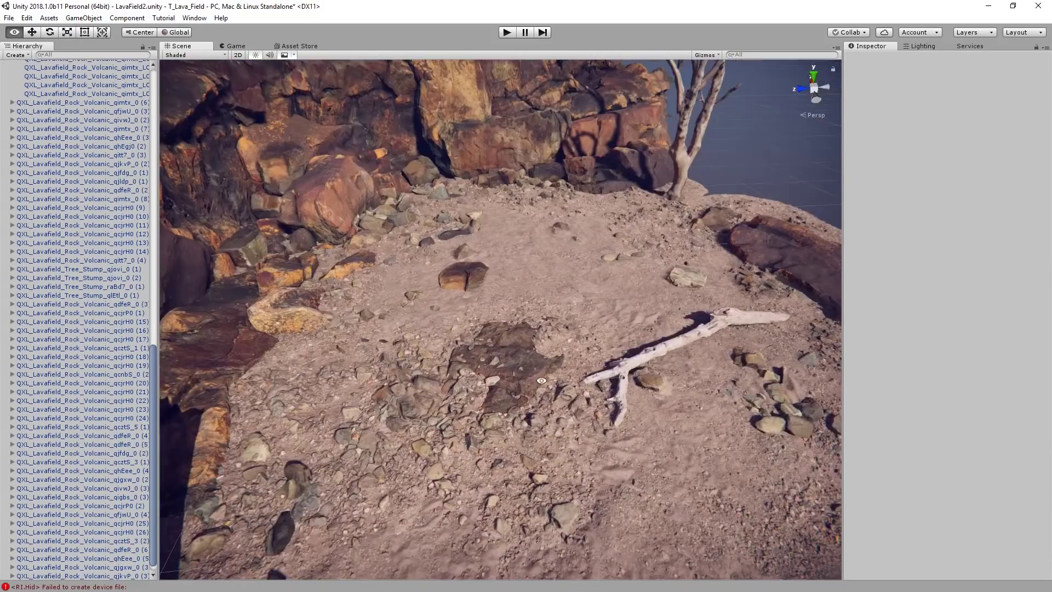
click(462, 288)
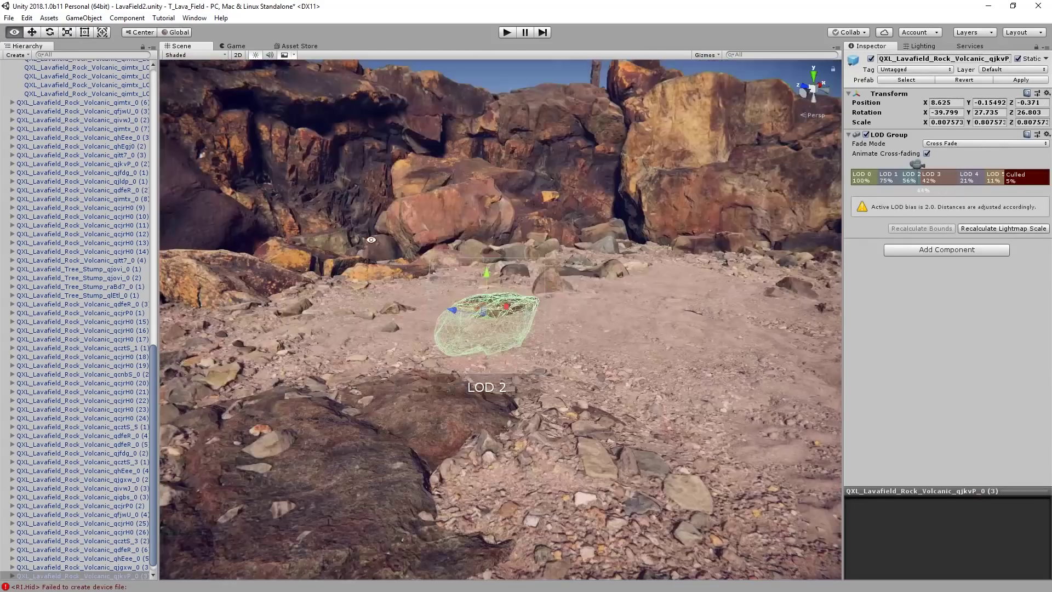
drag(475, 287, 472, 281)
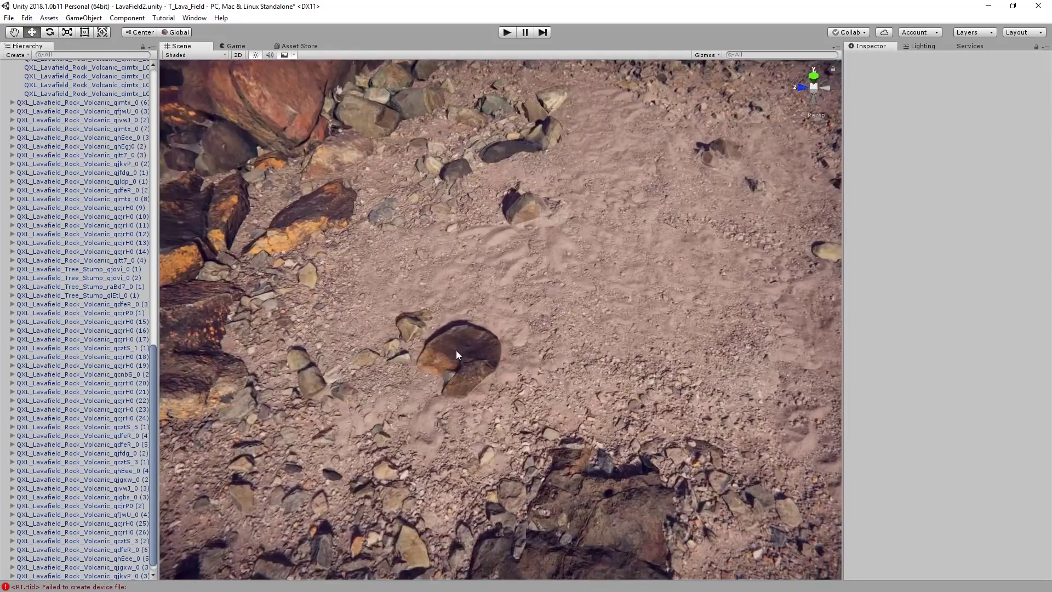
Move a spare rock onto the lava island and rotate it about 13° on Y.
key(r)
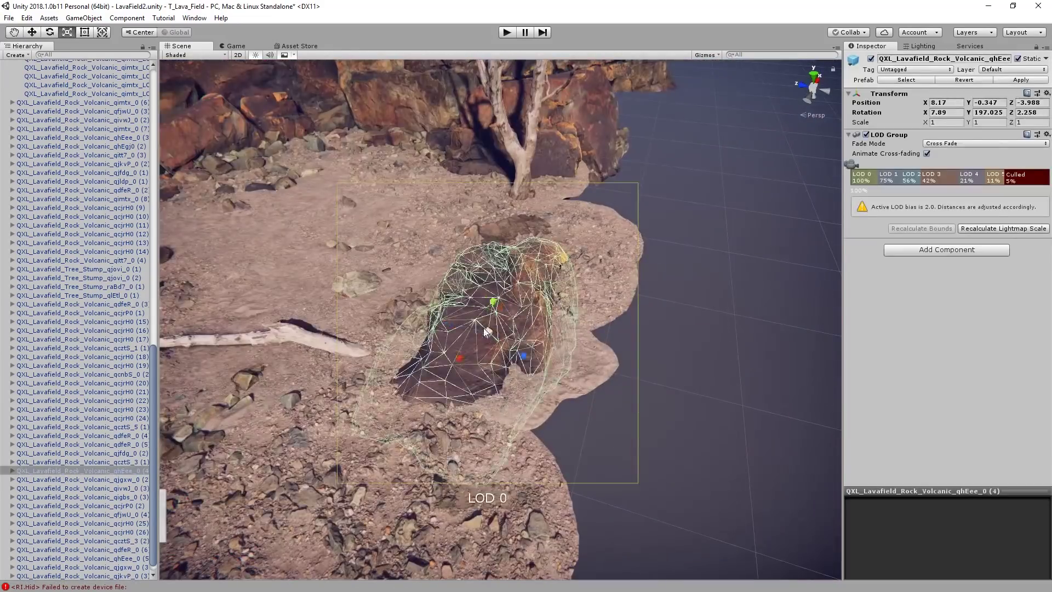
alt+drag(633, 233, 524, 430)
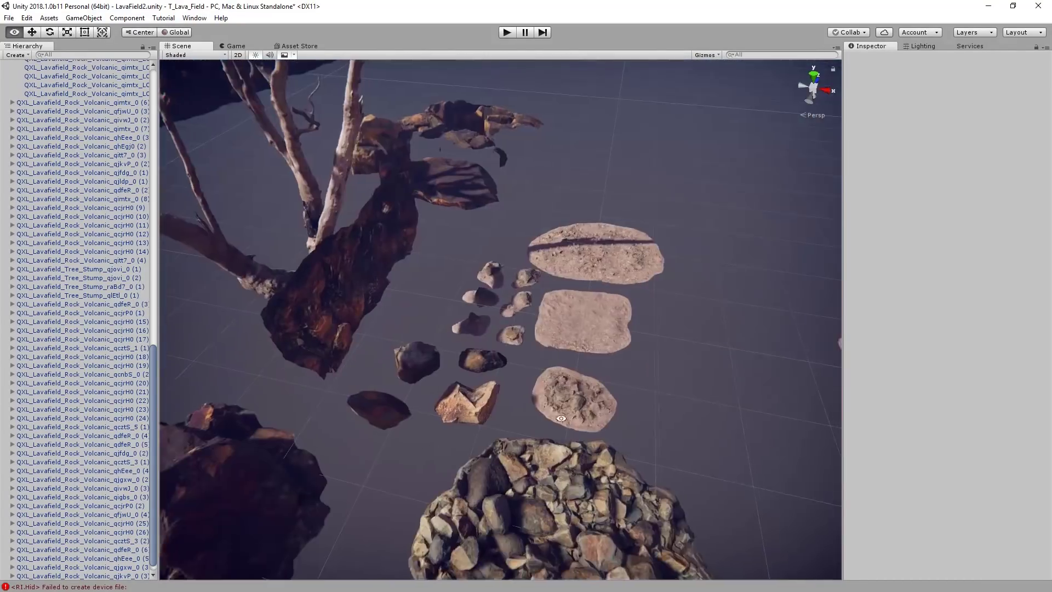
click(443, 348)
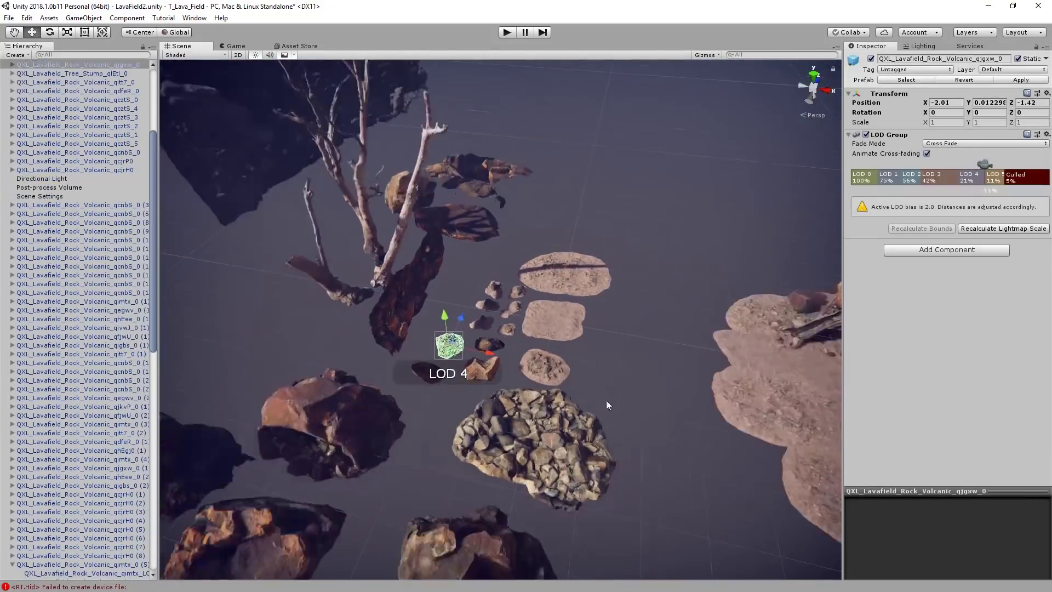
drag(342, 376, 629, 275)
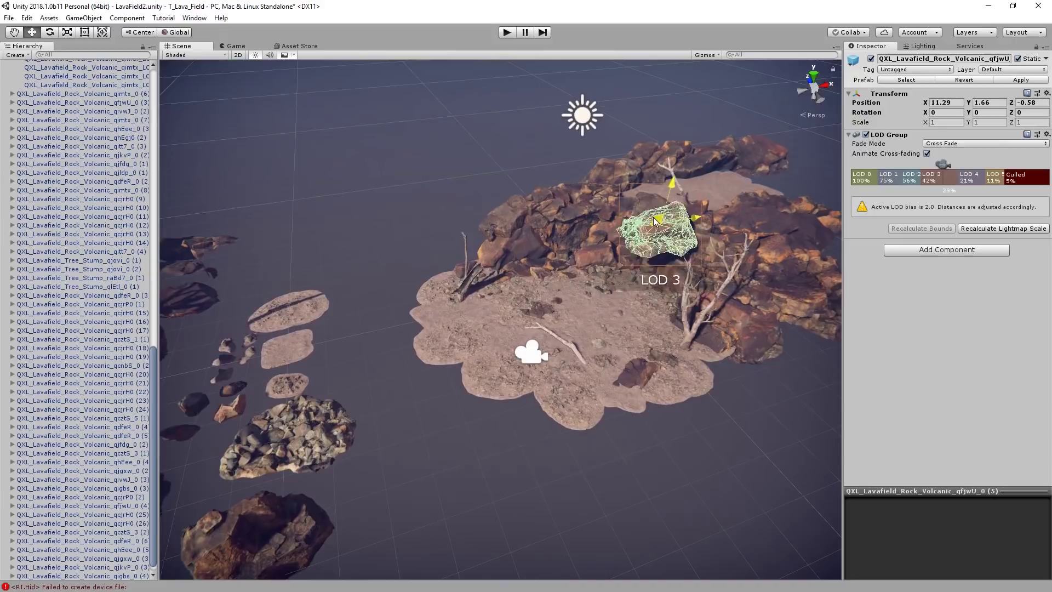
key(f)
key(e)
drag(496, 351, 480, 371)
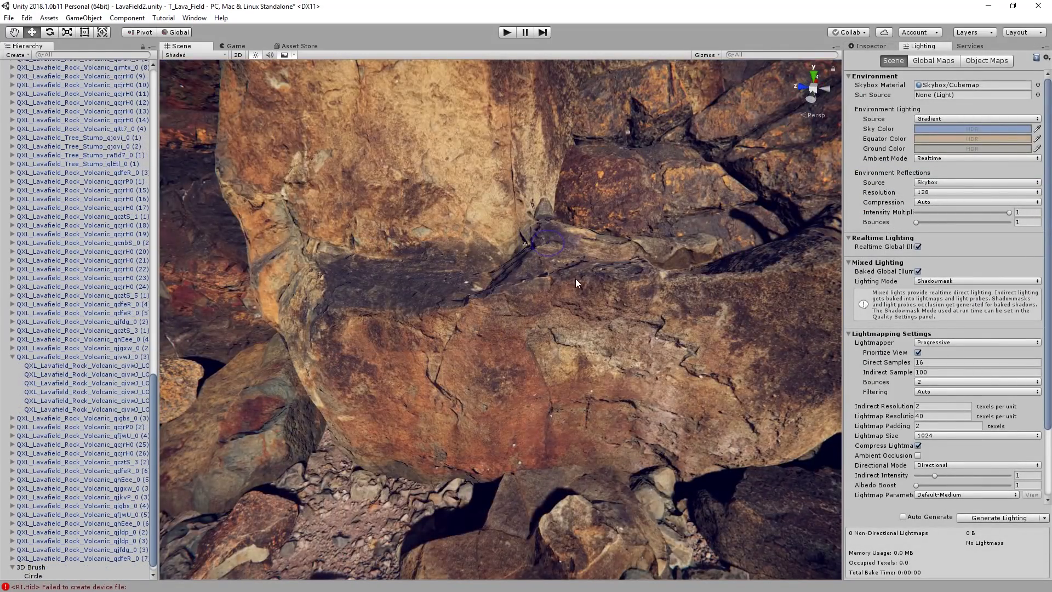
Place scatter rocks among the boulders and rotate one to sit naturally.
right_drag(576, 280, 404, 285)
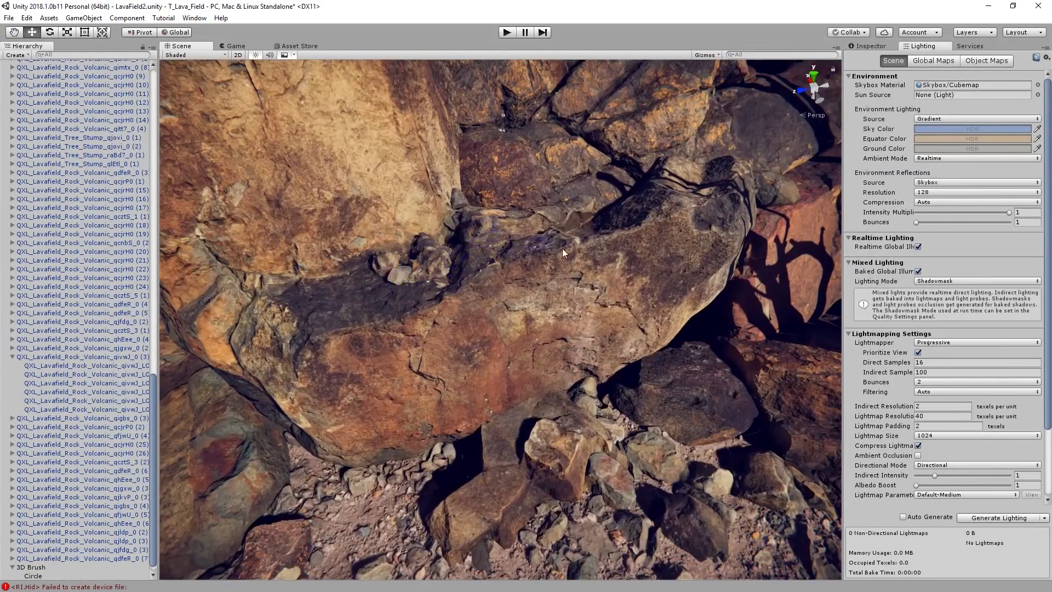
right_drag(562, 248, 409, 379)
click(380, 468)
key(f)
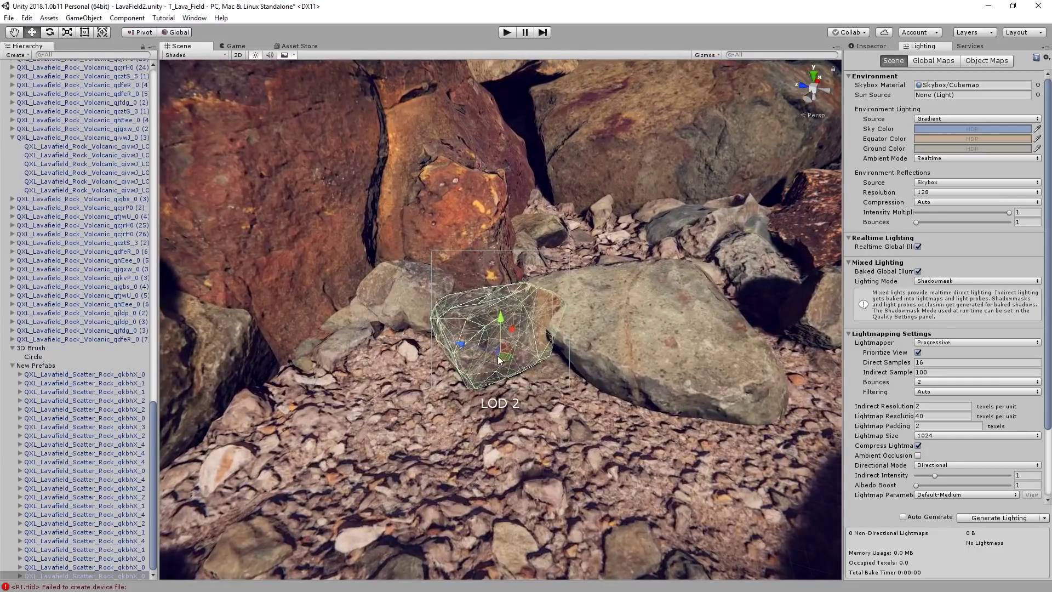
key(e)
drag(499, 360, 398, 392)
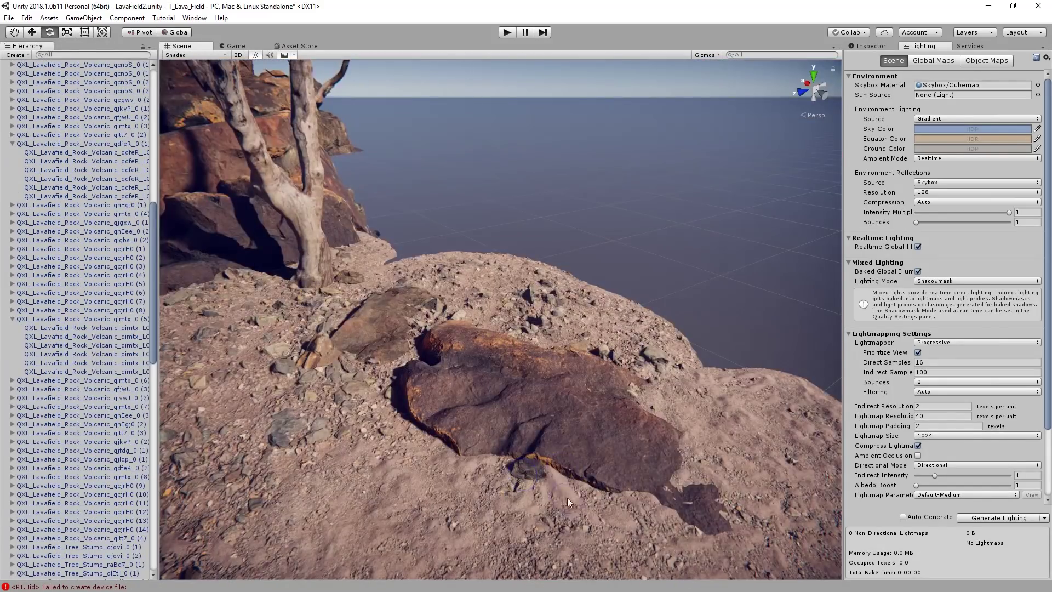
Fly the view around the ground clearing and rock pile to inspect the placement.
right_drag(718, 416, 494, 448)
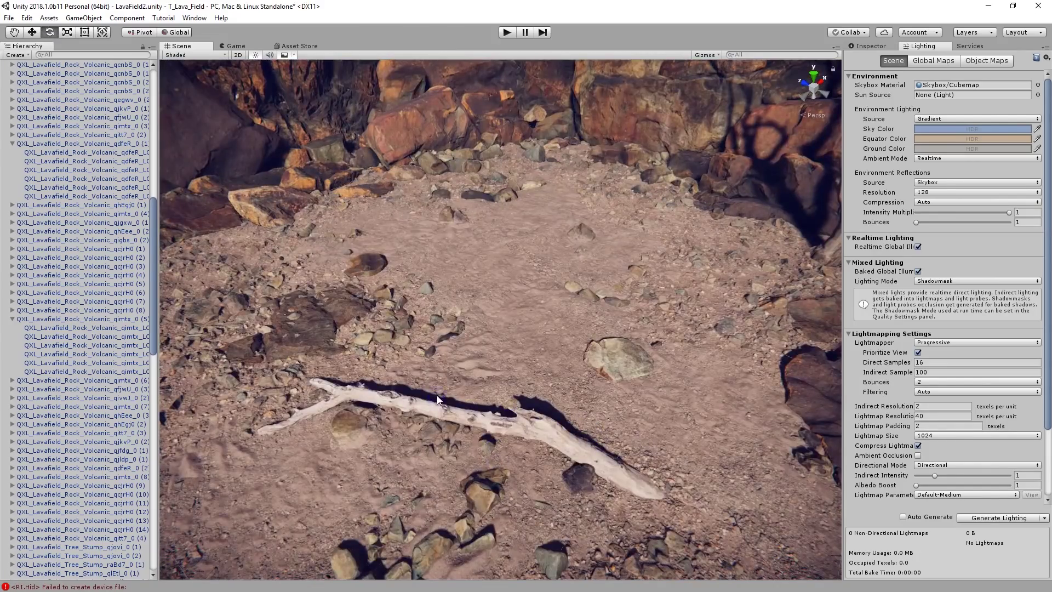
middle_drag(438, 400, 431, 443)
right_drag(412, 502, 531, 412)
right_drag(590, 432, 599, 519)
right_drag(433, 404, 417, 298)
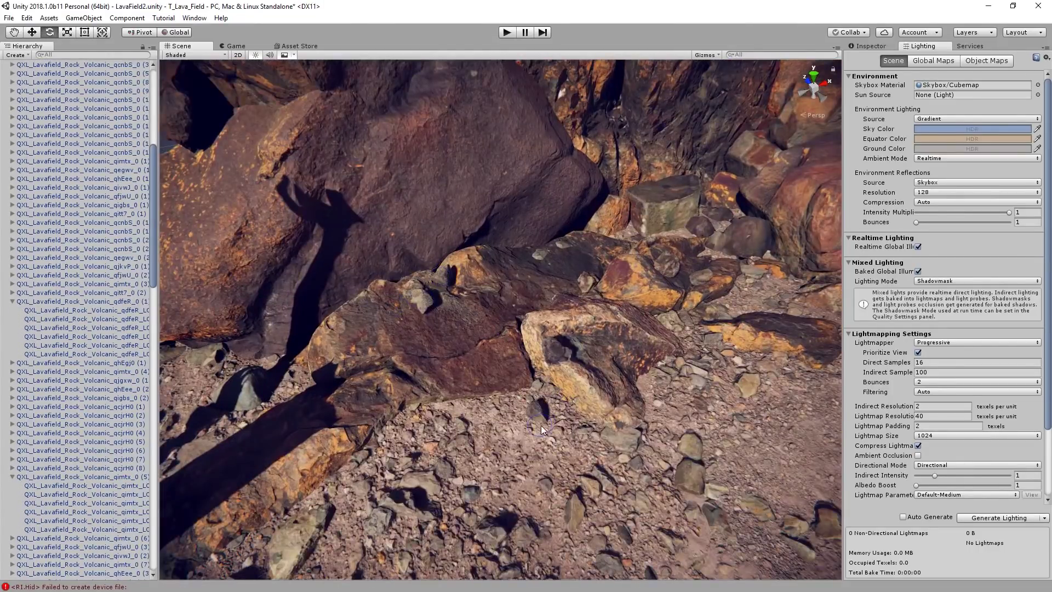
right_drag(541, 425, 441, 360)
right_drag(617, 369, 447, 387)
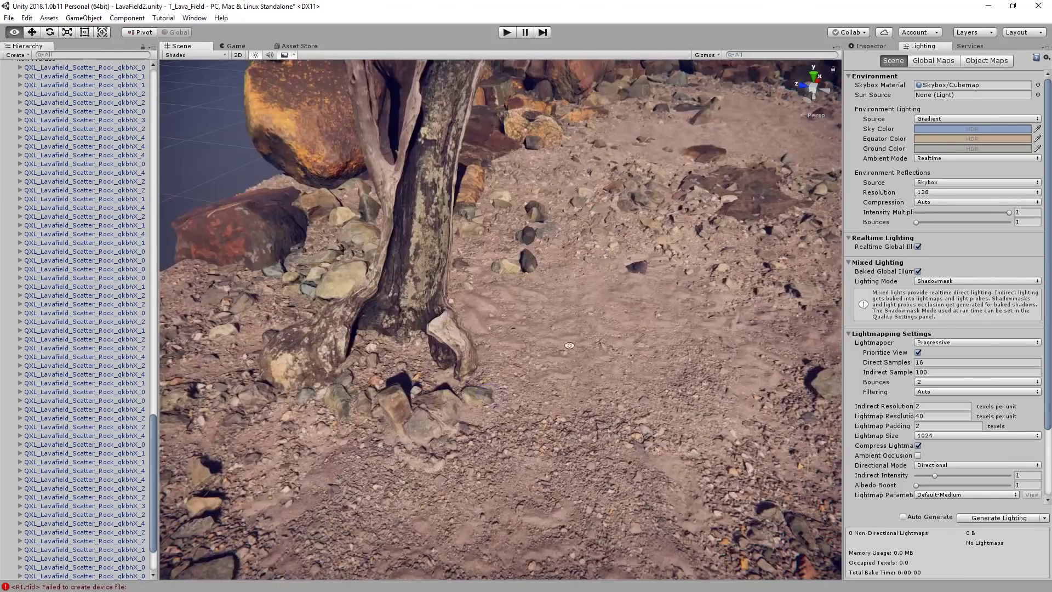
right_drag(569, 345, 601, 410)
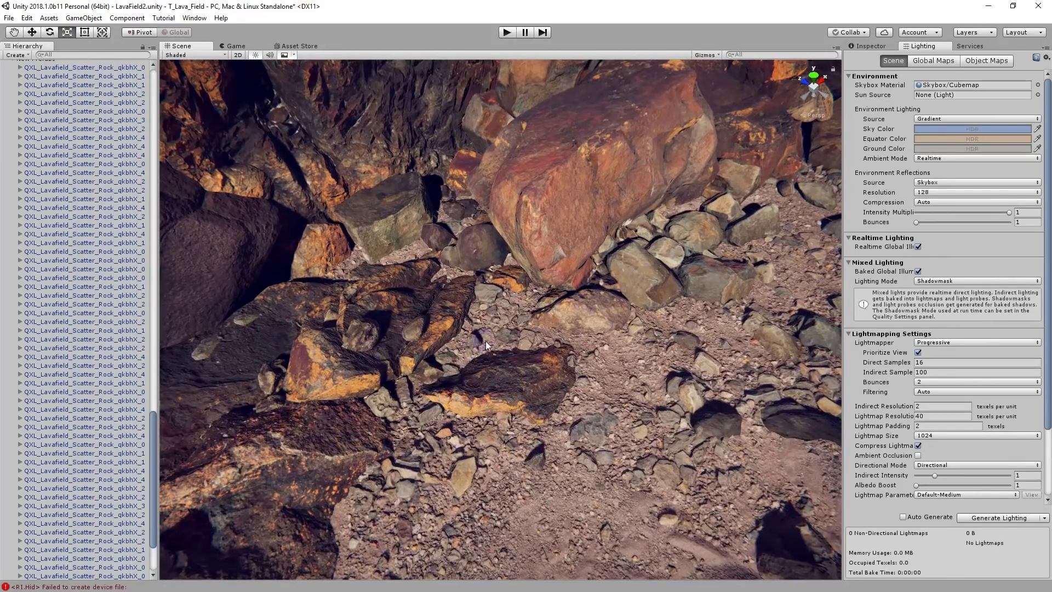
right_drag(410, 260, 555, 294)
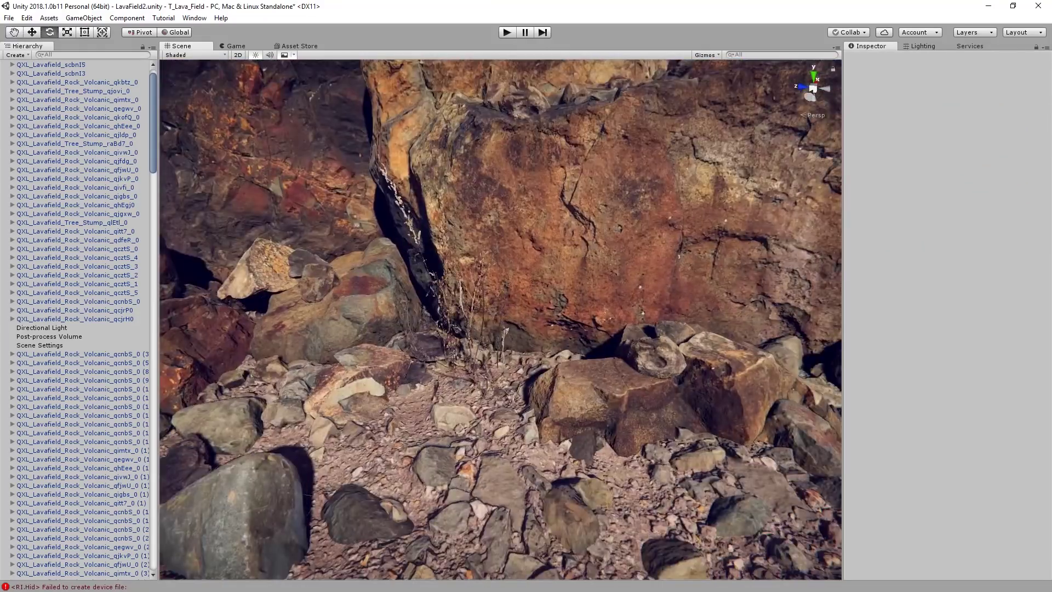
Add dry shrubs among the red rocks, dropping one beside the dark rock.
alt+drag(493, 350, 516, 362)
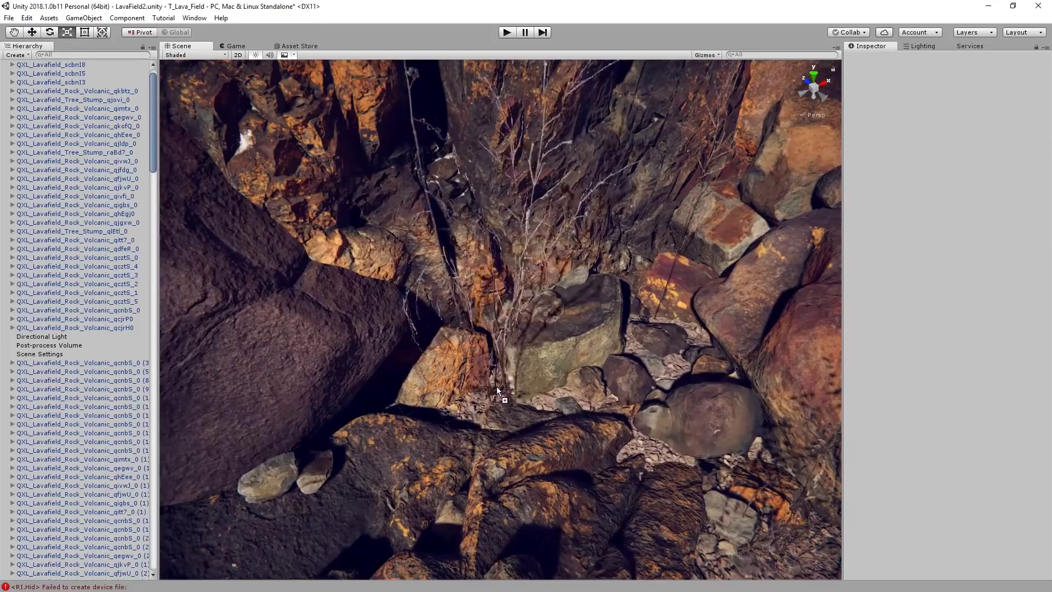
click(492, 382)
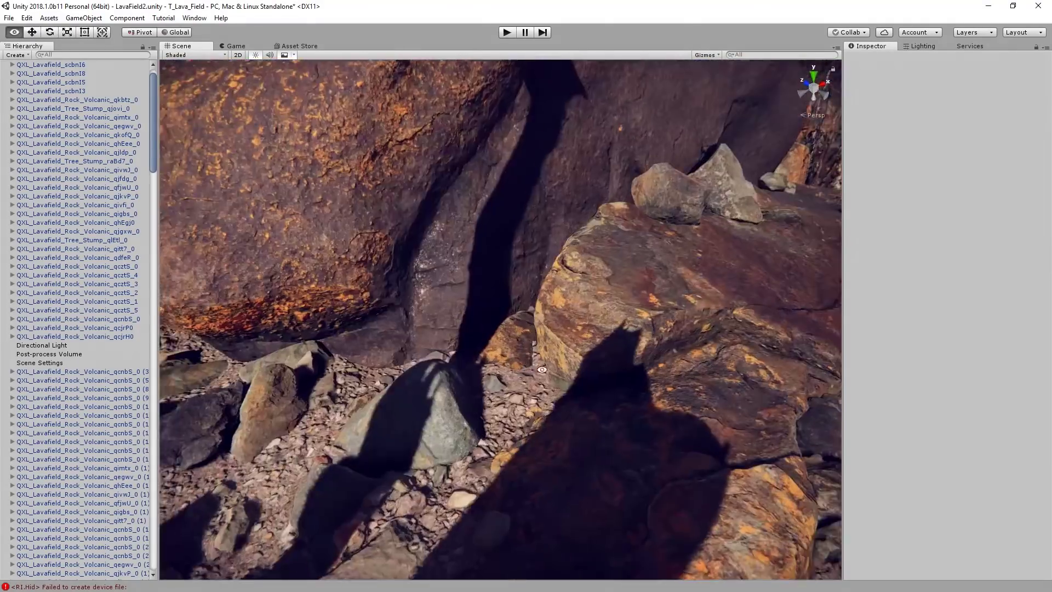
alt+drag(541, 370, 523, 378)
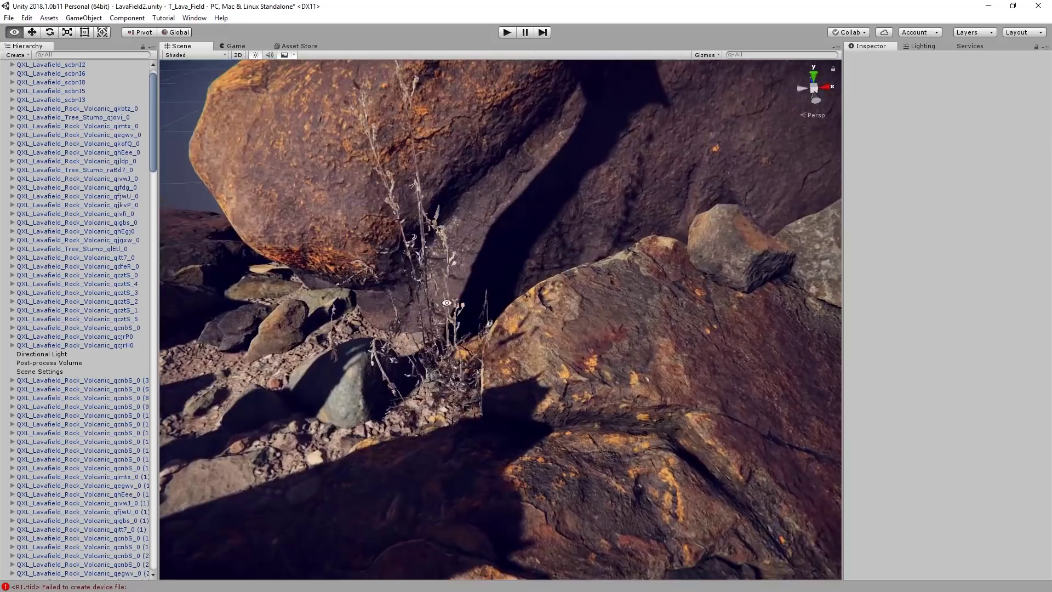
click(465, 400)
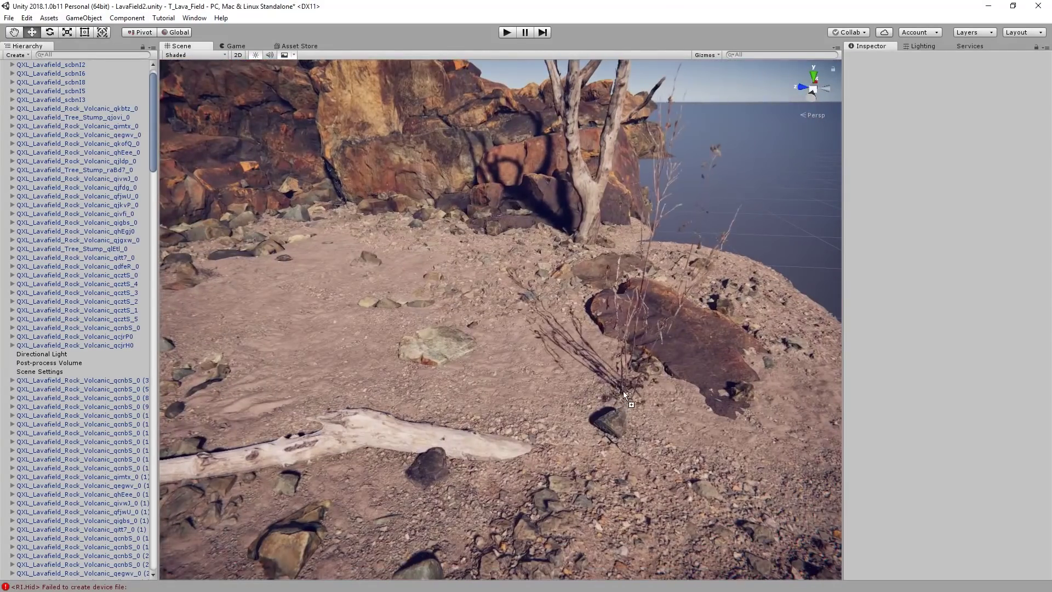
drag(623, 391, 482, 324)
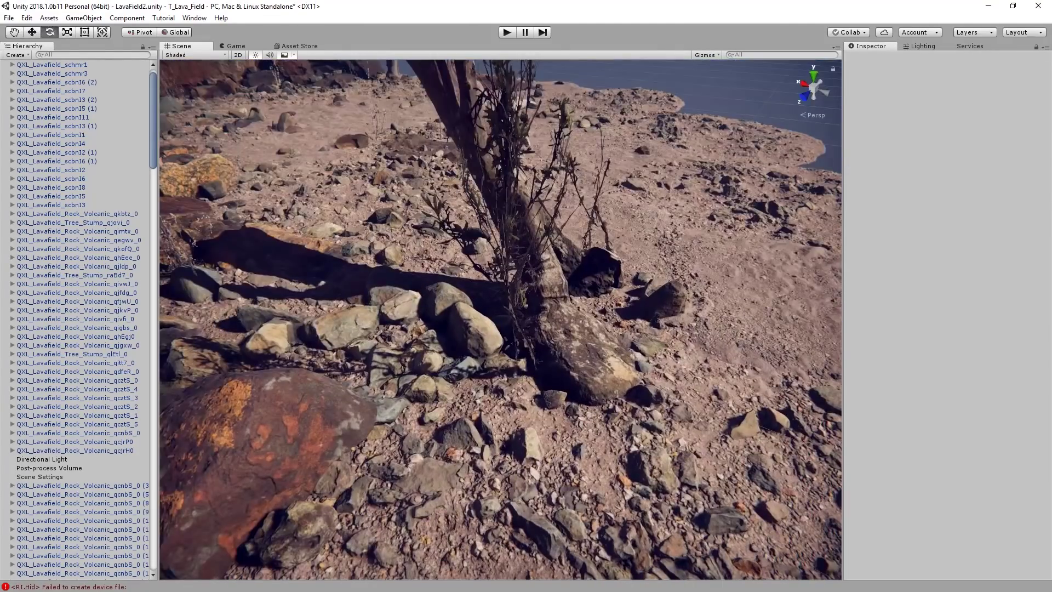
Drop a dry plant among the rocks and rotate it to fit.
drag(515, 373, 519, 378)
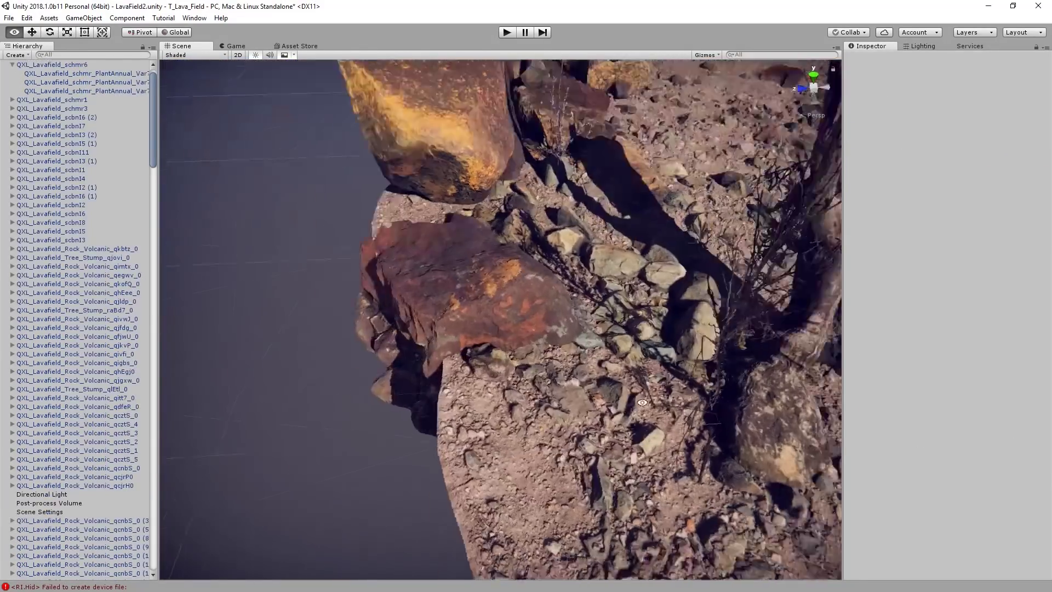
alt+drag(643, 402, 592, 394)
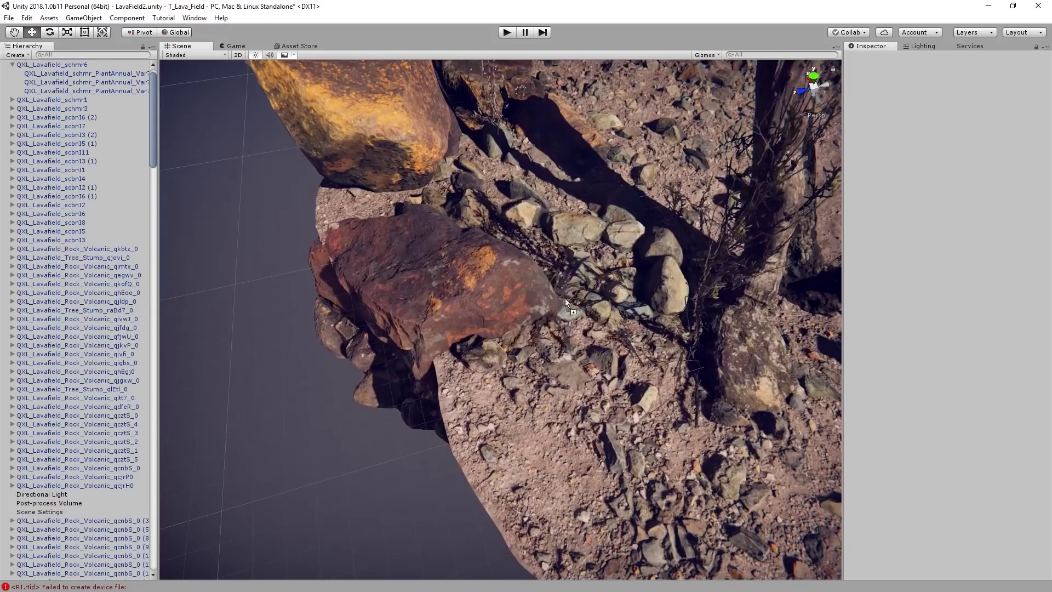
click(642, 354)
key(e)
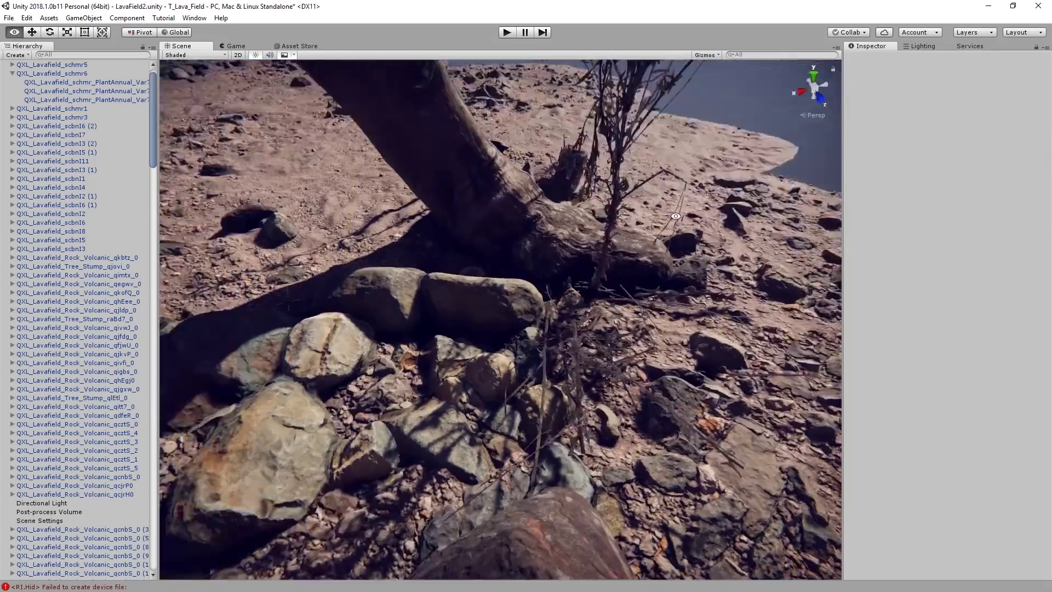
alt+drag(685, 329, 771, 335)
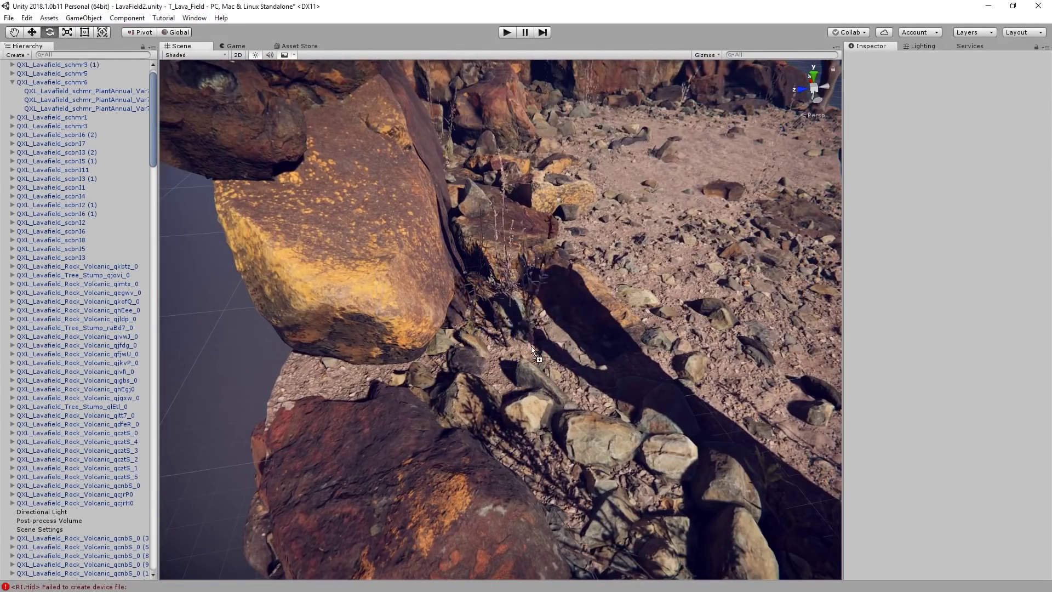
click(317, 393)
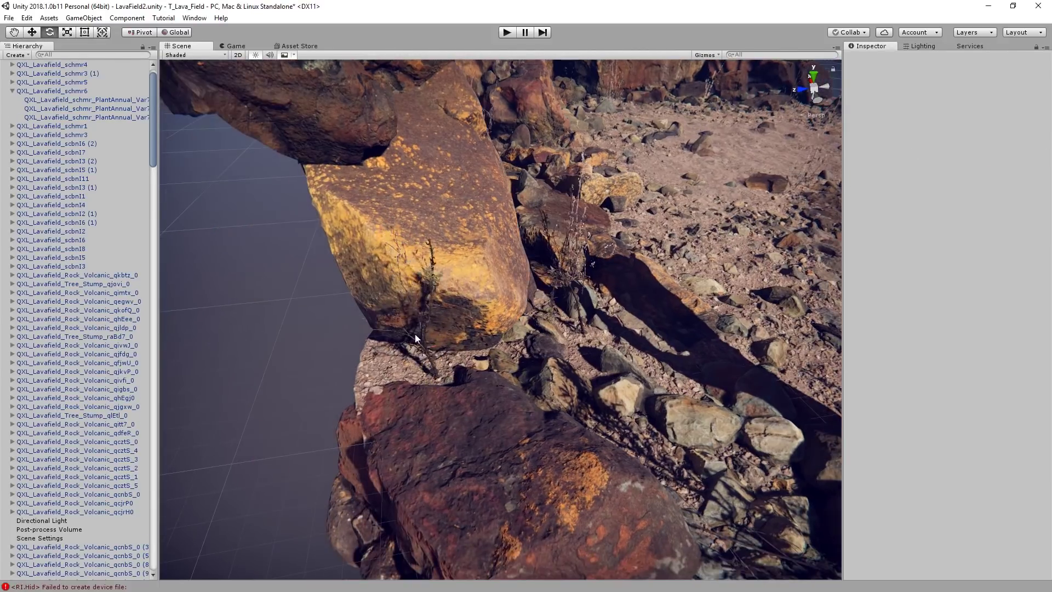
click(461, 392)
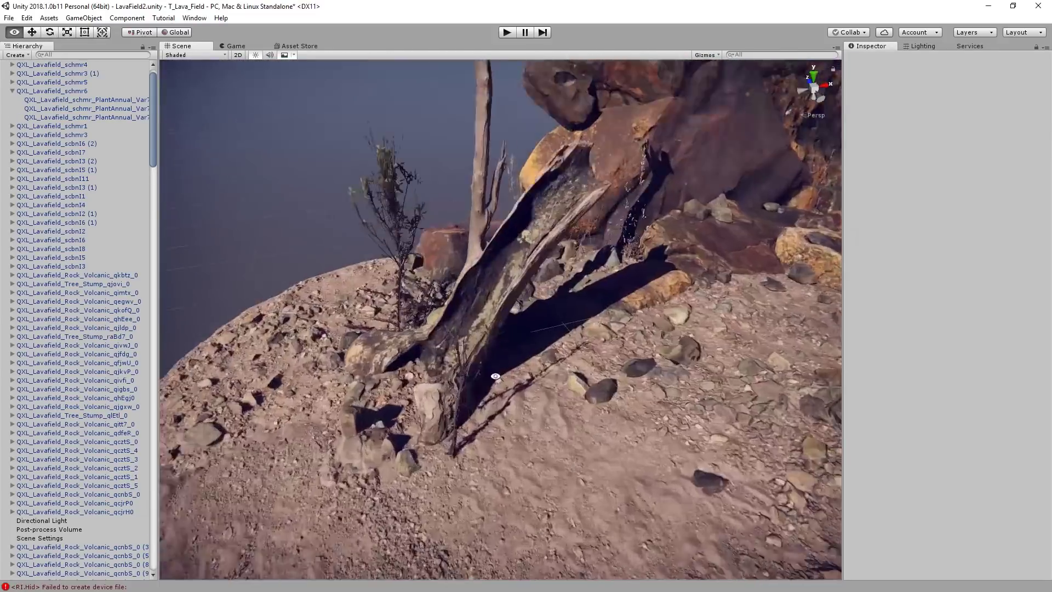
alt+drag(554, 366, 509, 345)
Place another dry plant on the rocky ground near the stump mound and rotate it.
click(540, 323)
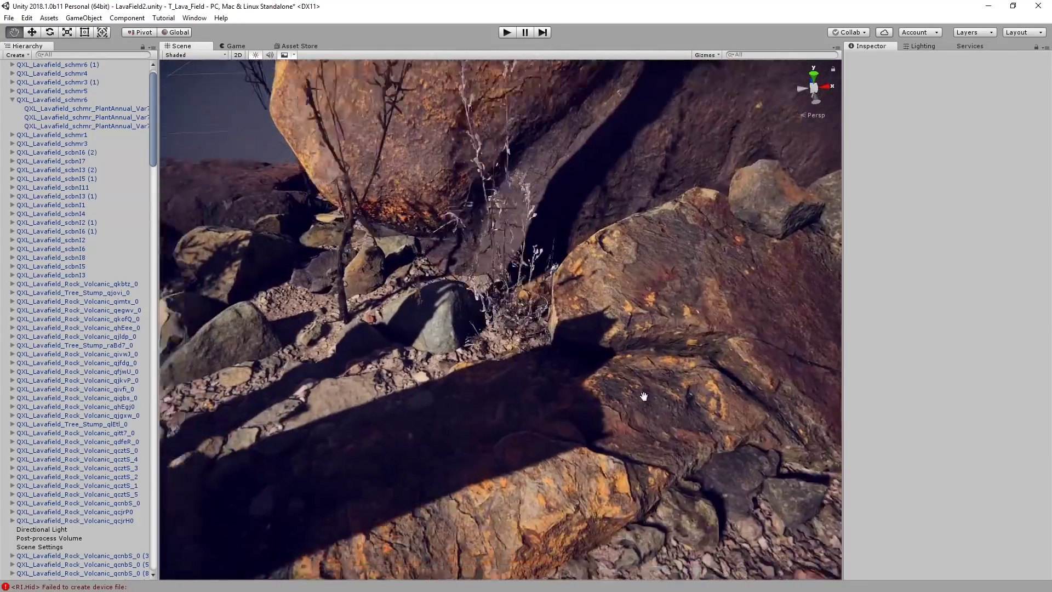
middle_drag(644, 396, 704, 380)
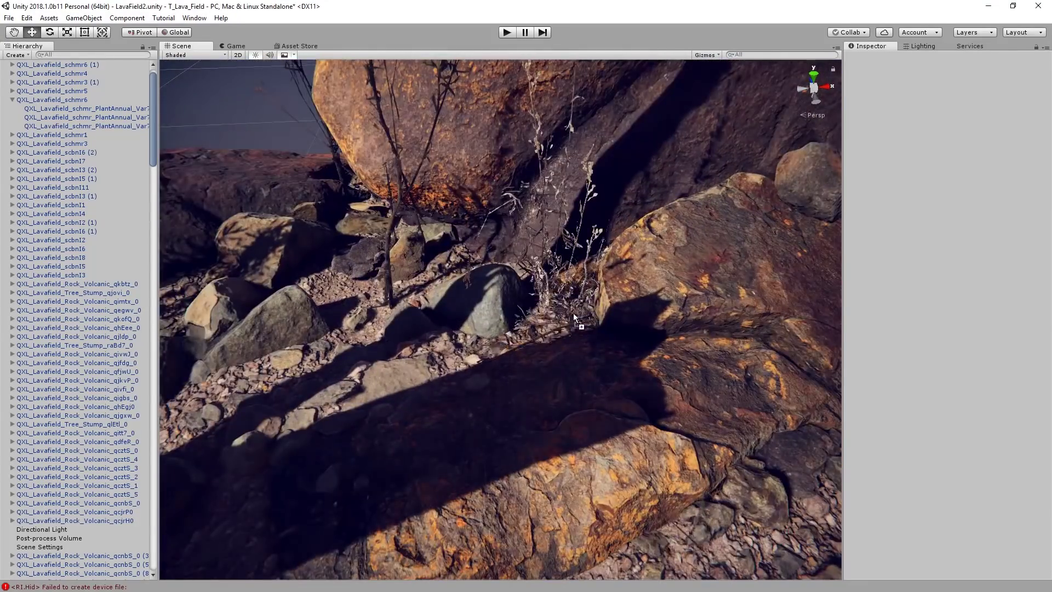
drag(573, 314, 540, 307)
alt+drag(340, 320, 515, 301)
key(e)
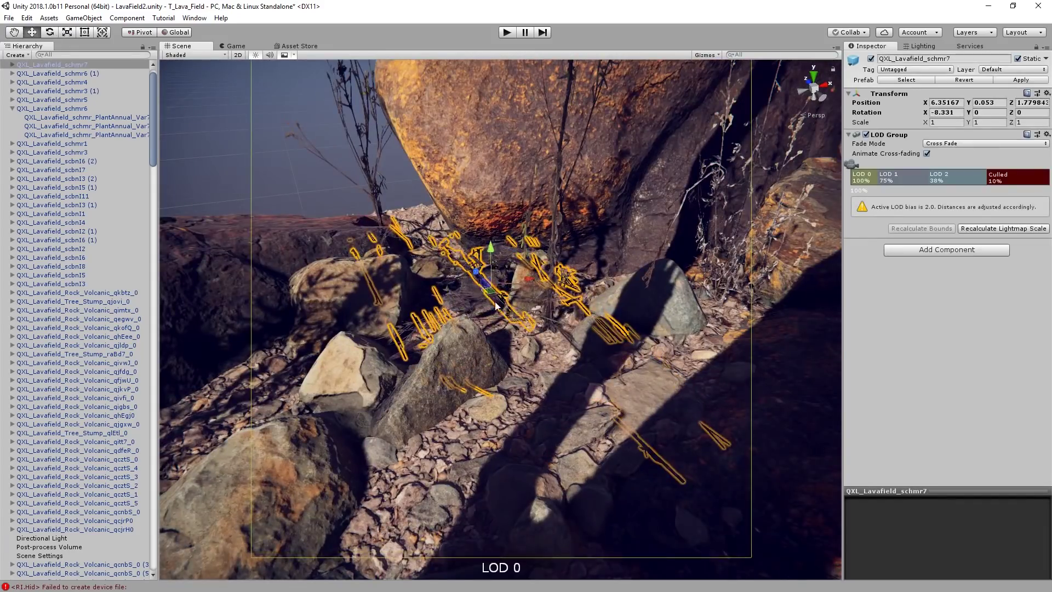
click(496, 306)
right_drag(496, 306, 534, 320)
Add two more dry plant clusters in the gaps between rocks and rotate them.
drag(795, 320, 600, 317)
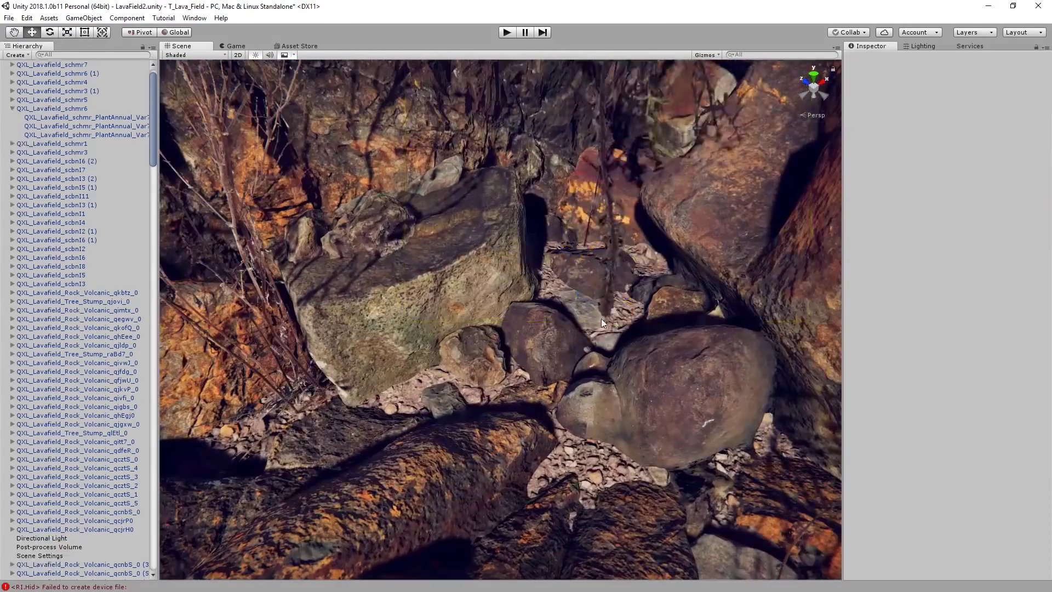
key(f)
click(505, 476)
right_drag(505, 476, 491, 433)
drag(533, 301, 565, 284)
key(e)
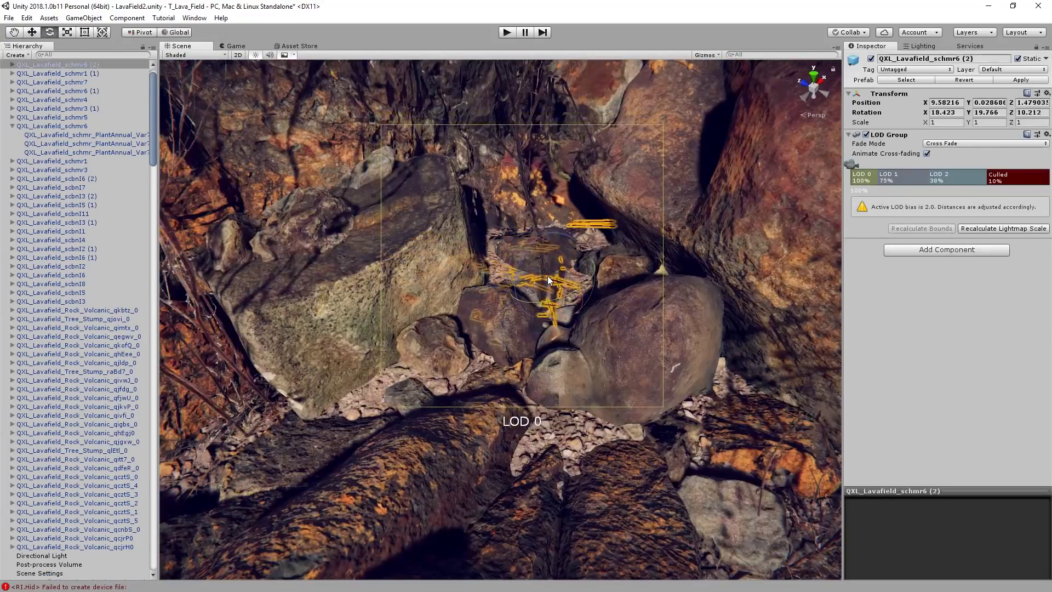
right_drag(548, 278, 452, 274)
click(526, 274)
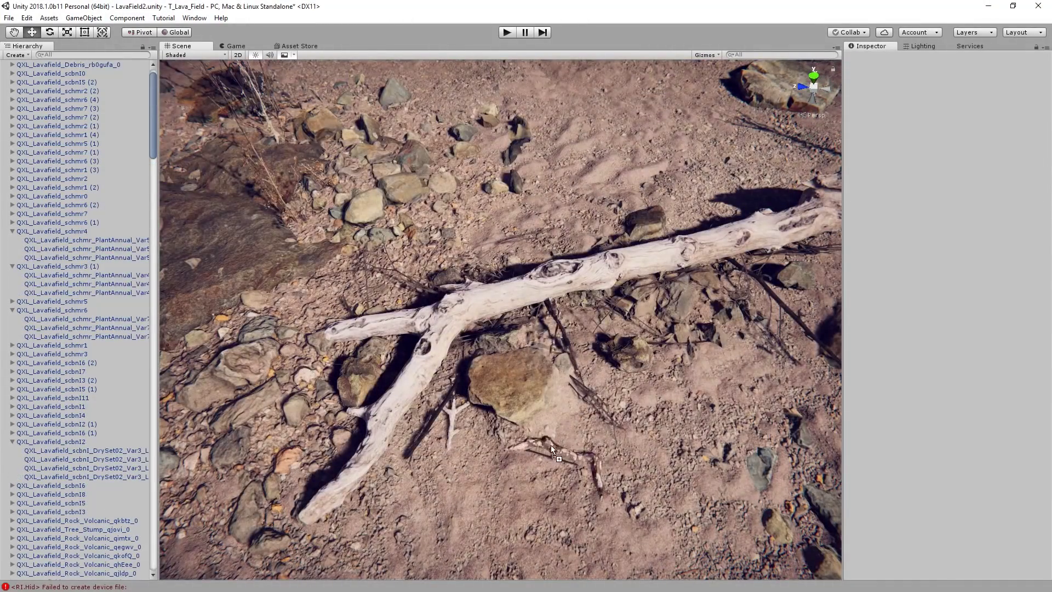
Place a Debris_rb0gufa branch beside the log and rotate it.
drag(572, 310, 570, 307)
right_drag(570, 307, 555, 294)
key(e)
alt+drag(563, 277, 528, 274)
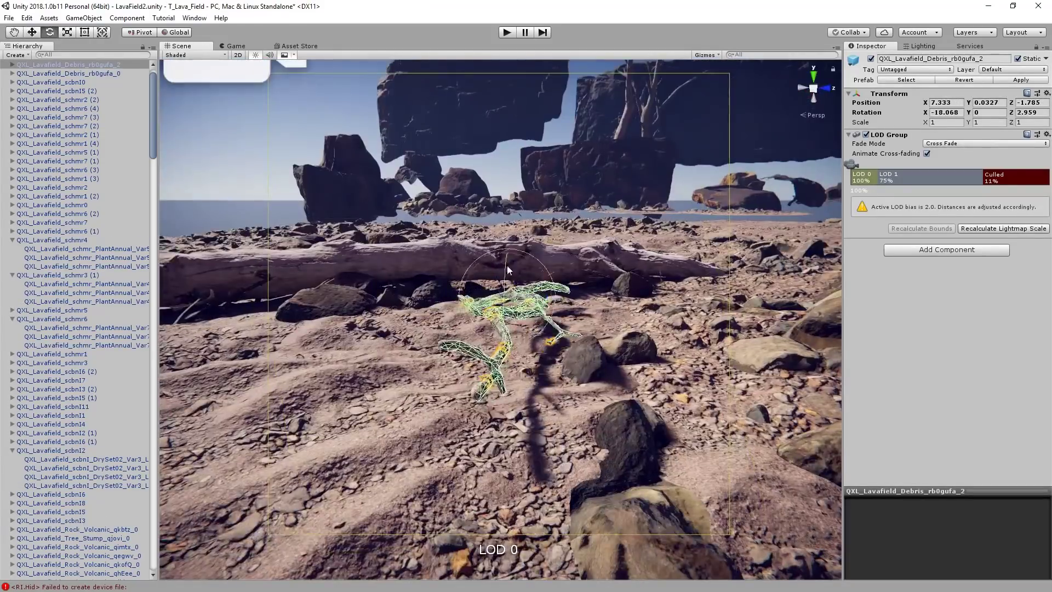
click(507, 267)
right_drag(507, 267, 630, 351)
Drop a debris branch onto the Y-shaped log and turn it to lie along it.
drag(893, 261, 563, 310)
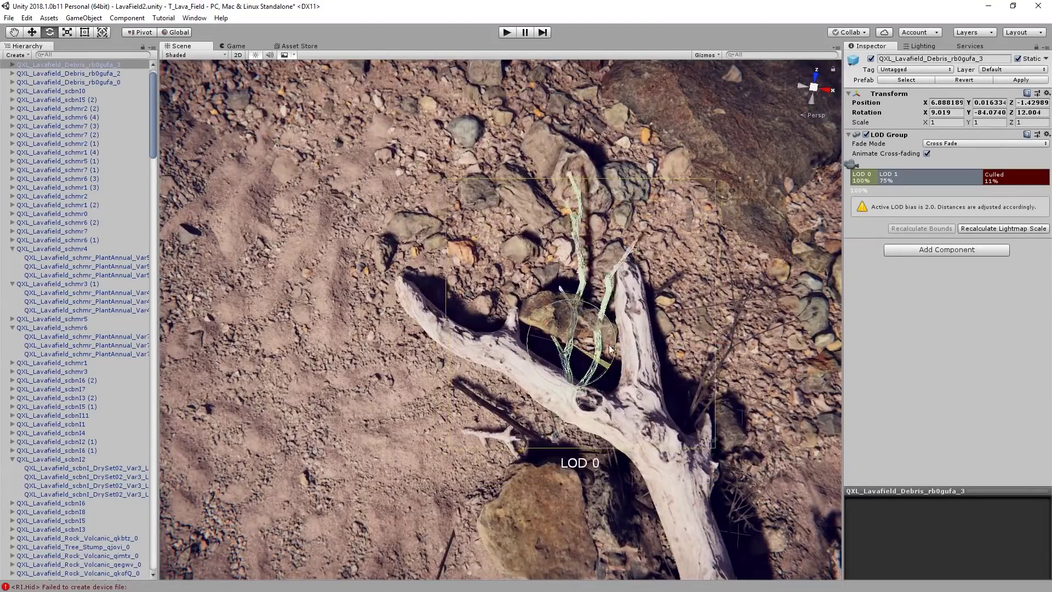
drag(611, 349, 600, 356)
alt+drag(600, 356, 548, 329)
click(460, 378)
scroll(459, 378, up, 3)
Check the debris branch and the small scatter rock lying by the log.
click(445, 311)
click(458, 340)
click(457, 340)
click(458, 340)
click(578, 229)
scroll(548, 329, up, 3)
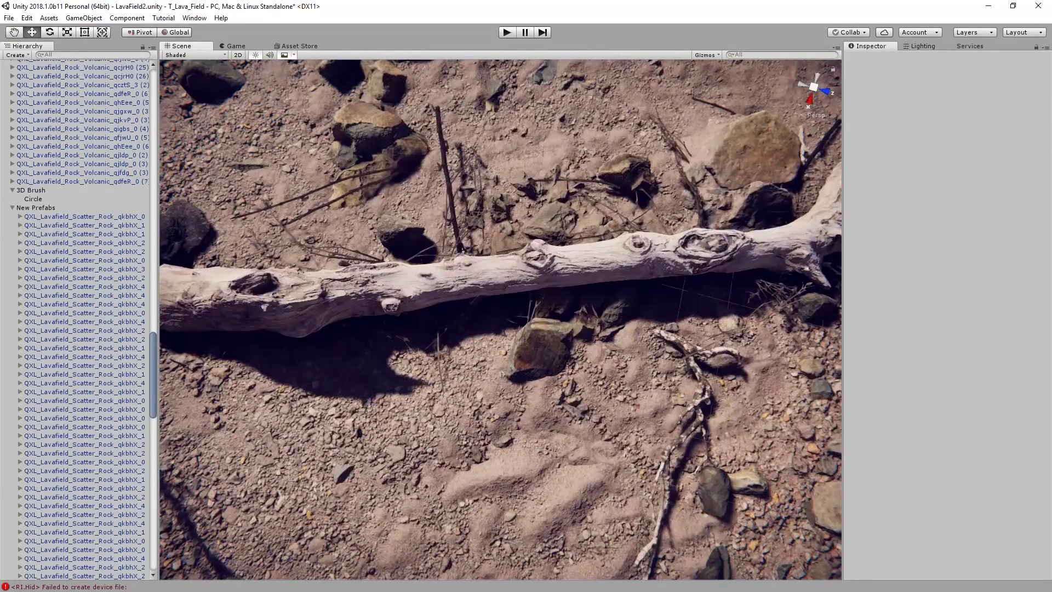
Enlarge a debris branch near the log to about 1.18 scale.
click(470, 380)
alt+drag(470, 381, 526, 318)
click(660, 140)
click(505, 370)
key(f)
key(r)
click(474, 304)
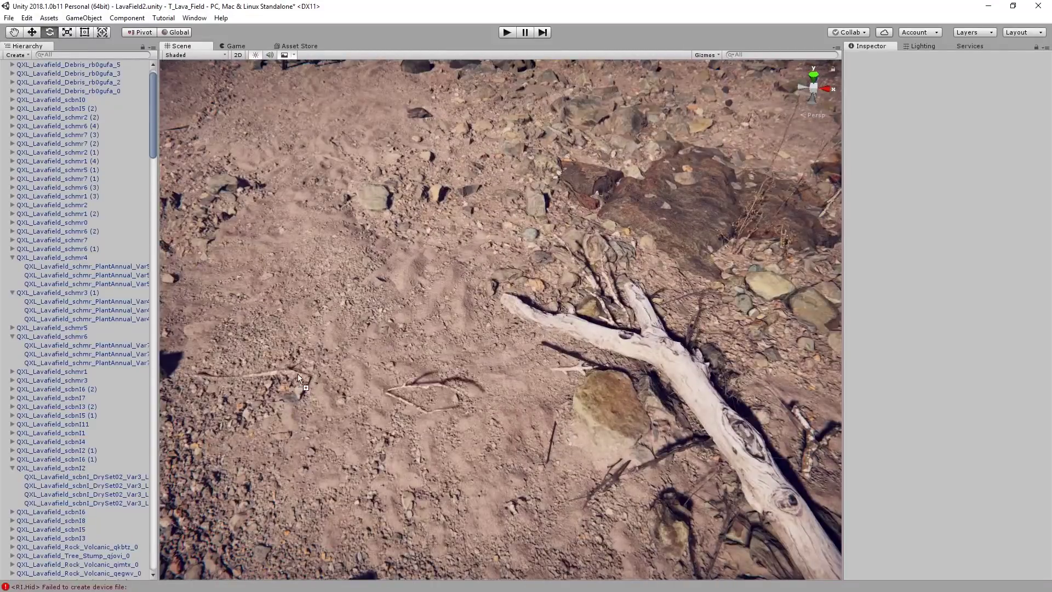
Place another debris branch on the ground and rotate it into place.
drag(297, 374, 506, 357)
key(e)
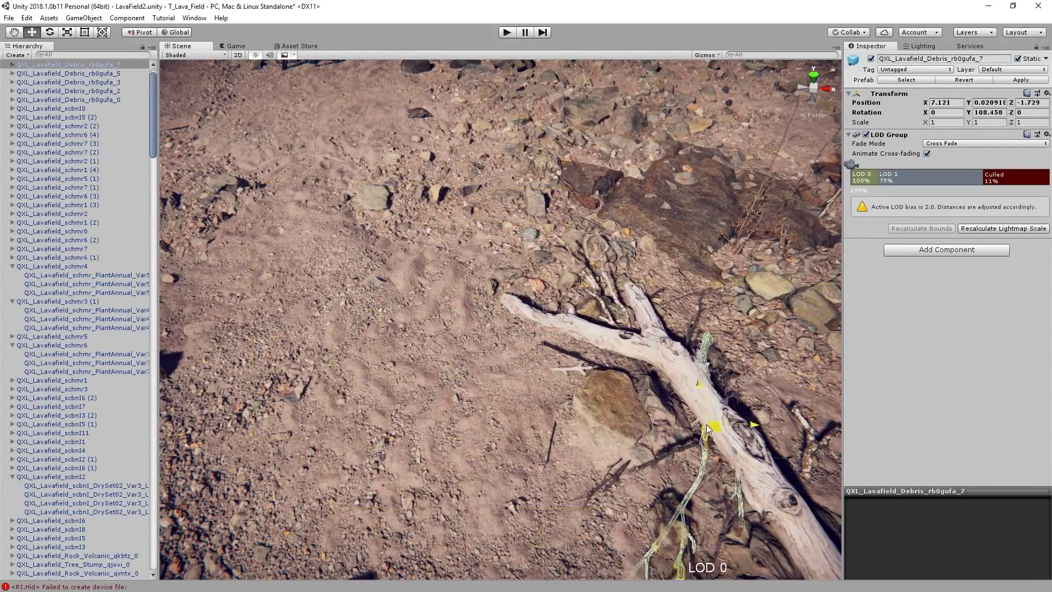
drag(706, 424, 697, 427)
alt+drag(591, 416, 520, 395)
click(566, 436)
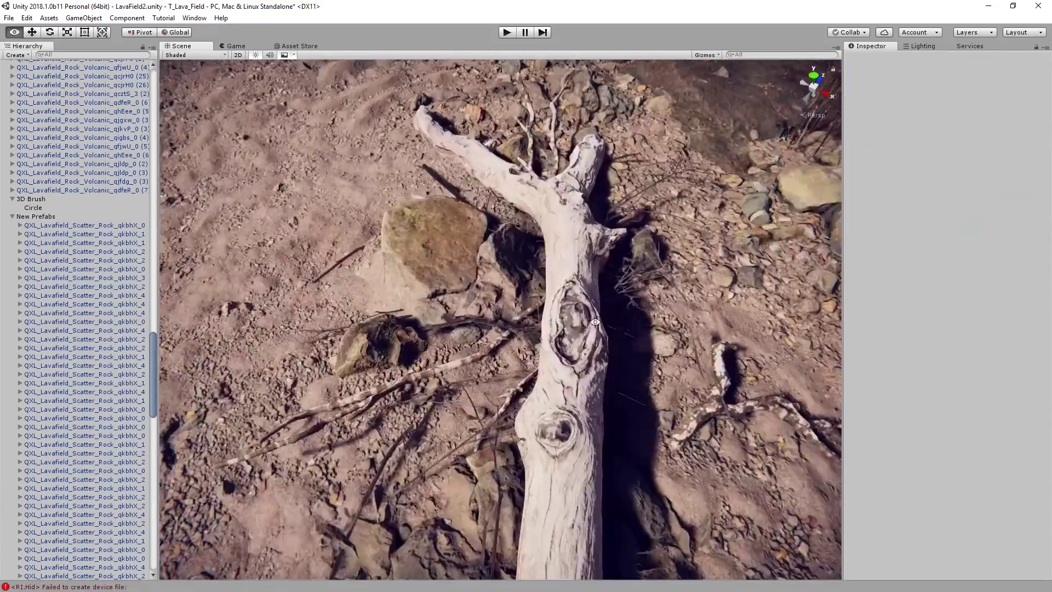
mouse_move(603, 378)
alt+mouse_down()
mouse_move(629, 390)
mouse_move(600, 367)
alt+mouse_up()
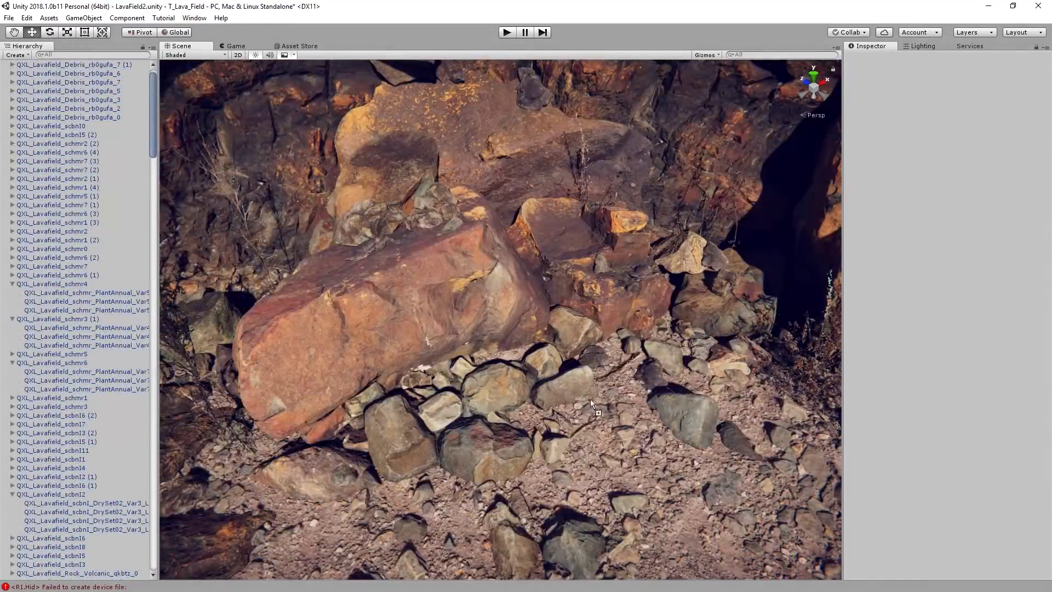
Place a debris branch among the rocks and tilt it to sit between them.
drag(590, 399, 623, 379)
key(f)
key(e)
drag(507, 350, 491, 327)
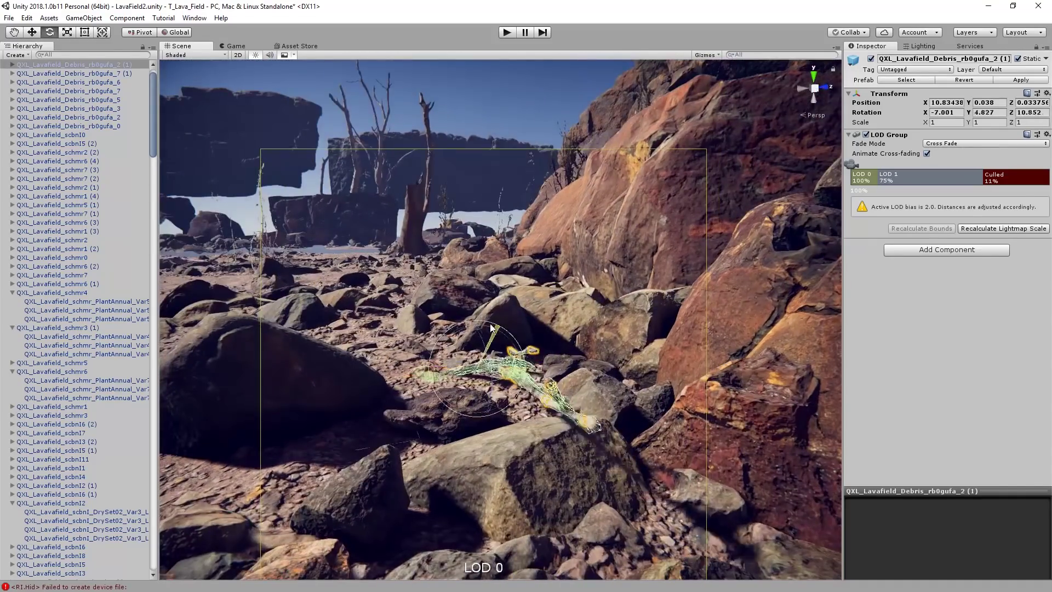
click(495, 300)
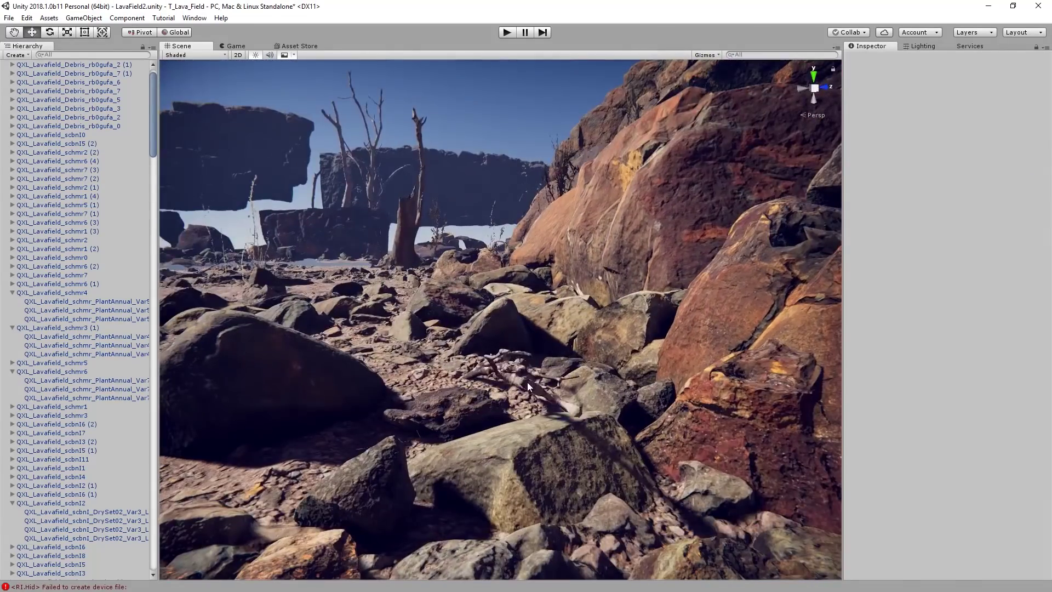
alt+drag(493, 373, 549, 380)
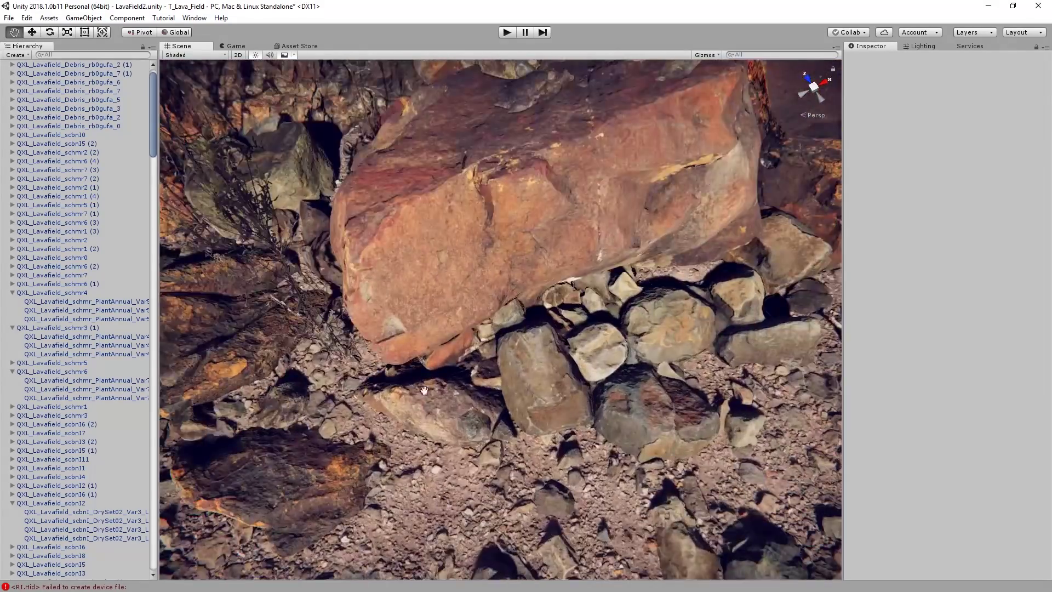
scroll(424, 390, down, 5)
Enlarge the rb0gufa_4 branch under the red boulder, then select another branch nearby.
key(r)
click(484, 382)
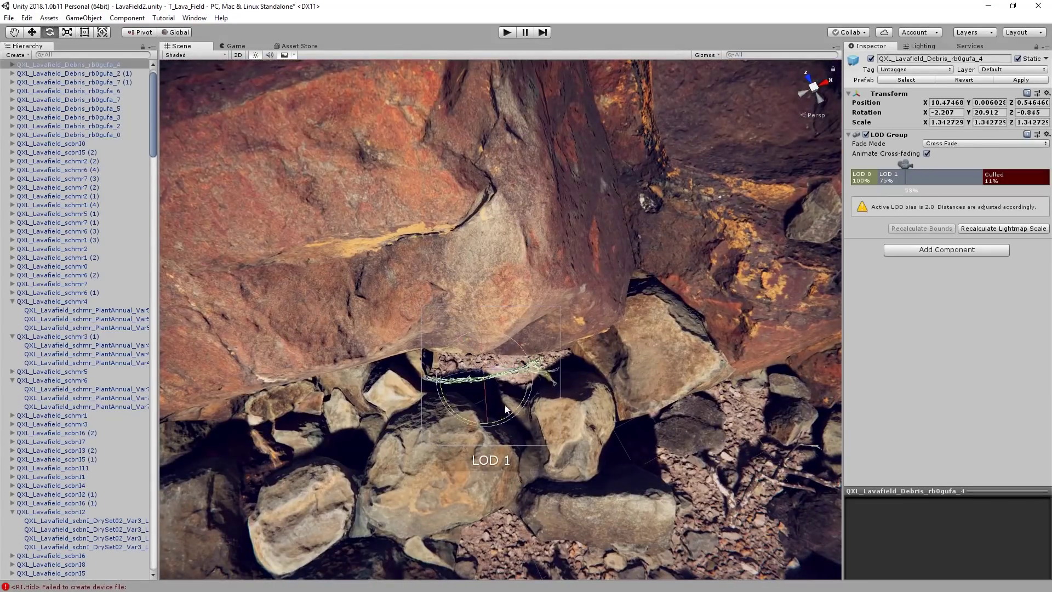
key(w)
key(f)
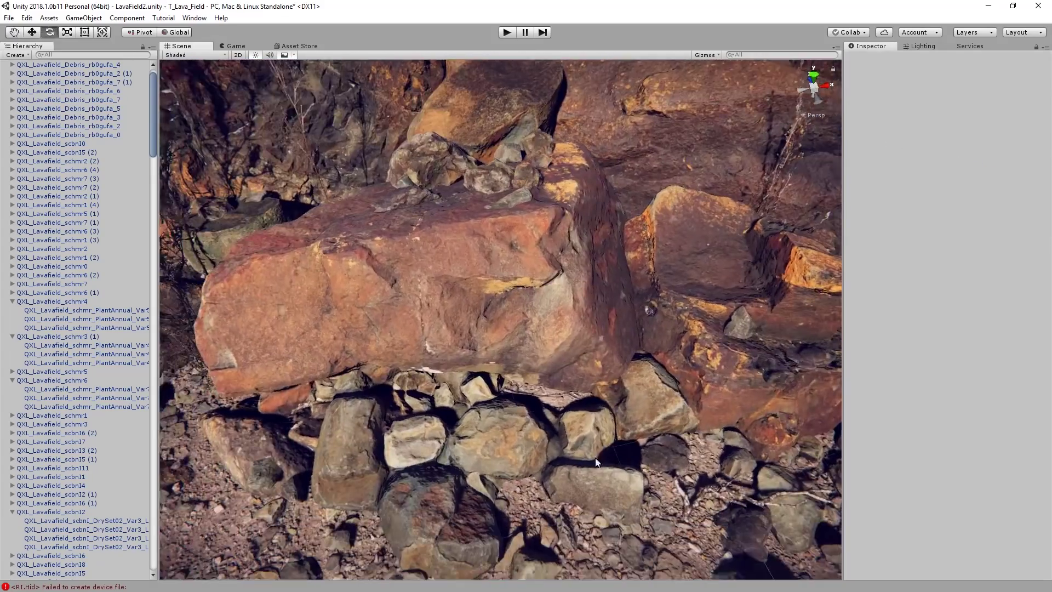
right_drag(597, 462, 548, 411)
click(574, 396)
key(f)
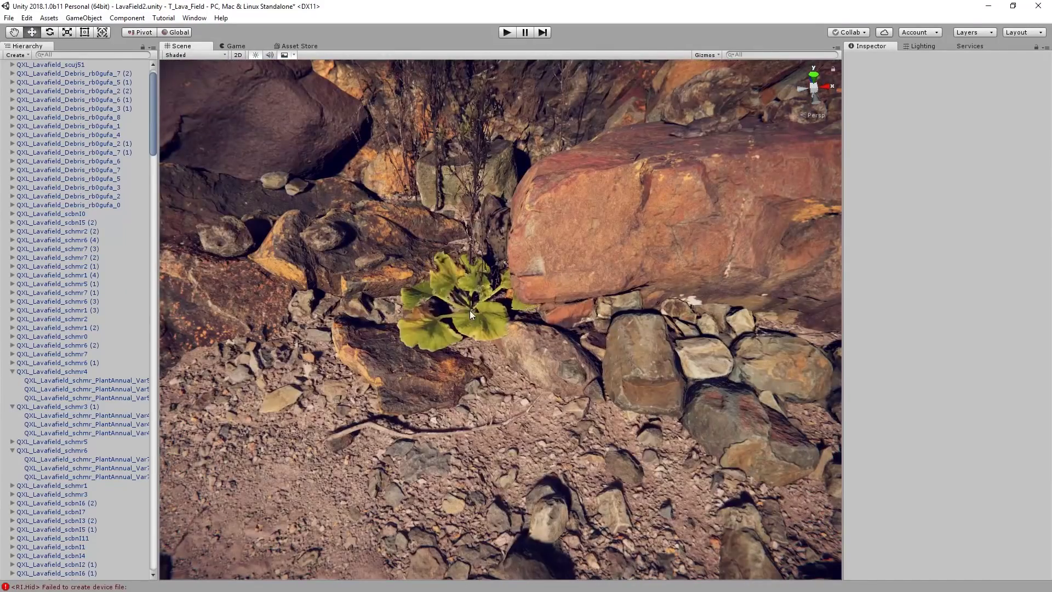
Select and inspect several green leafy plants placed on the rocky ground near the log.
click(469, 310)
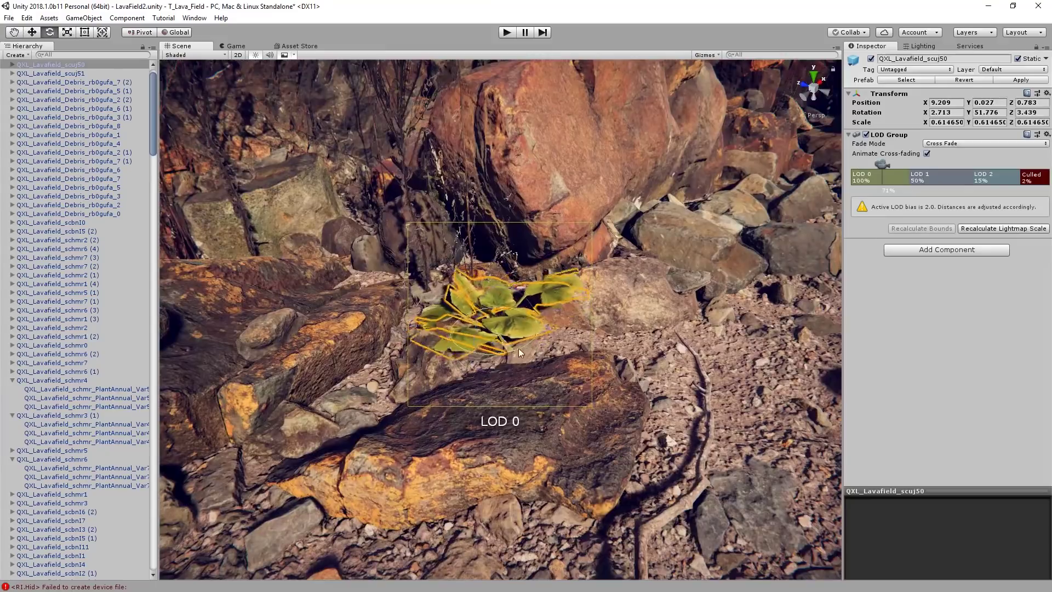
scroll(518, 324, down, 10)
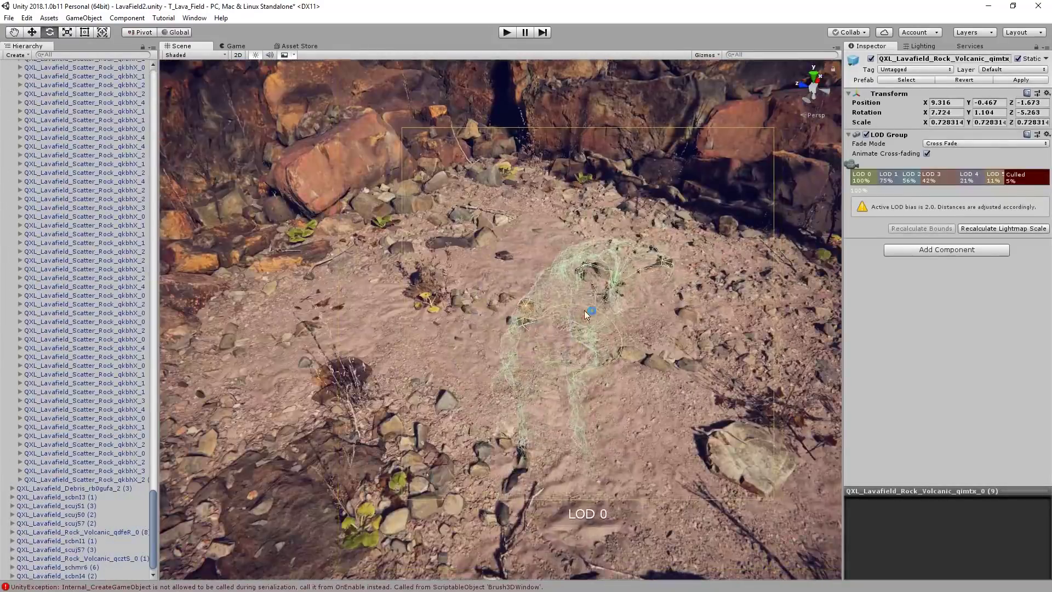
alt+drag(581, 344, 438, 328)
click(348, 328)
click(437, 328)
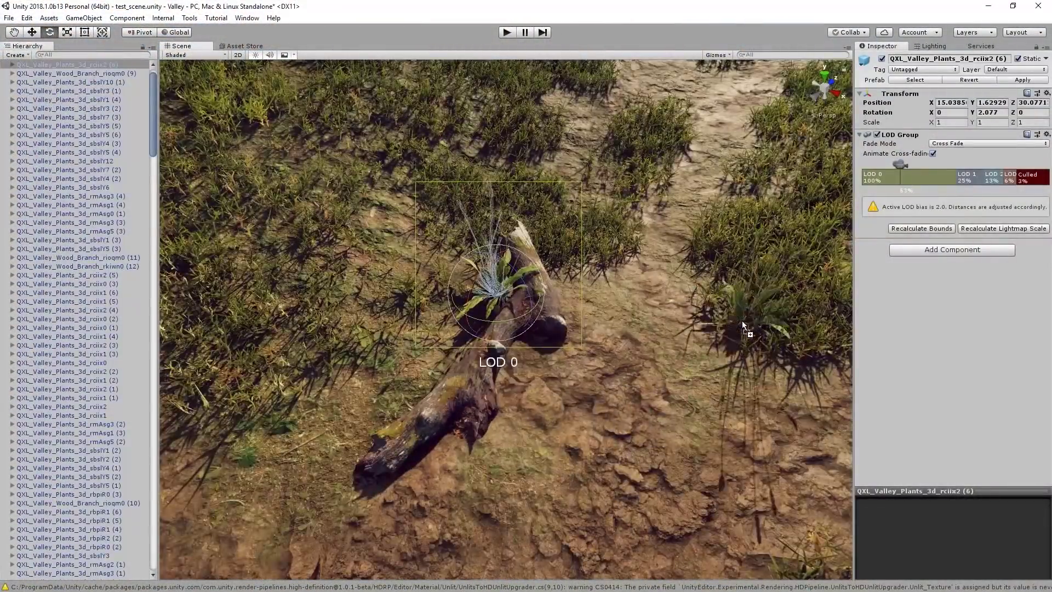
Widen the terrain paint brush and rotate the wooden branch to lie flat across the grass.
click(455, 310)
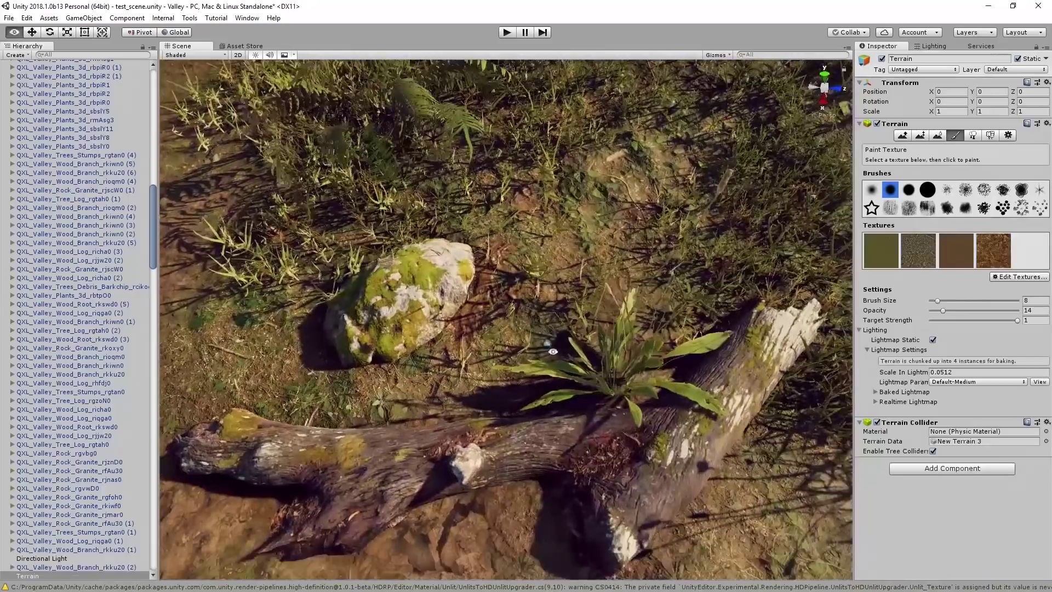
drag(937, 300, 945, 300)
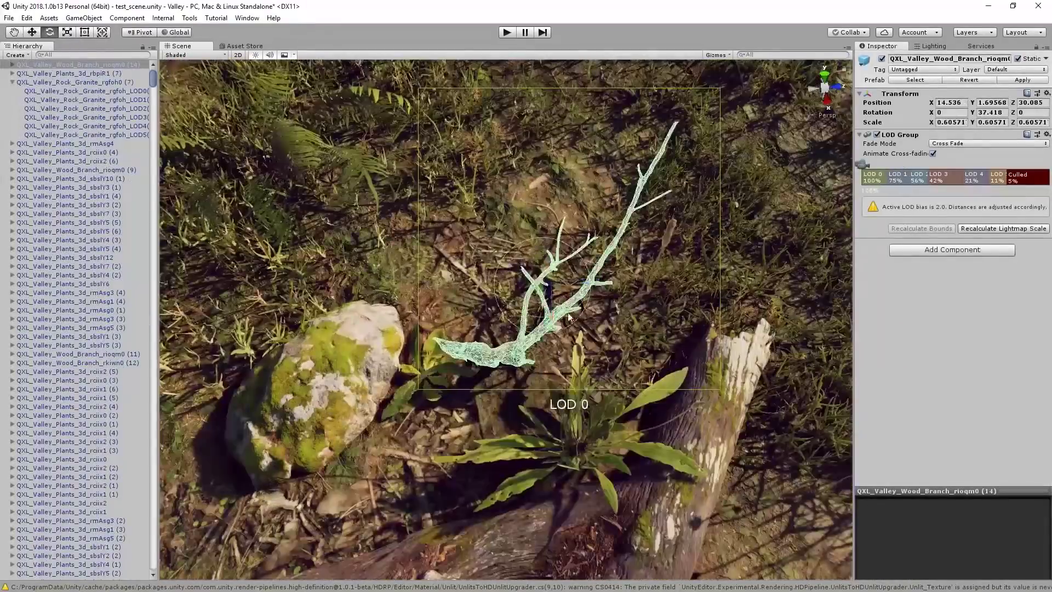
drag(579, 384, 574, 329)
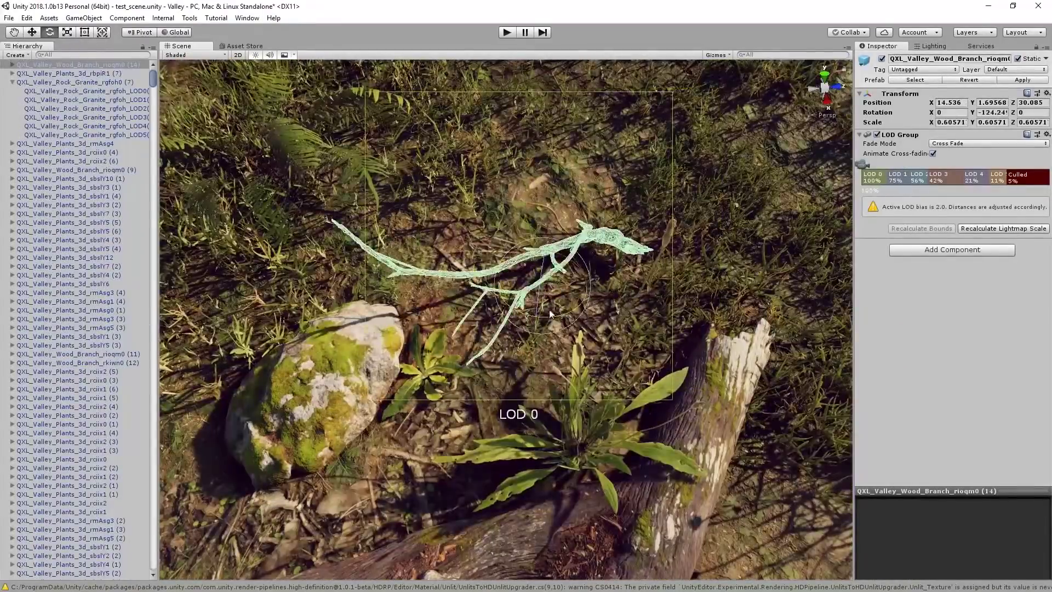
drag(534, 297, 539, 407)
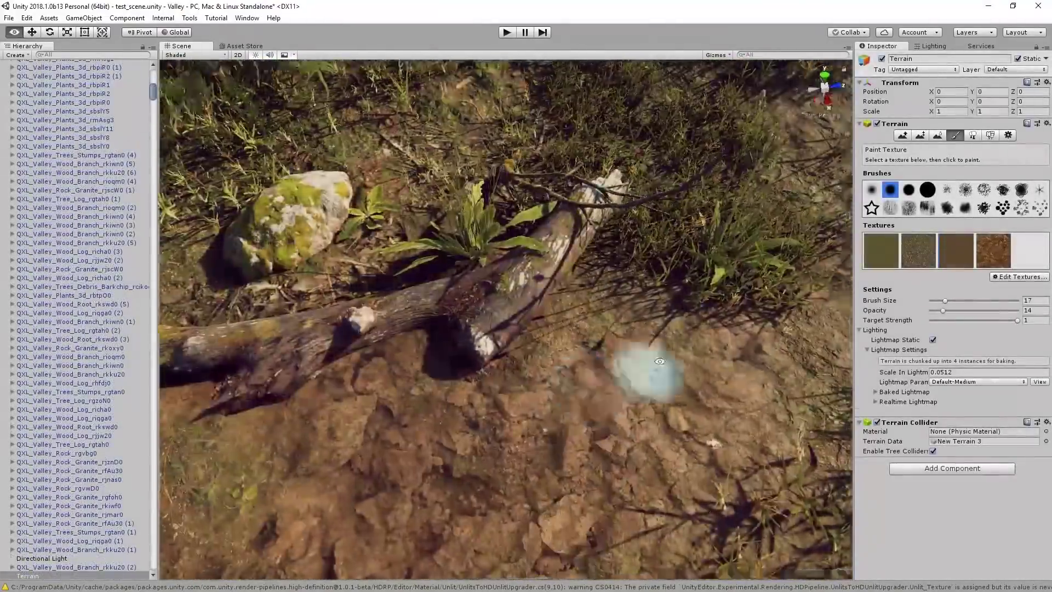
middle_drag(646, 371, 462, 350)
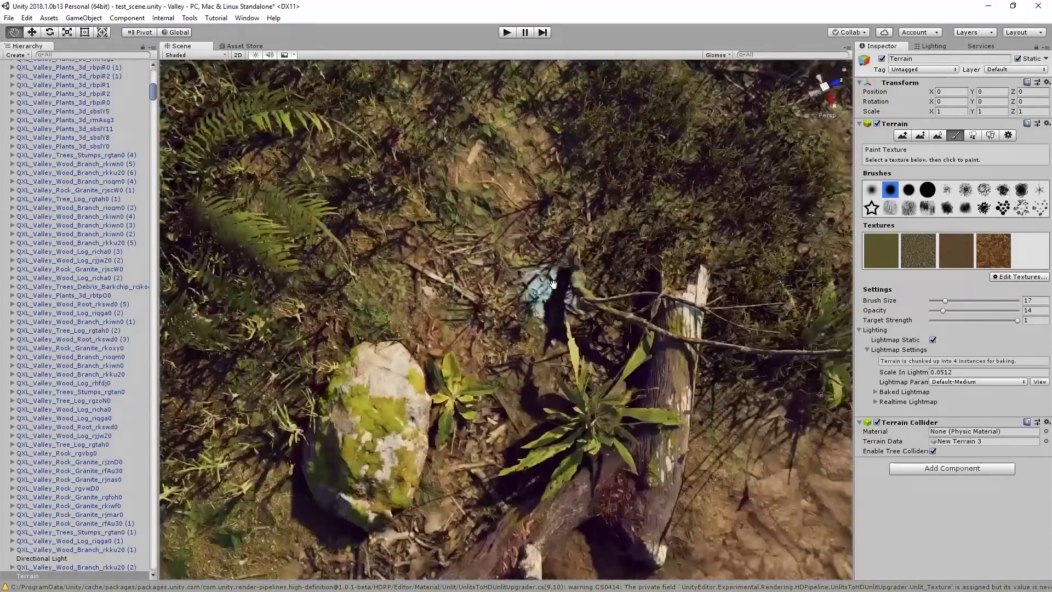
middle_drag(552, 284, 570, 252)
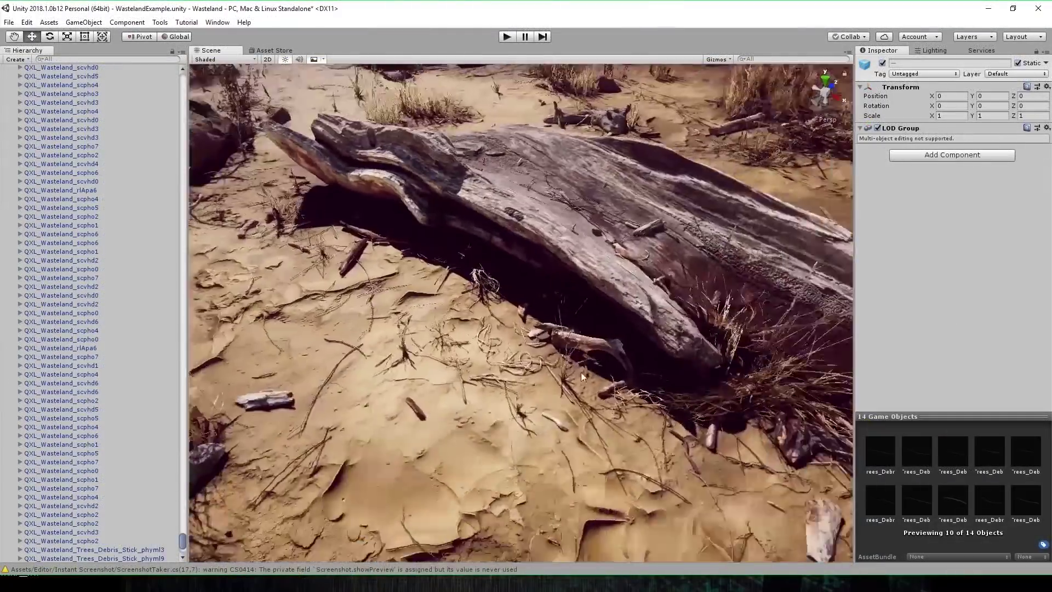
right_drag(581, 373, 651, 311)
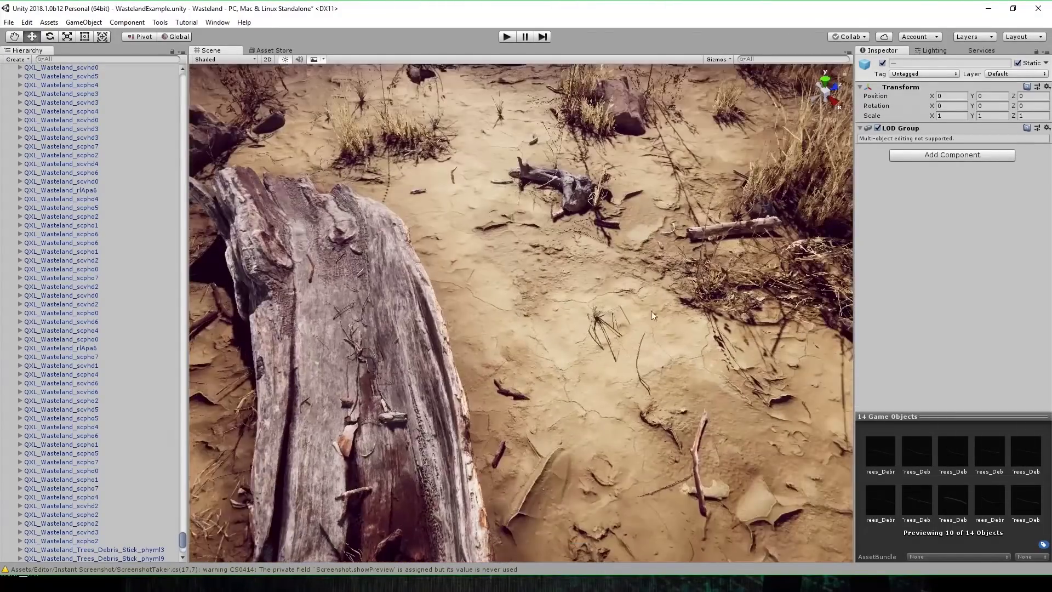
right_drag(755, 265, 390, 386)
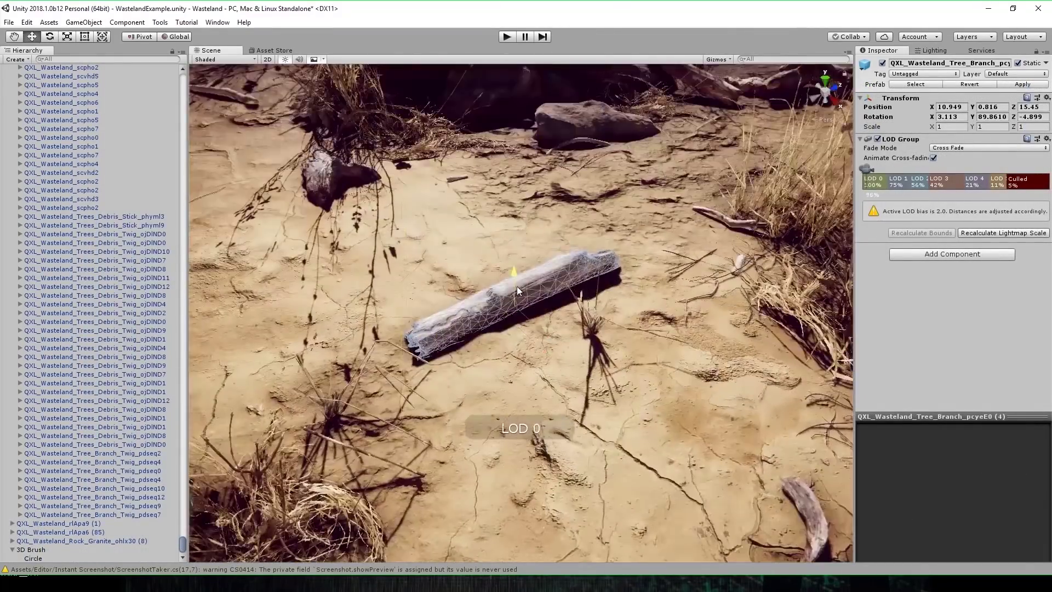
right_drag(517, 286, 489, 297)
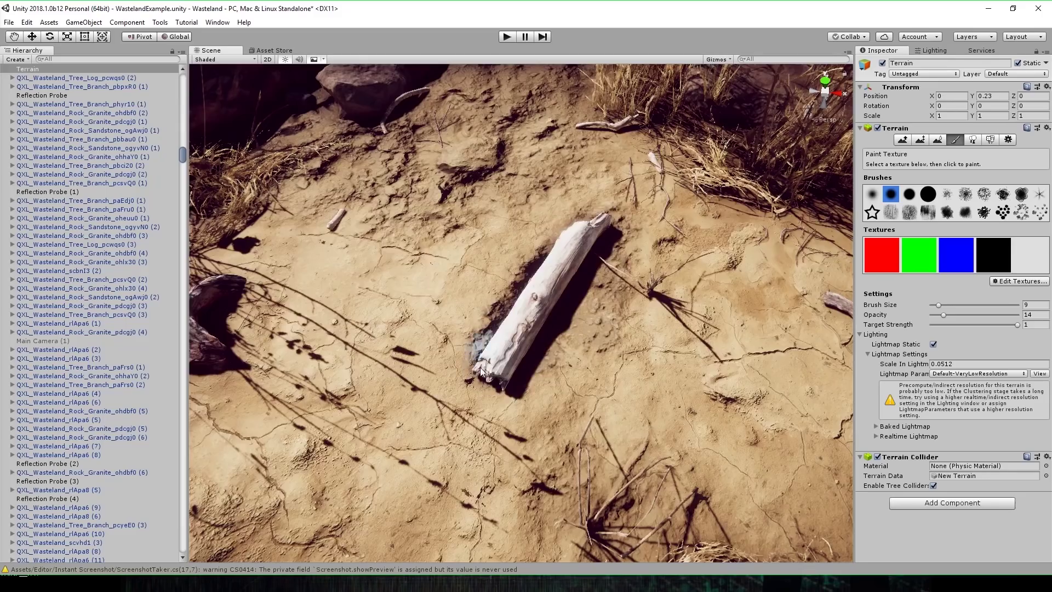
right_drag(481, 371, 623, 246)
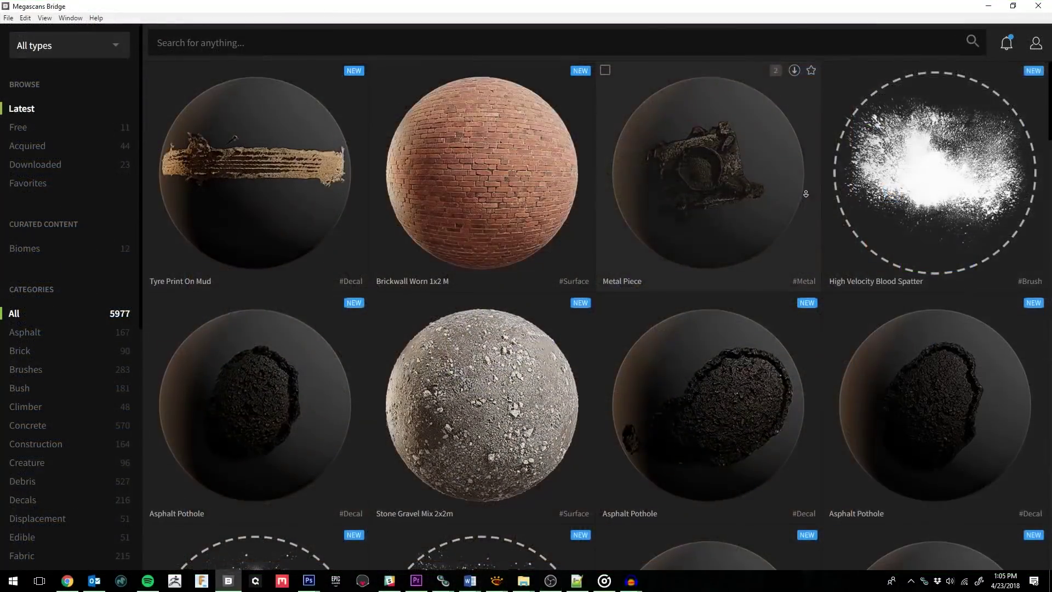
scroll(805, 193, down, 10)
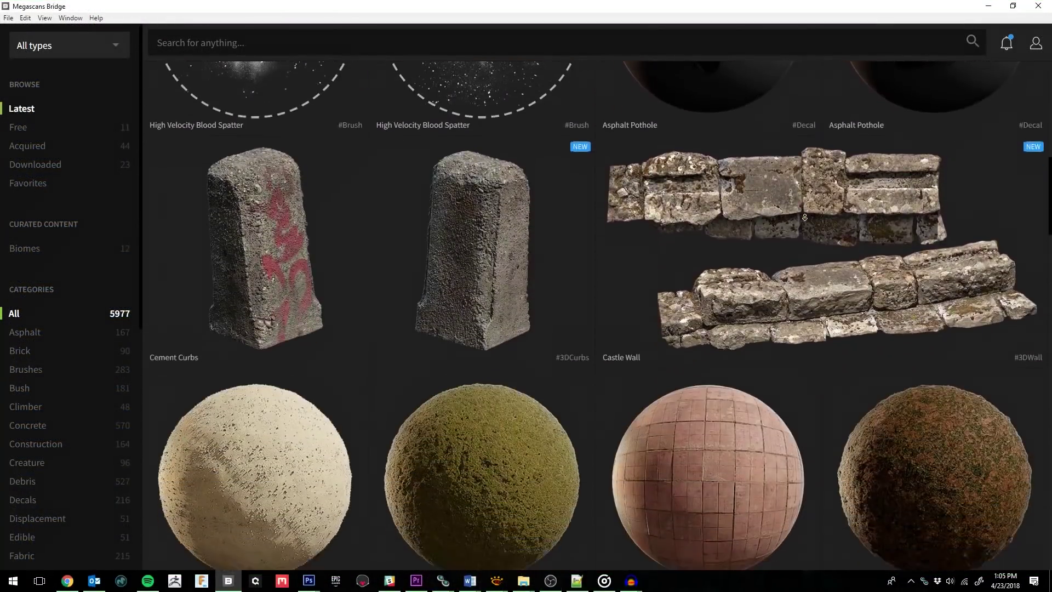
scroll(804, 217, down, 8)
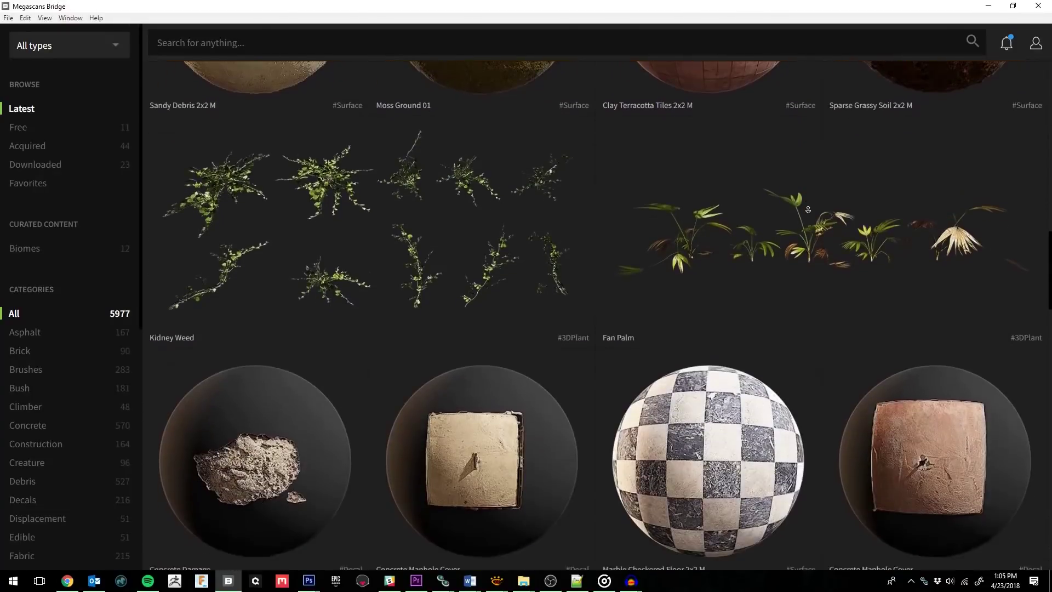
scroll(808, 210, down, 8)
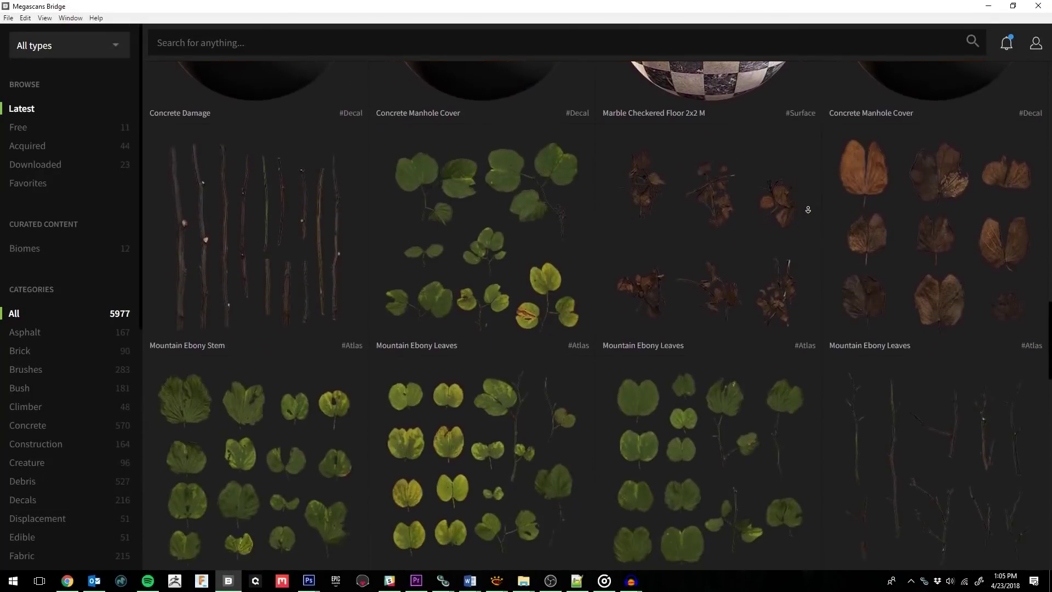
scroll(809, 210, down, 8)
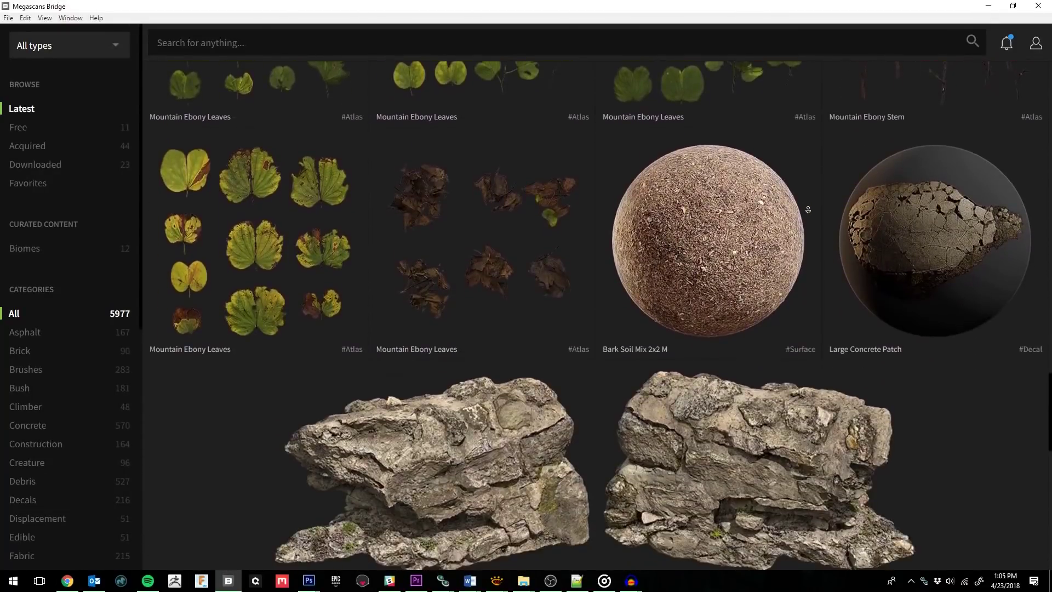
scroll(808, 210, down, 8)
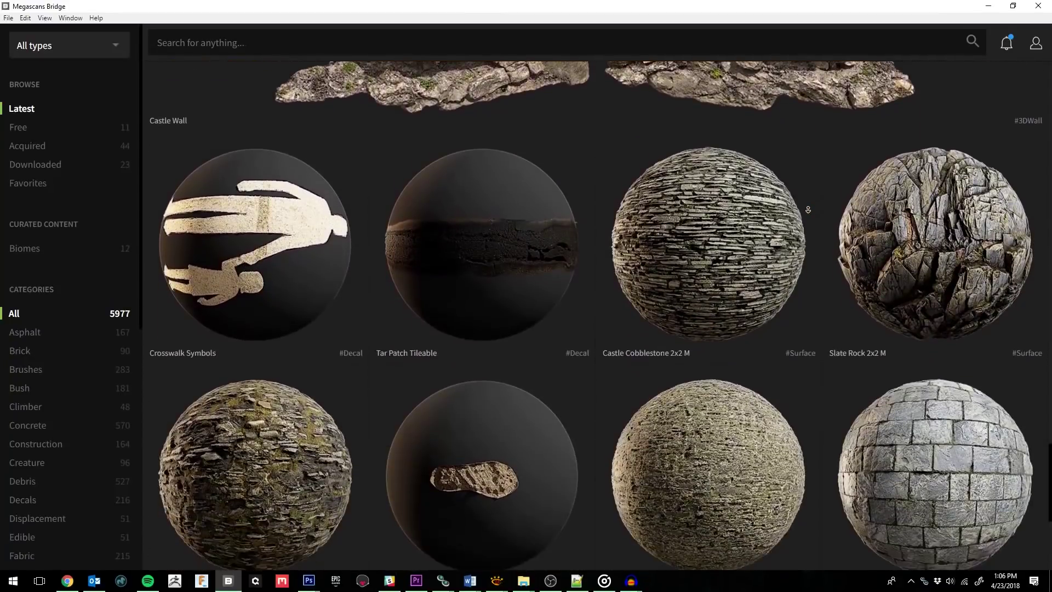
scroll(808, 209, down, 6)
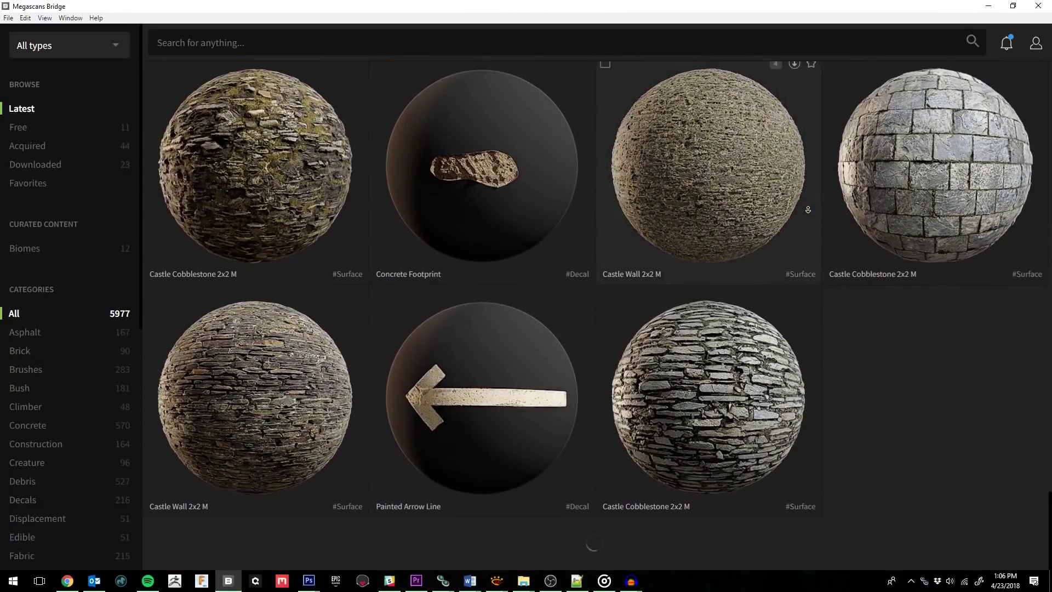
scroll(866, 372, up, 9)
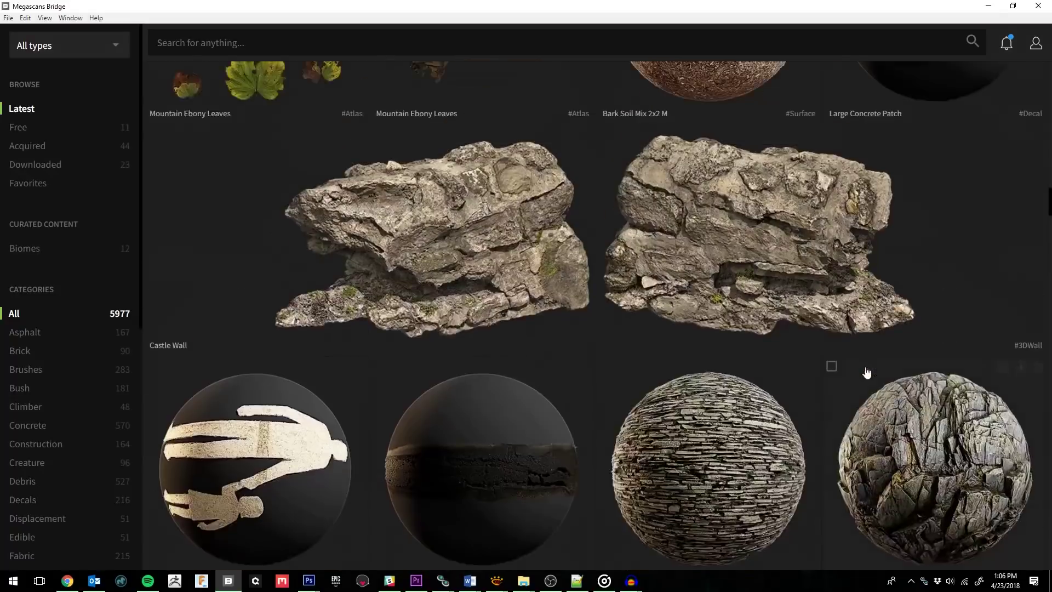
scroll(866, 372, up, 10)
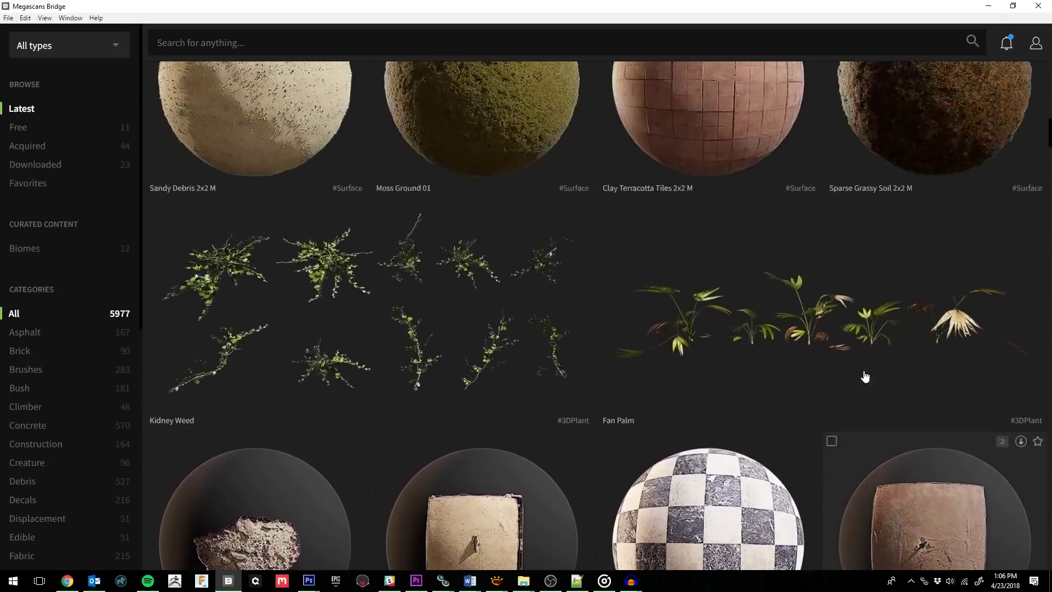
scroll(865, 375, up, 15)
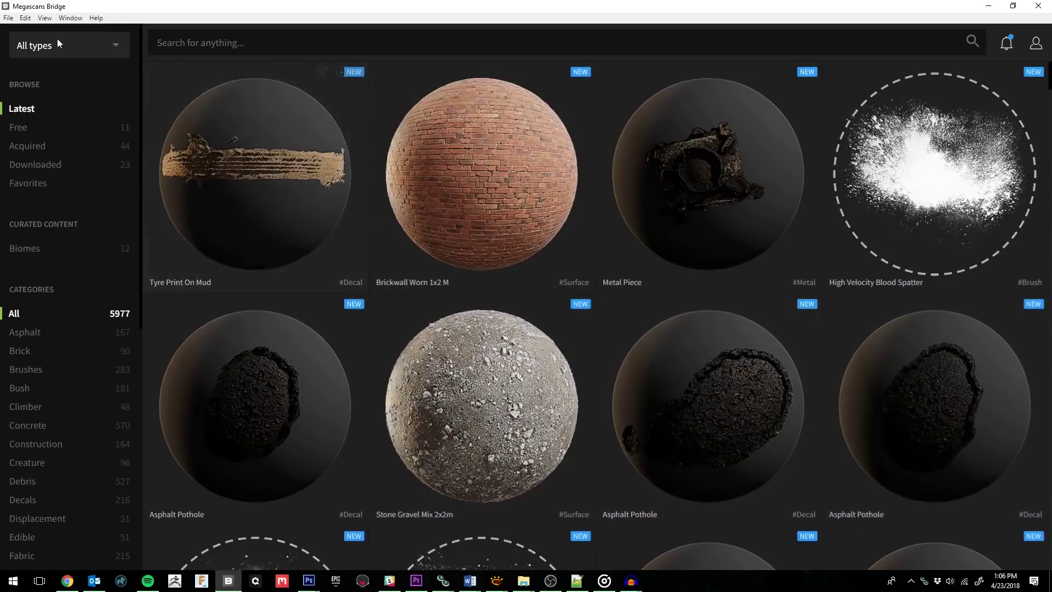
Save Bridge's settings, keeping the D:\Work\Work\MegaScans library location.
click(25, 18)
click(44, 32)
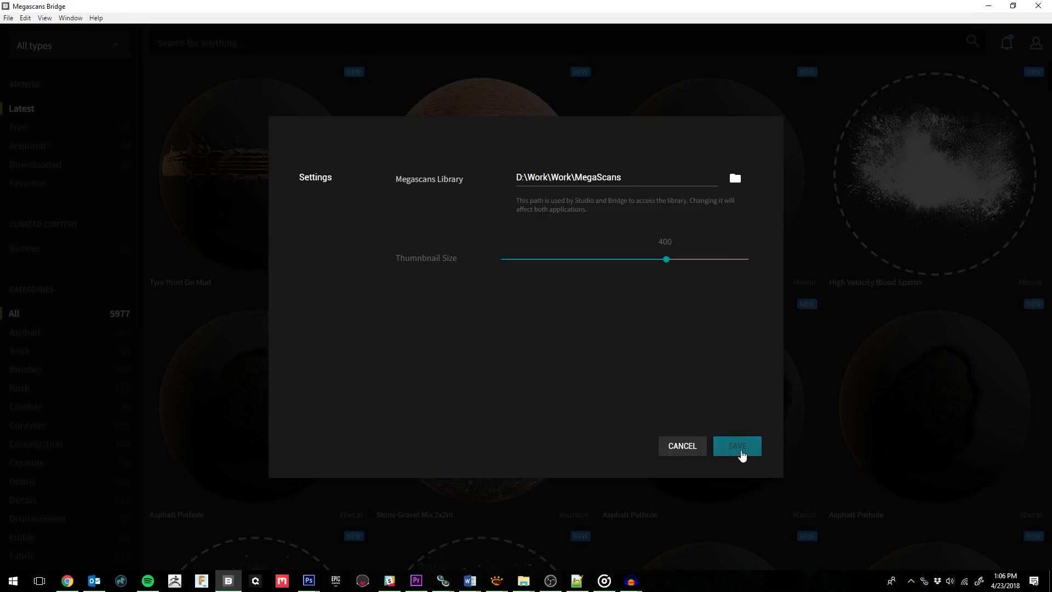
click(741, 449)
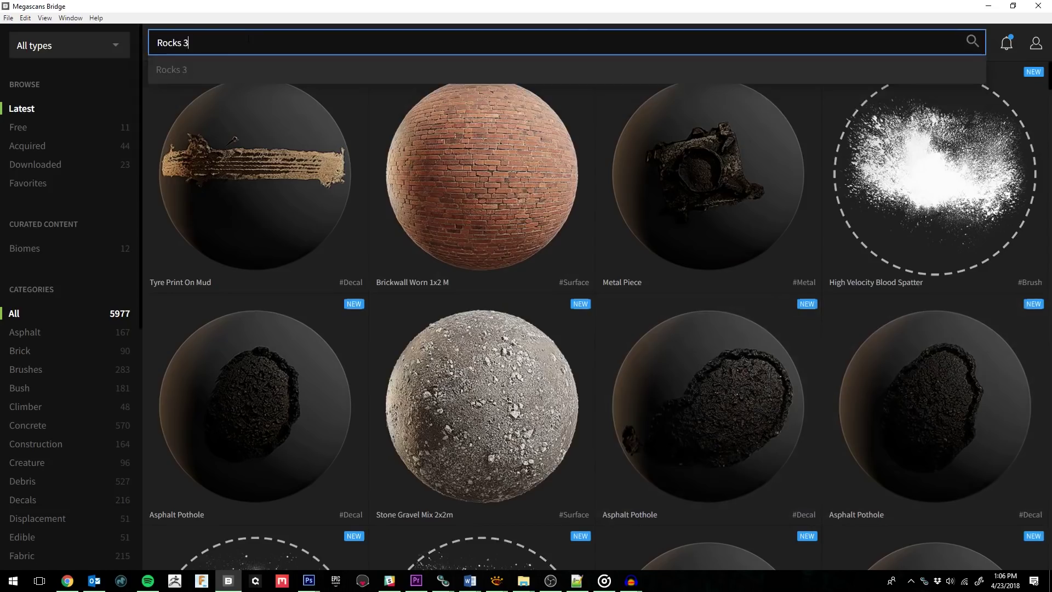
Filter the library to Rocks and 3D assets and browse through the results.
text(D)
key(Return)
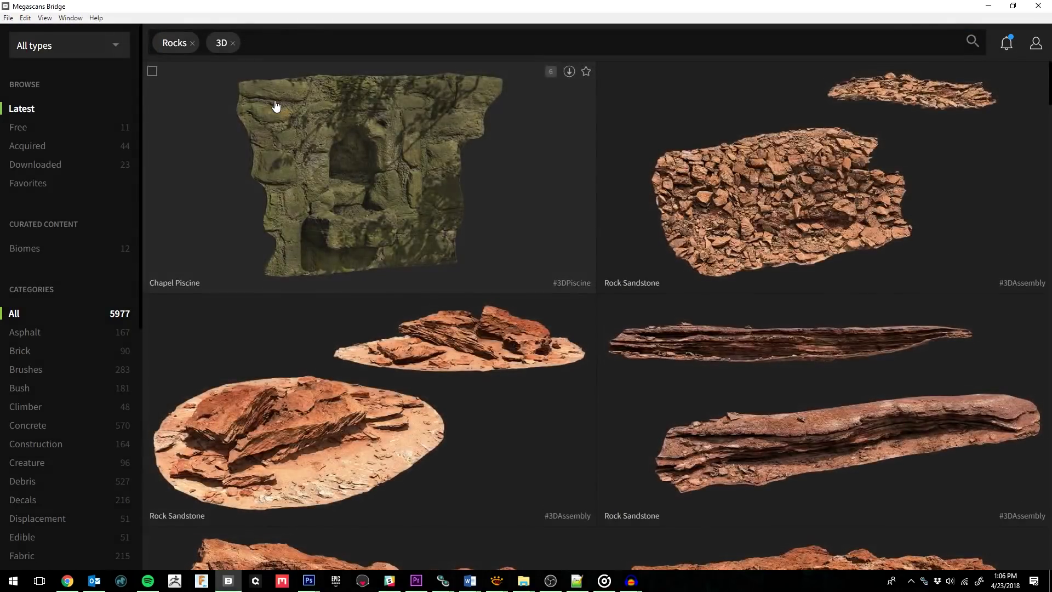
scroll(274, 105, down, 8)
scroll(329, 257, down, 15)
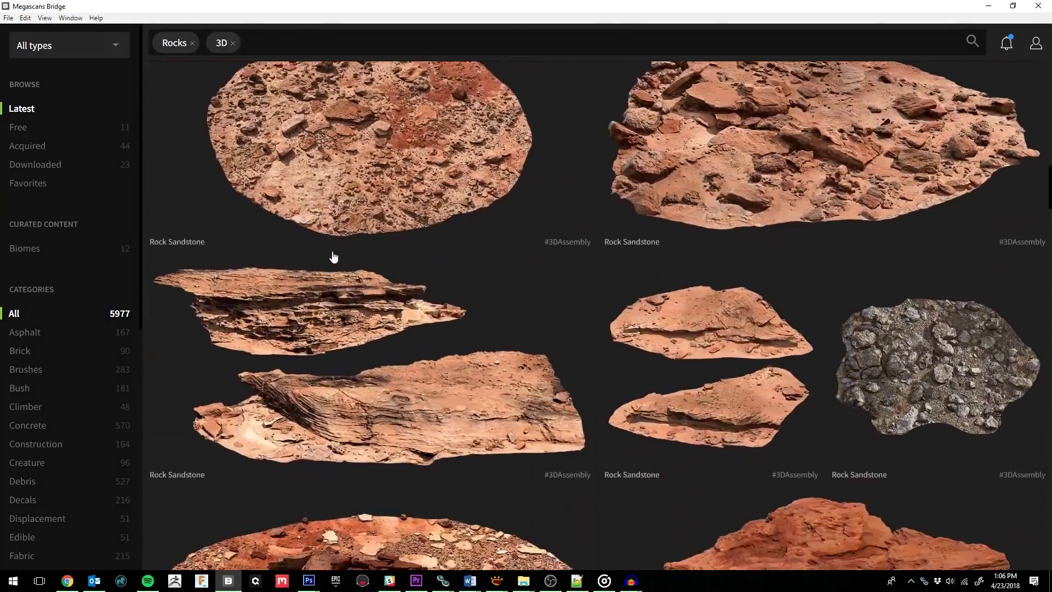
scroll(339, 257, down, 15)
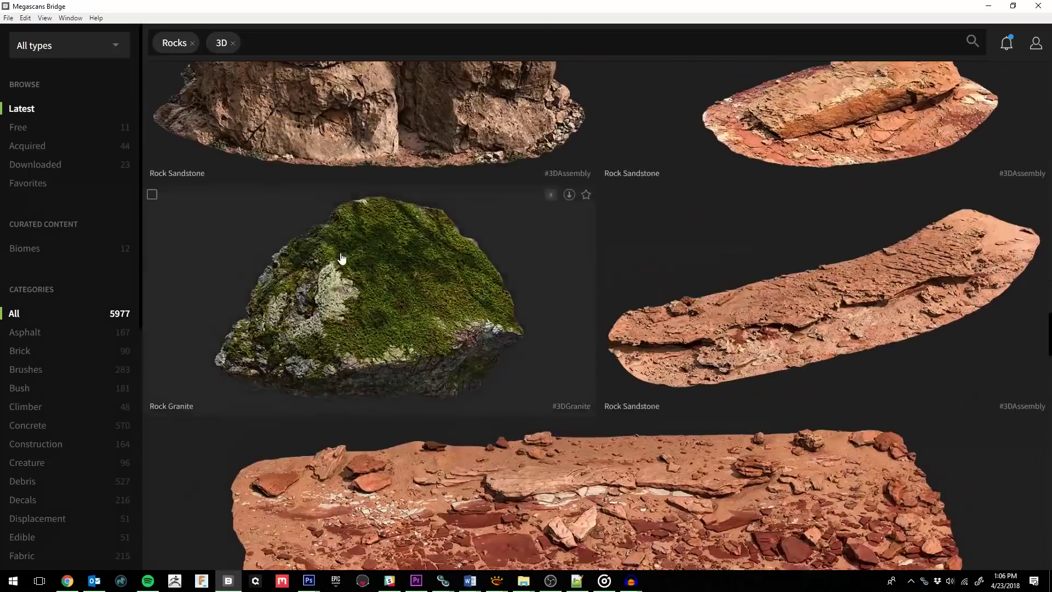
scroll(350, 261, down, 15)
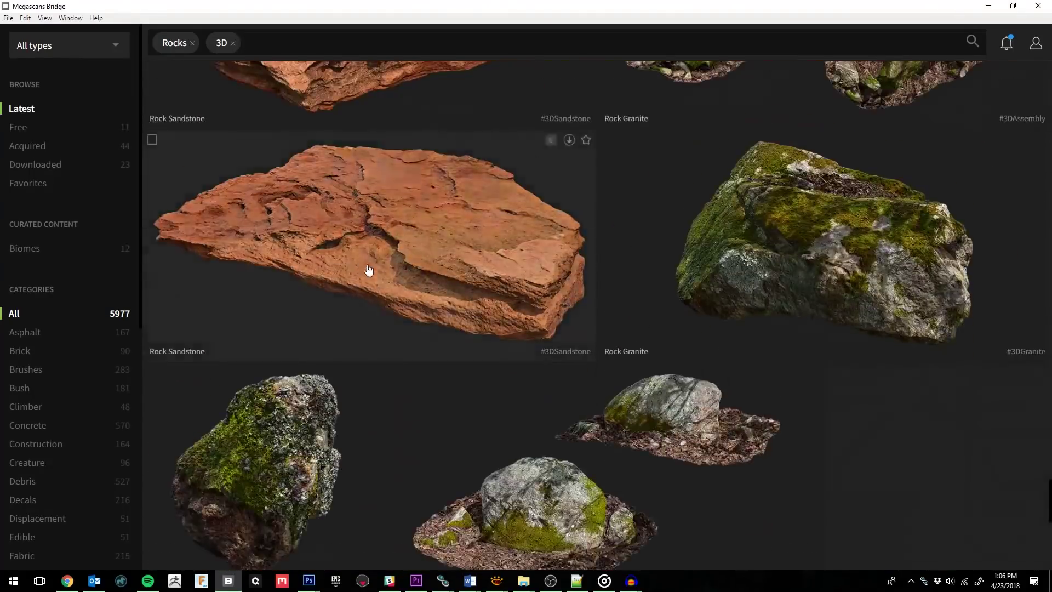
scroll(381, 263, down, 15)
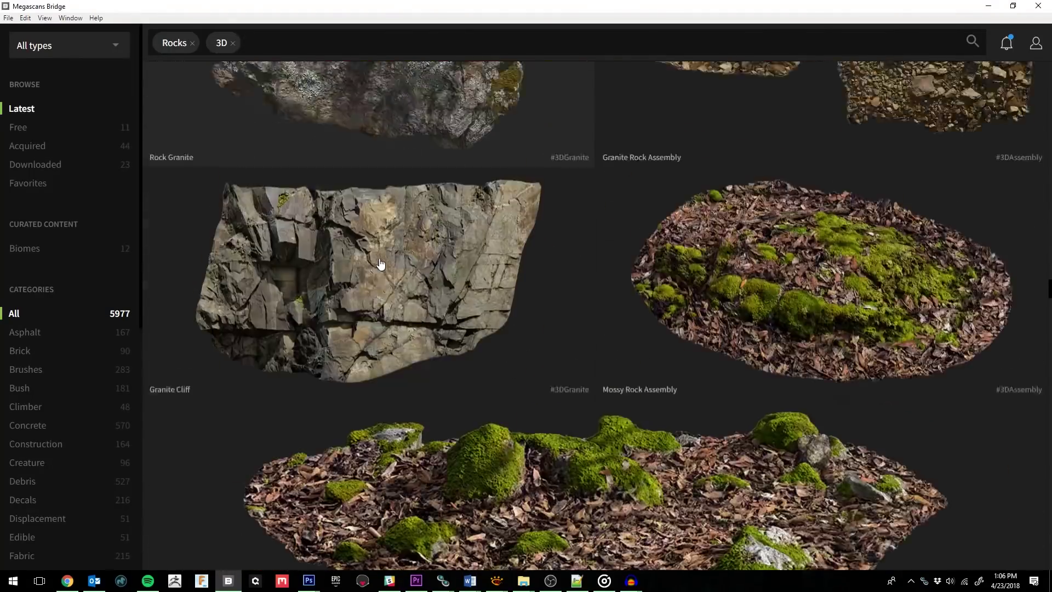
scroll(392, 267, down, 15)
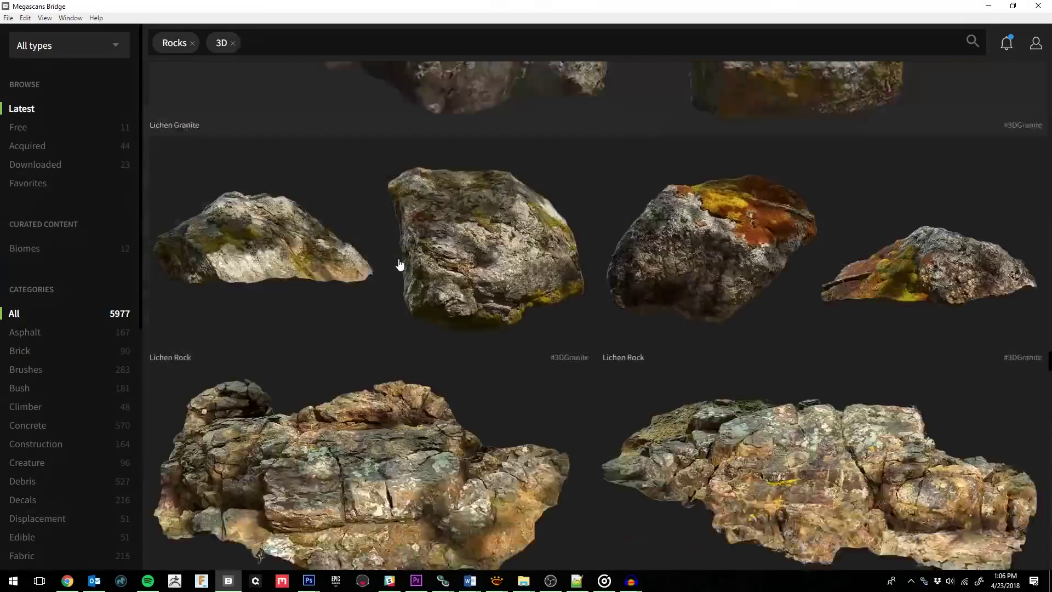
scroll(410, 264, down, 15)
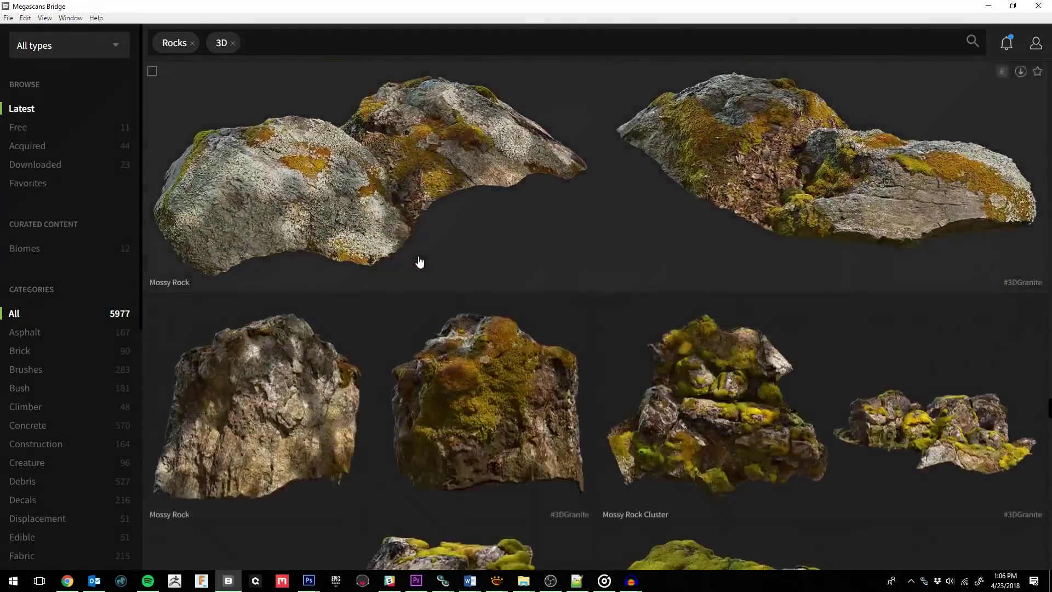
scroll(436, 256, down, 8)
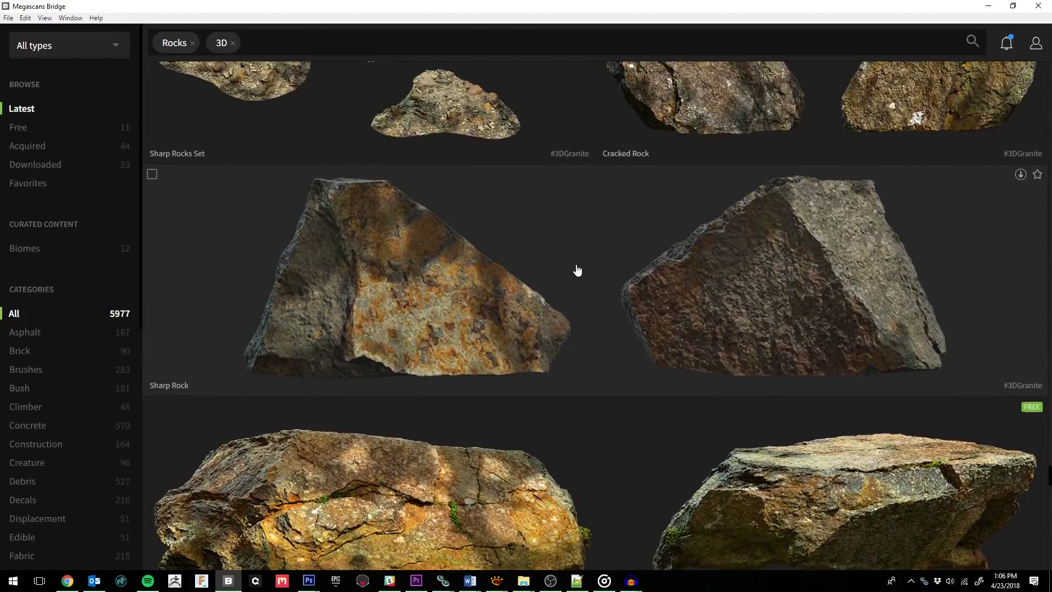
Open Sharp Rock and review its 4K, FBX, LOD 0 download settings without changes.
click(577, 270)
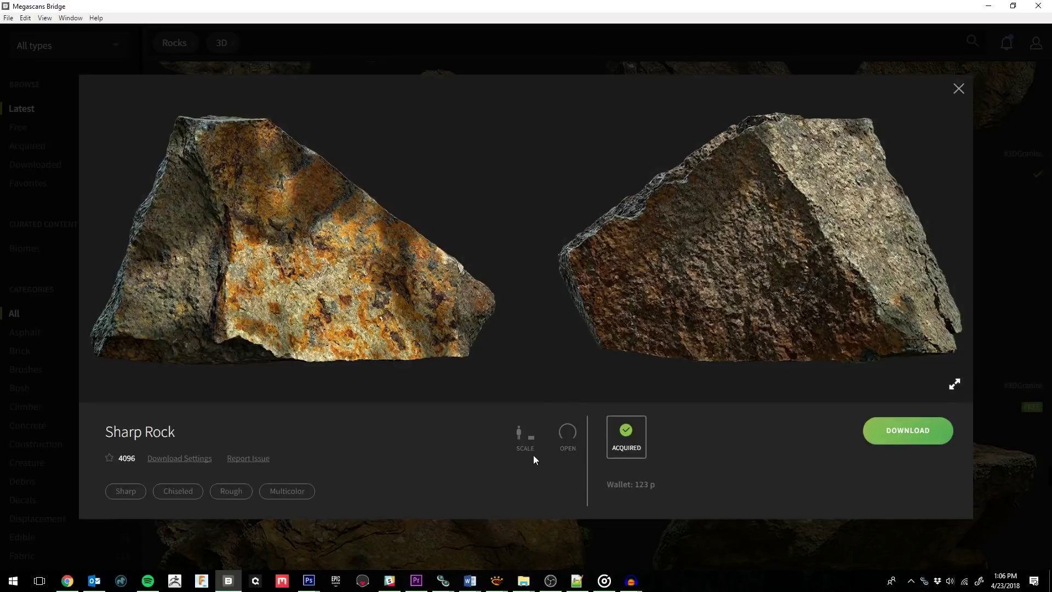
click(180, 459)
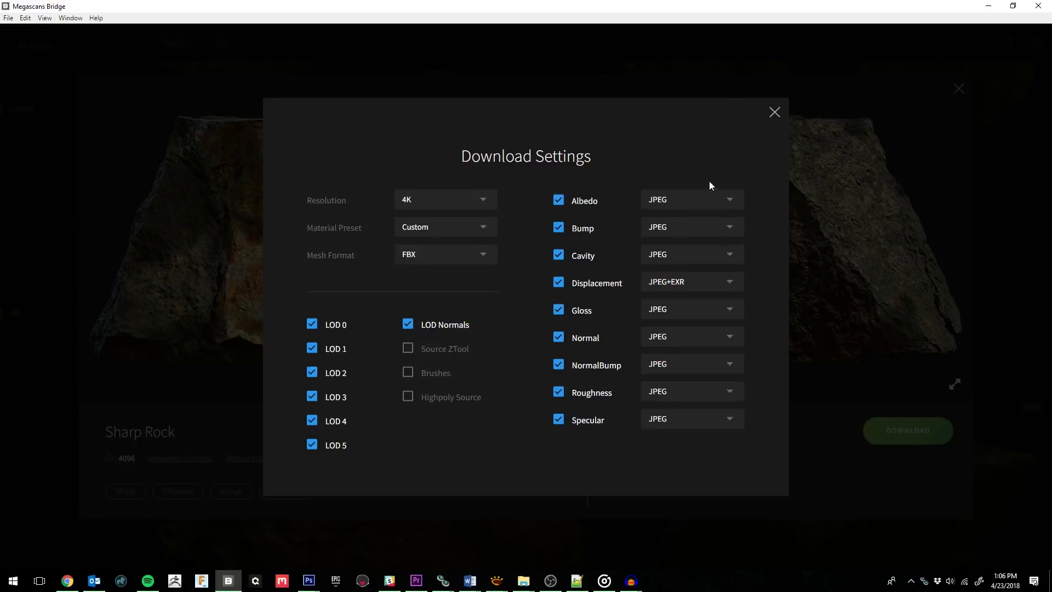
click(775, 112)
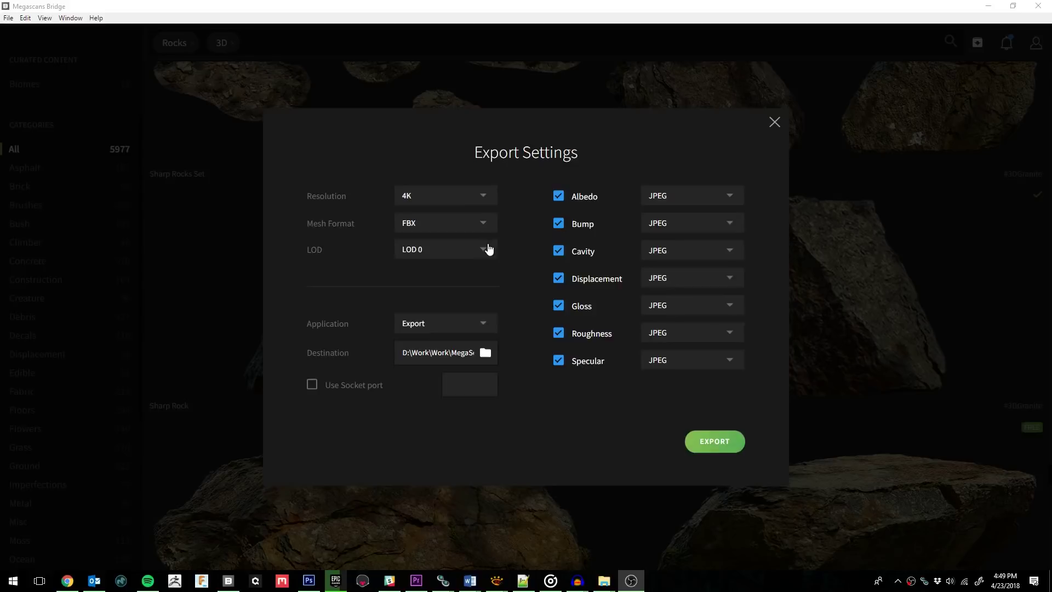
Choose Unity as the export application for the Sharp Rock asset.
click(485, 326)
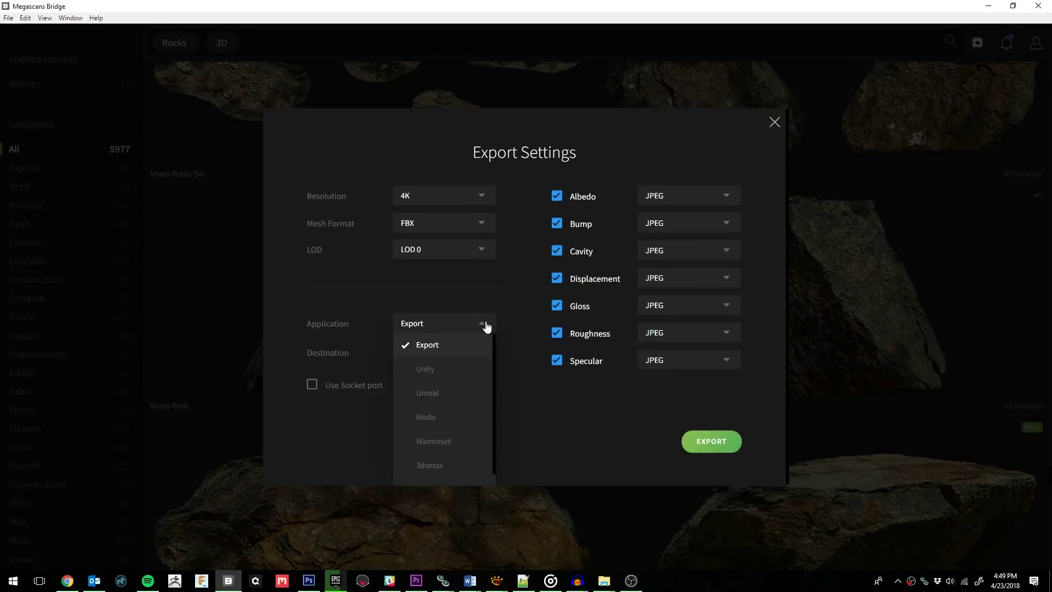
click(438, 370)
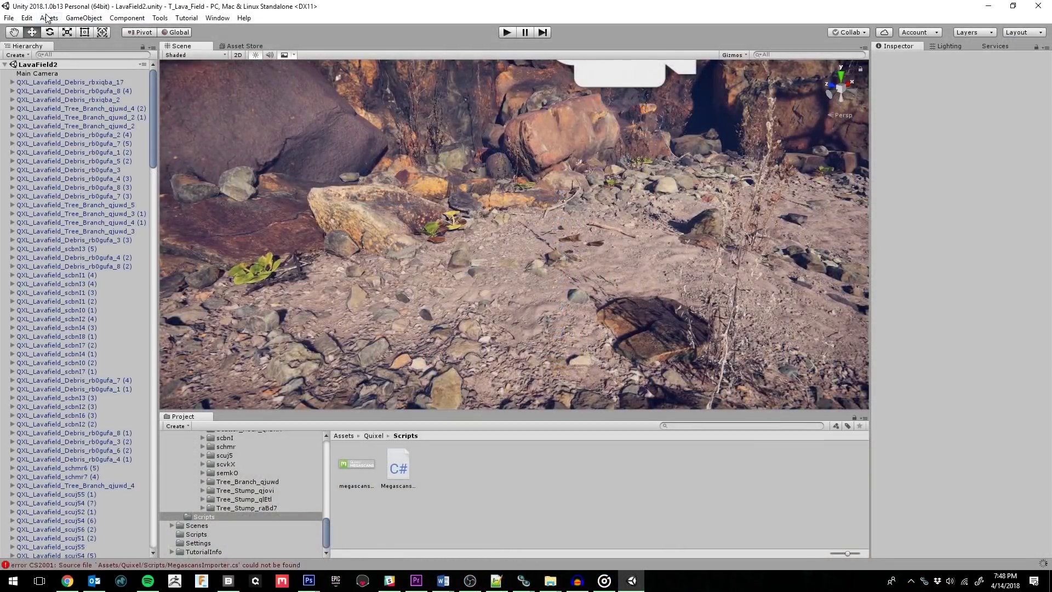
Import the Megascans_Importer_HD_V0.5b.unitypackage custom package into the project.
click(48, 18)
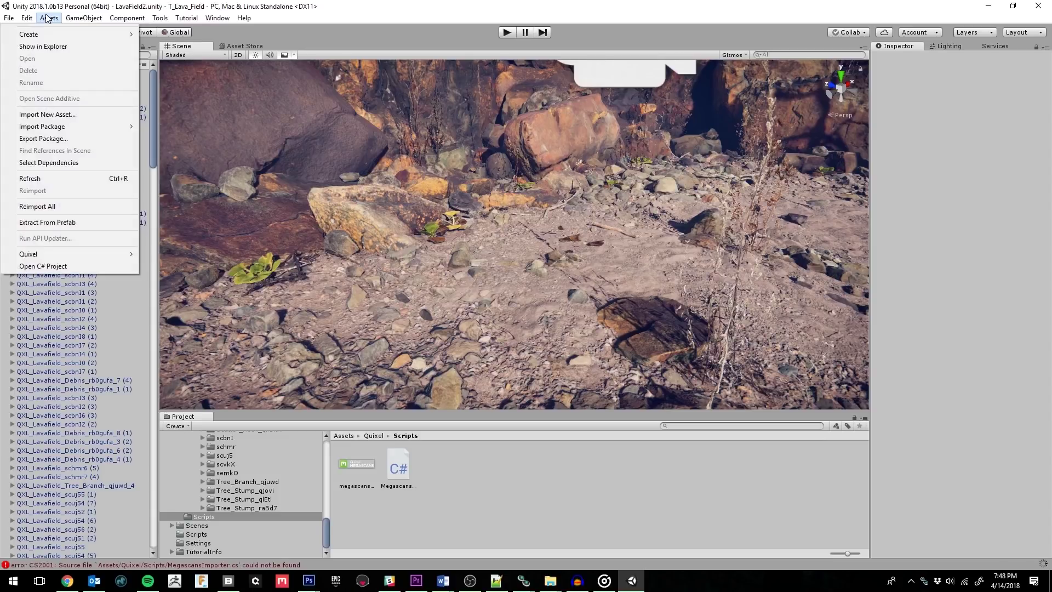
mouse_move(67, 126)
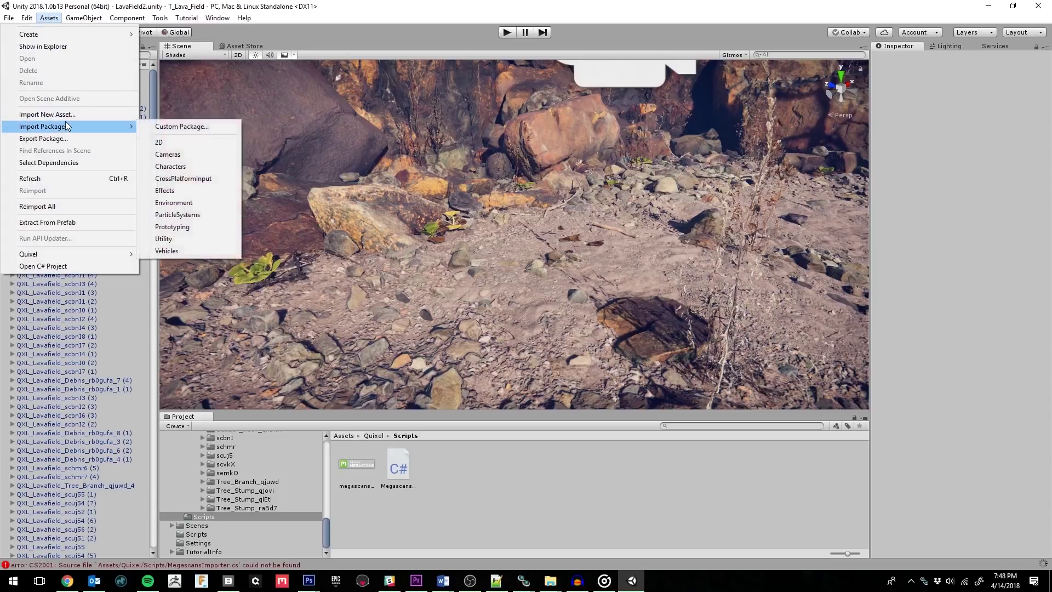
click(176, 130)
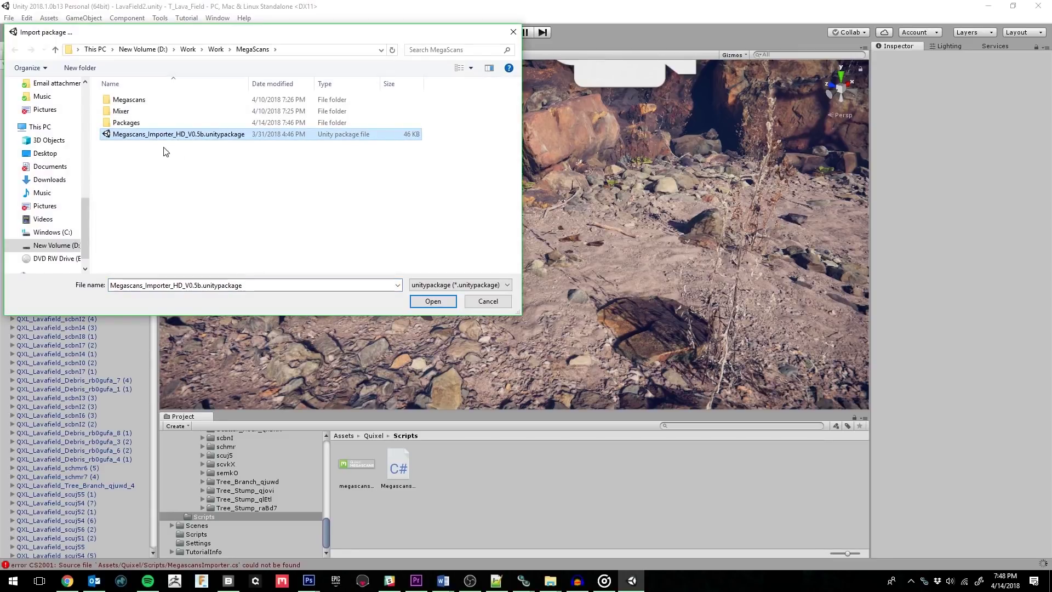
double_click(200, 135)
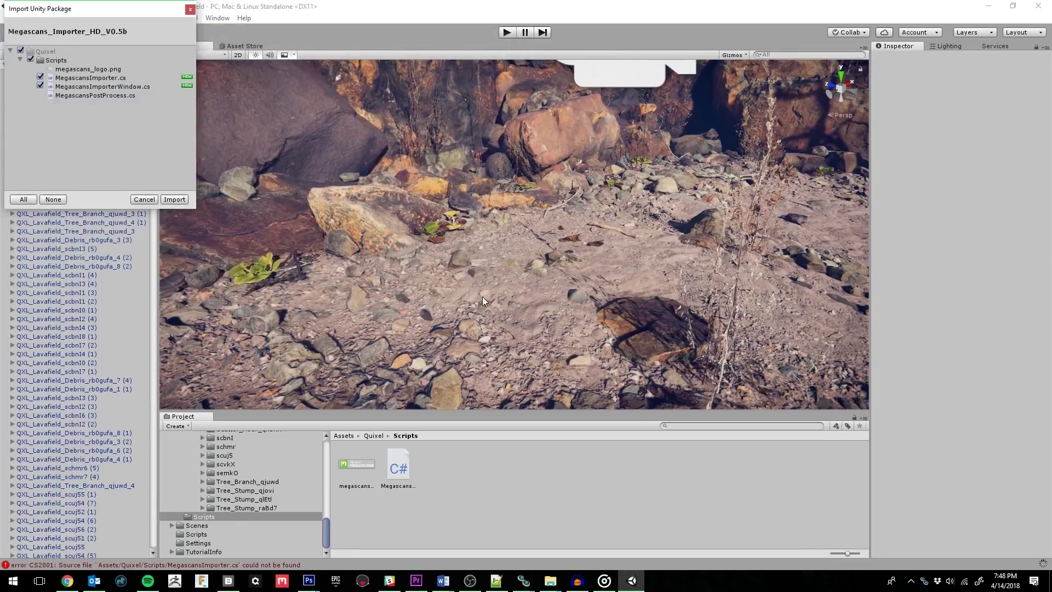
click(174, 200)
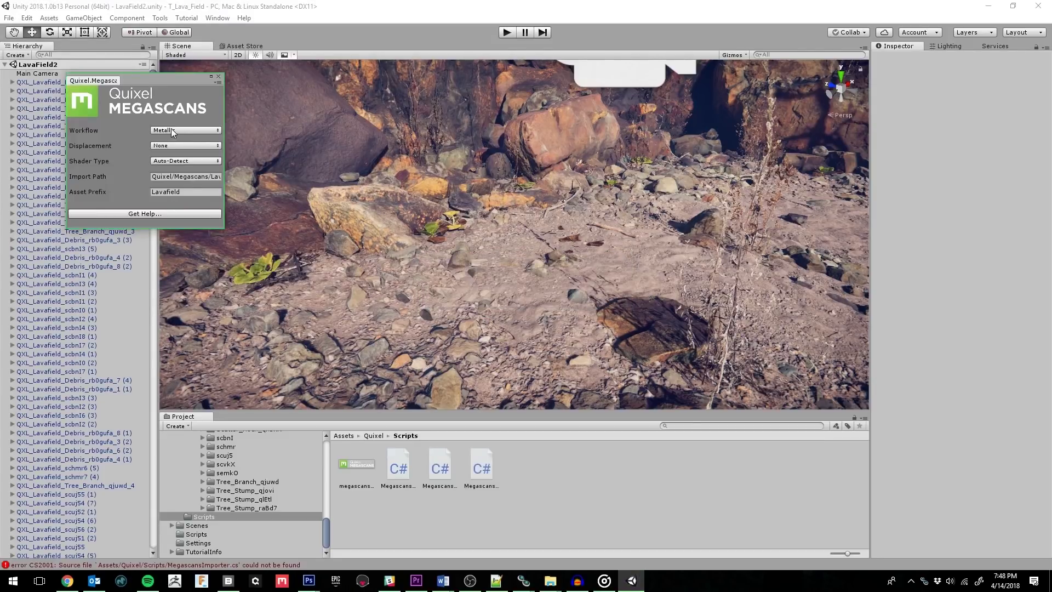
Check the Lavafield asset prefix in the Quixel Megascans window, then close it.
key(Tab)
click(203, 194)
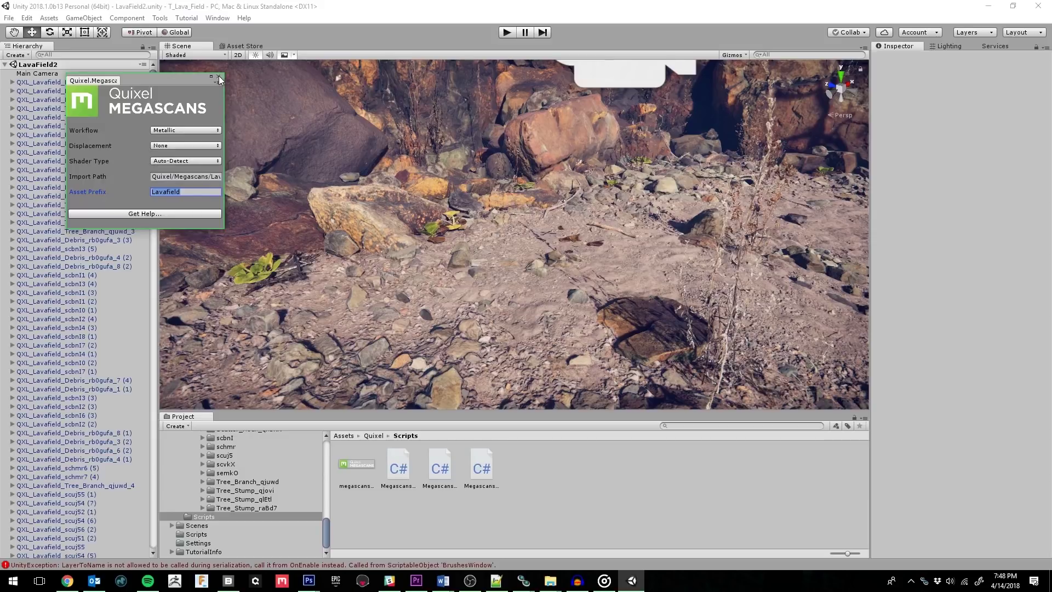
click(218, 78)
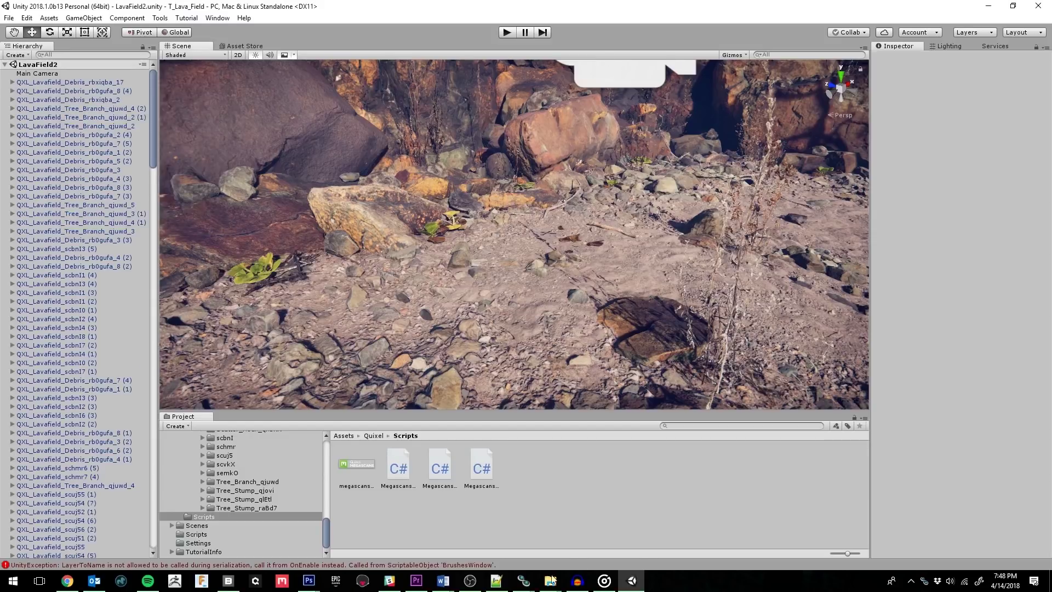
Bring the Rock_Granite_rbvvq.qxl export into Unity's Assets and locate its imported folder.
mouse_move(551, 579)
click(585, 529)
drag(804, 193, 539, 314)
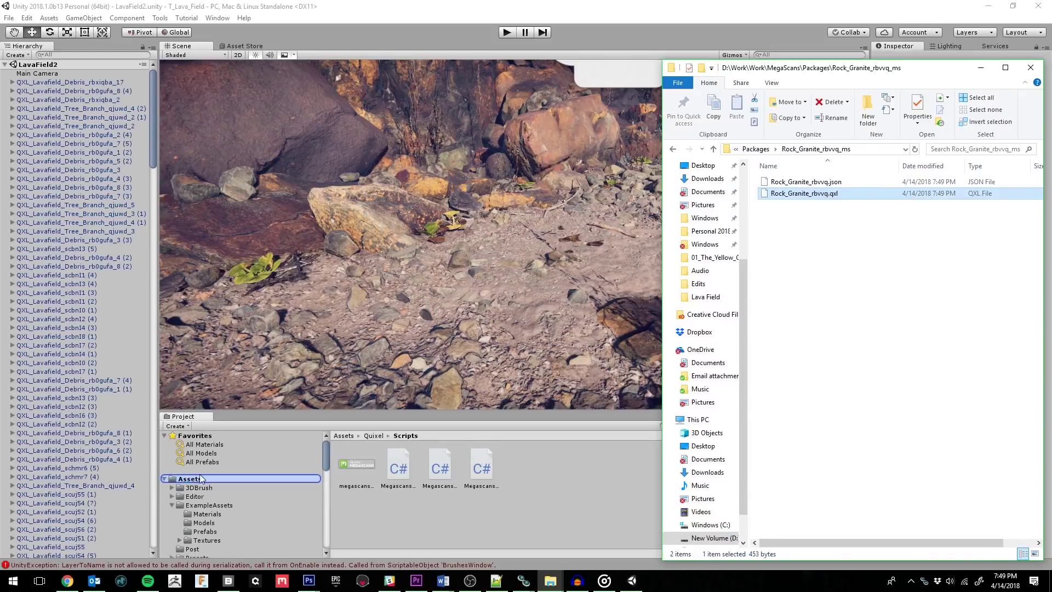
drag(201, 479, 201, 479)
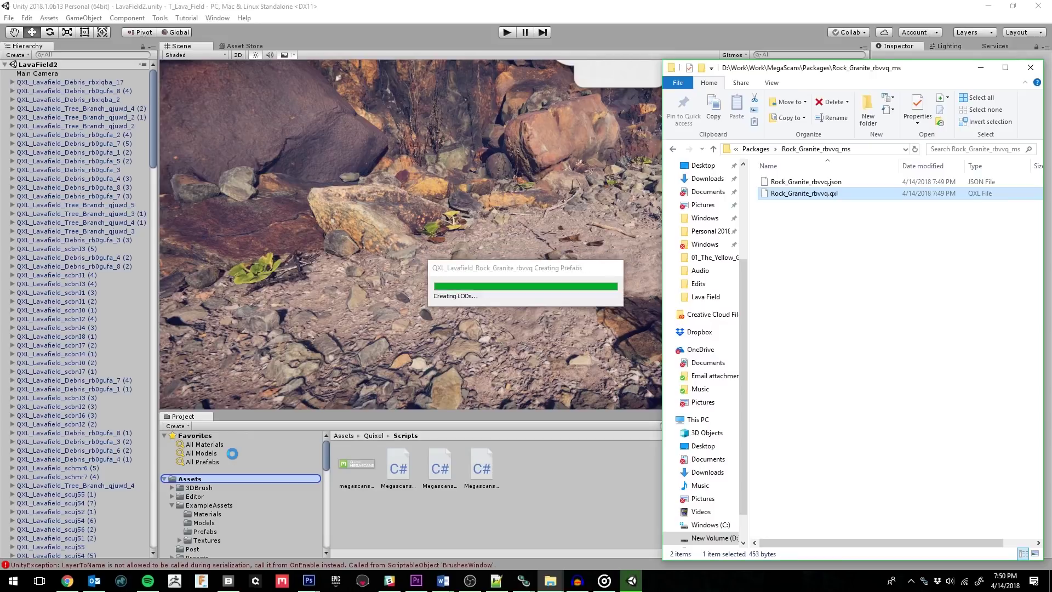
scroll(298, 487, down, 10)
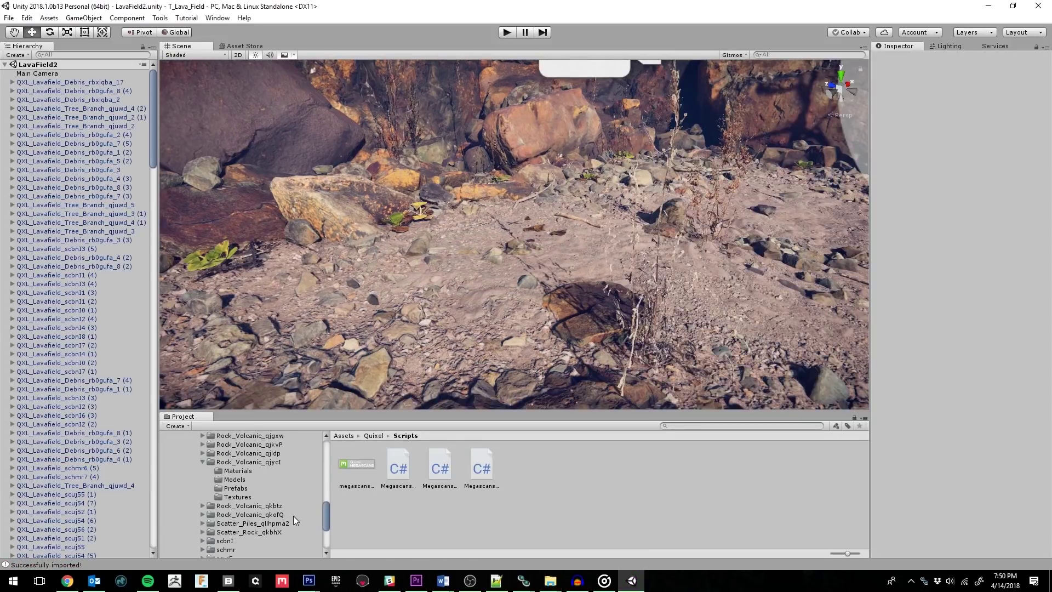
scroll(293, 515, down, 2)
scroll(292, 515, up, 6)
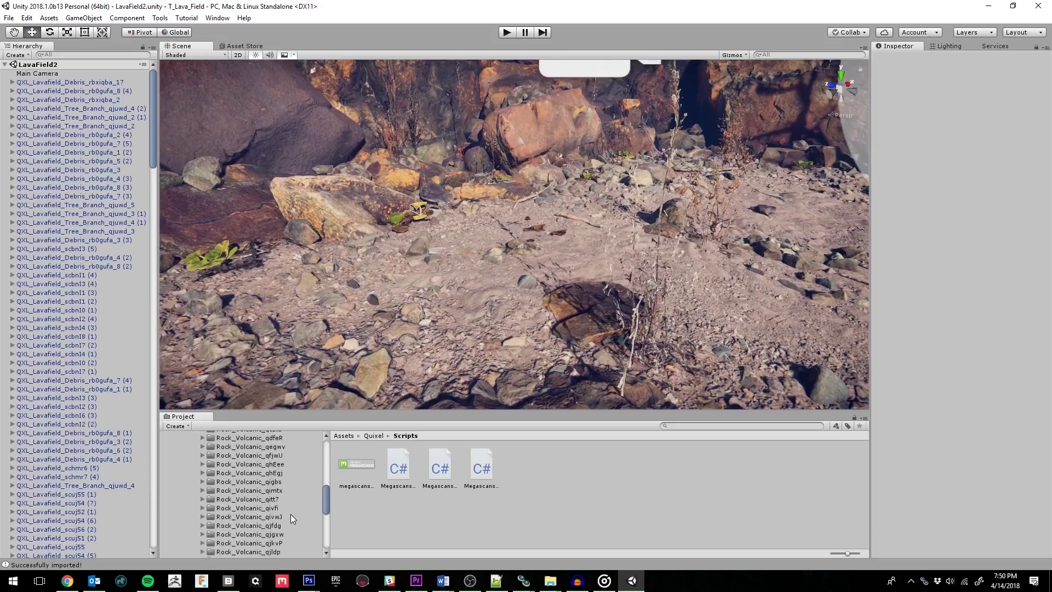
scroll(290, 514, down, 3)
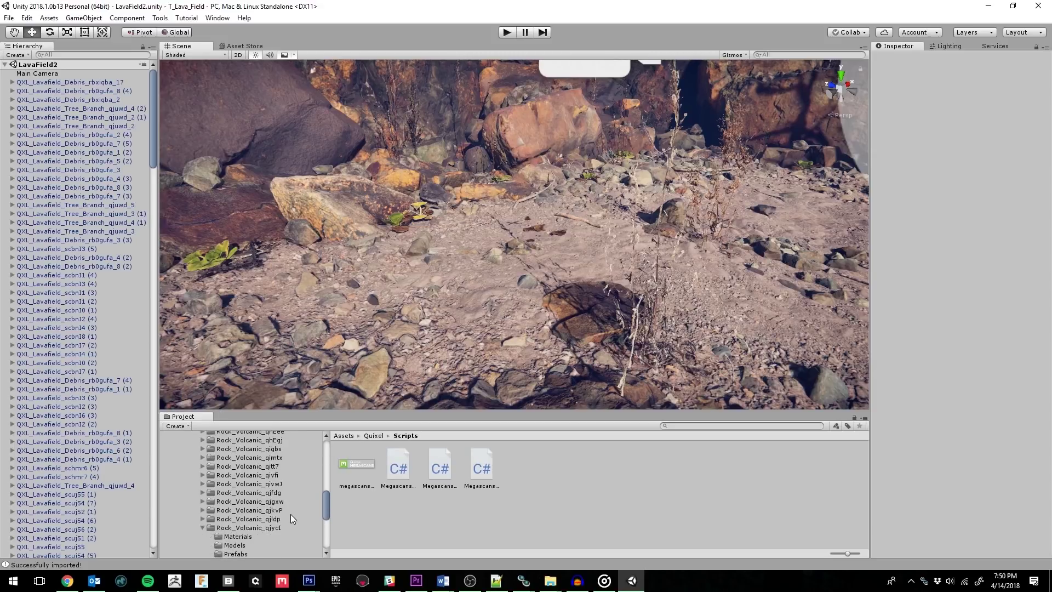
scroll(290, 514, up, 6)
Drop the Rock_Granite_rbvvq prefab into the scene, scale it to 0.6351 and raise it slightly.
click(270, 484)
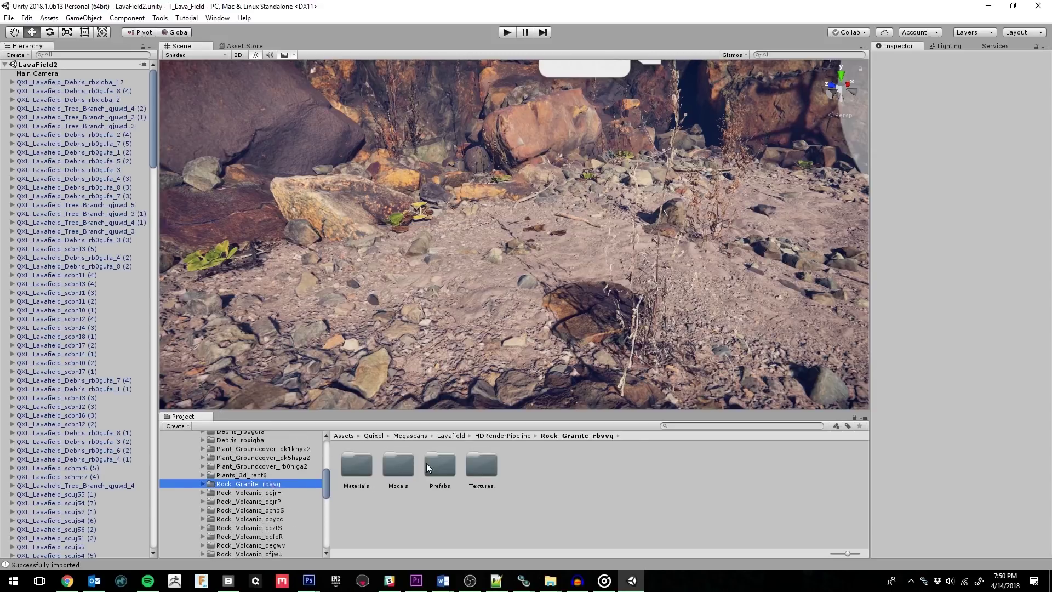
double_click(426, 462)
drag(357, 463, 526, 334)
click(530, 337)
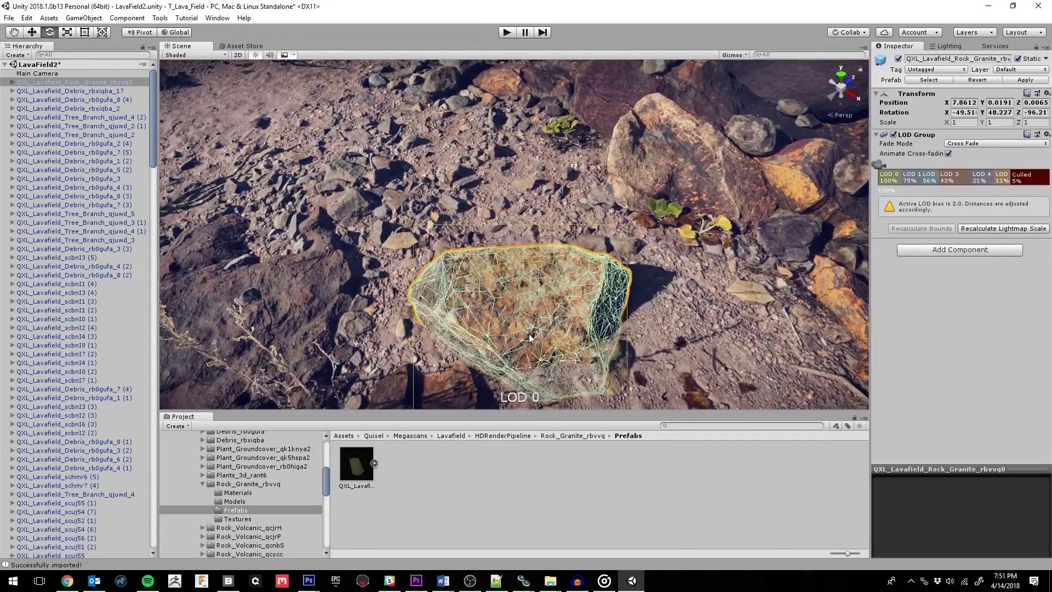
key(w)
key(f)
drag(517, 216, 542, 137)
key(w)
key(f)
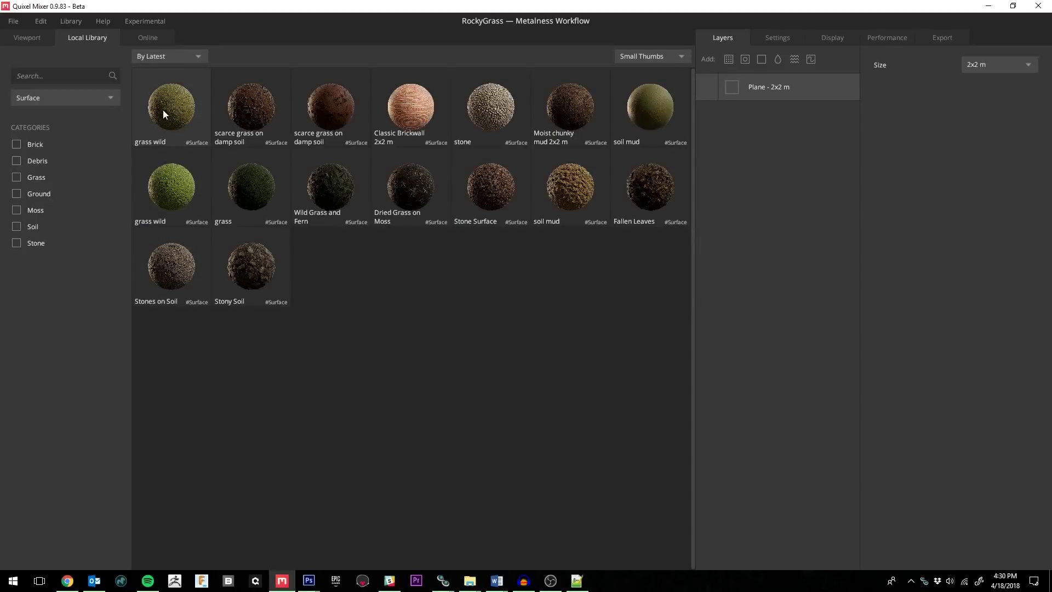
Add two Grass Wild layers and lower the Blend Threshold slightly.
double_click(162, 109)
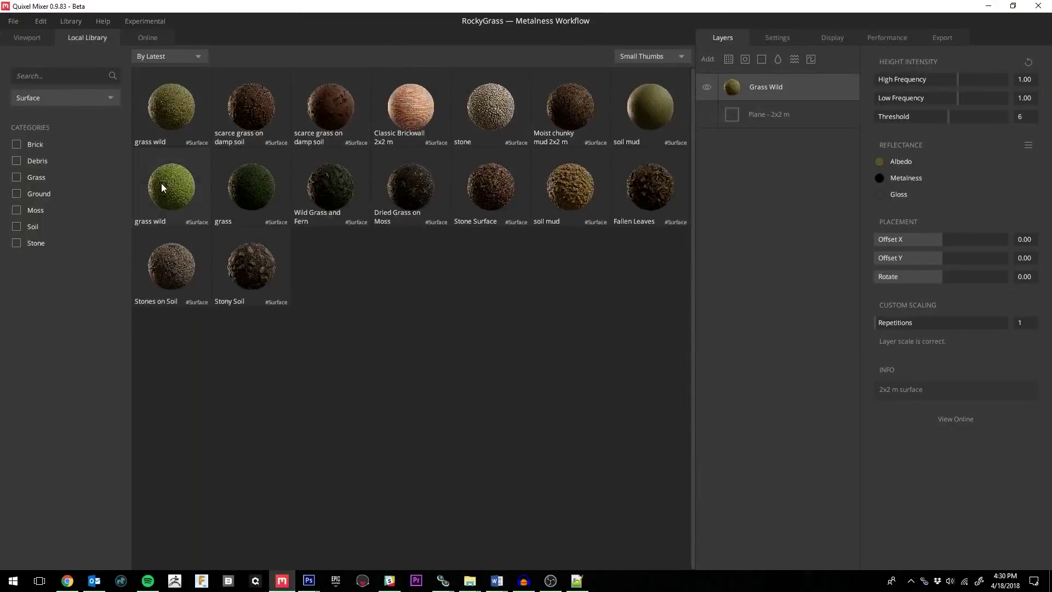
double_click(161, 183)
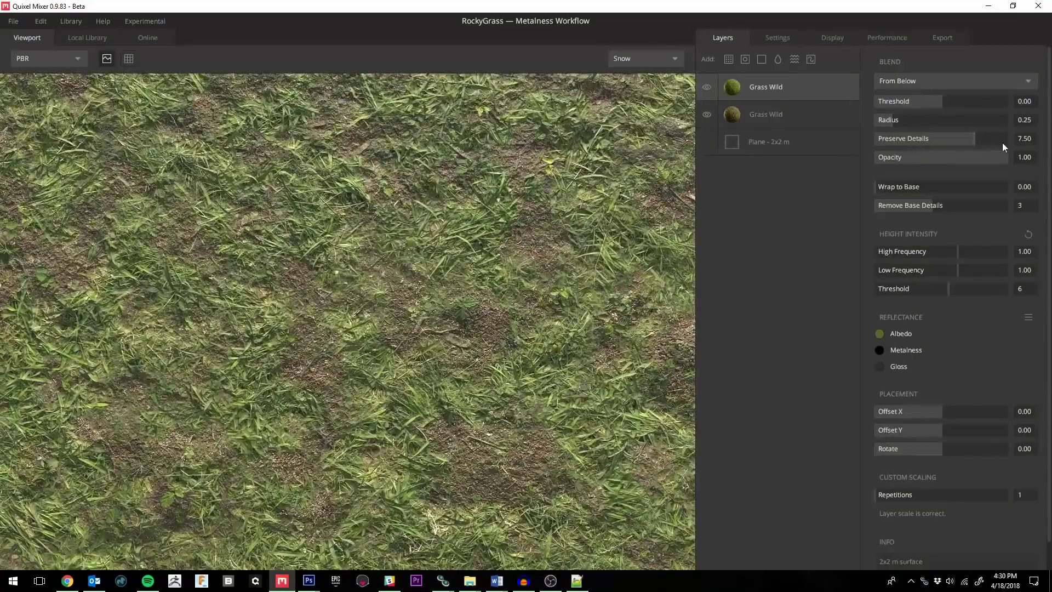
drag(931, 100, 941, 95)
drag(492, 311, 491, 311)
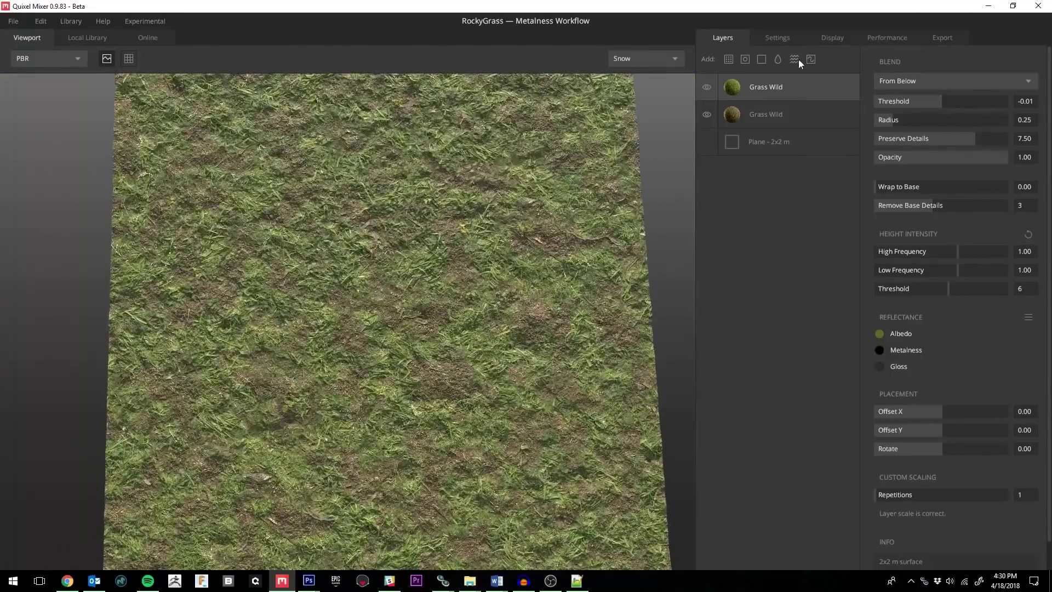
Add a Paint layer and paint two displacement marks onto the grass plane.
click(796, 59)
click(796, 199)
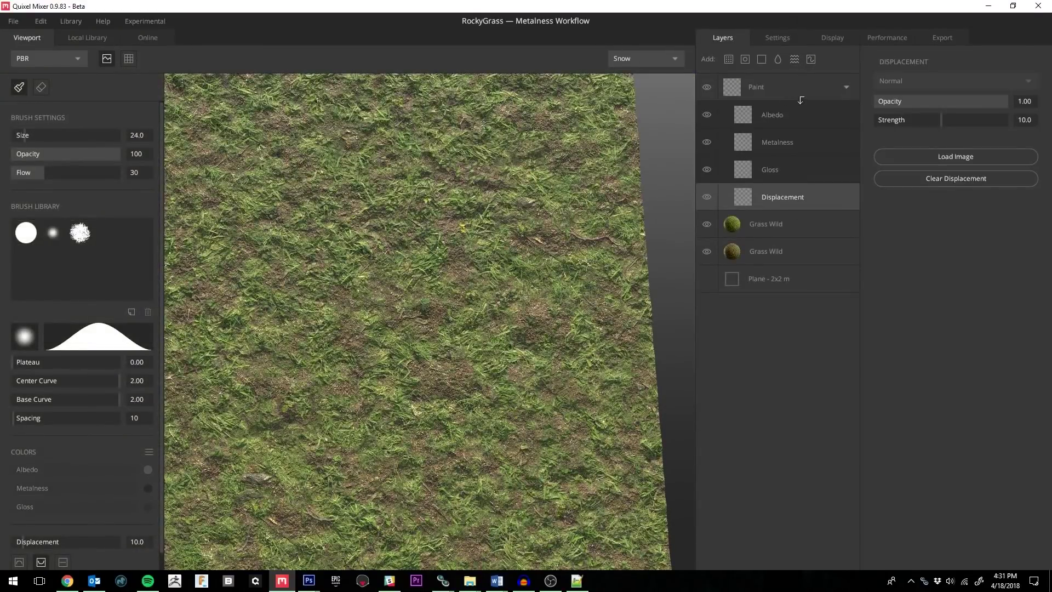
mouse_move(491, 346)
mouse_down()
mouse_move(512, 298)
mouse_move(537, 286)
mouse_move(455, 293)
mouse_move(526, 266)
mouse_up()
mouse_move(279, 215)
alt+mouse_down()
mouse_move(379, 296)
mouse_move(373, 245)
mouse_move(398, 179)
alt+mouse_up()
alt+drag(330, 135, 479, 285)
Add the Stone surface as a layer and lower its Blend Threshold to -0.06 for sparse stones.
click(728, 57)
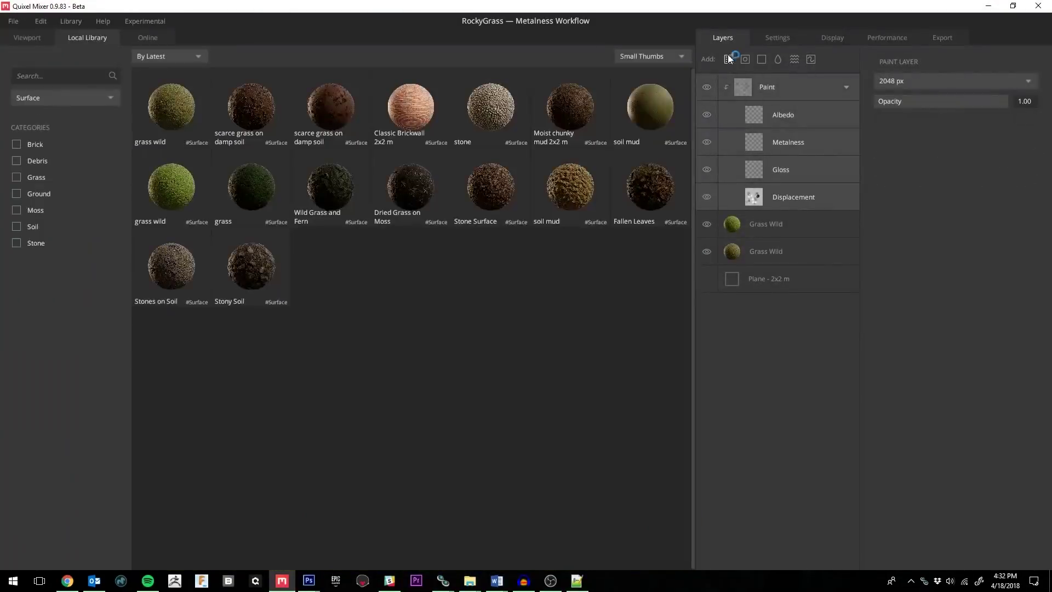
click(491, 112)
alt+drag(491, 121, 444, 301)
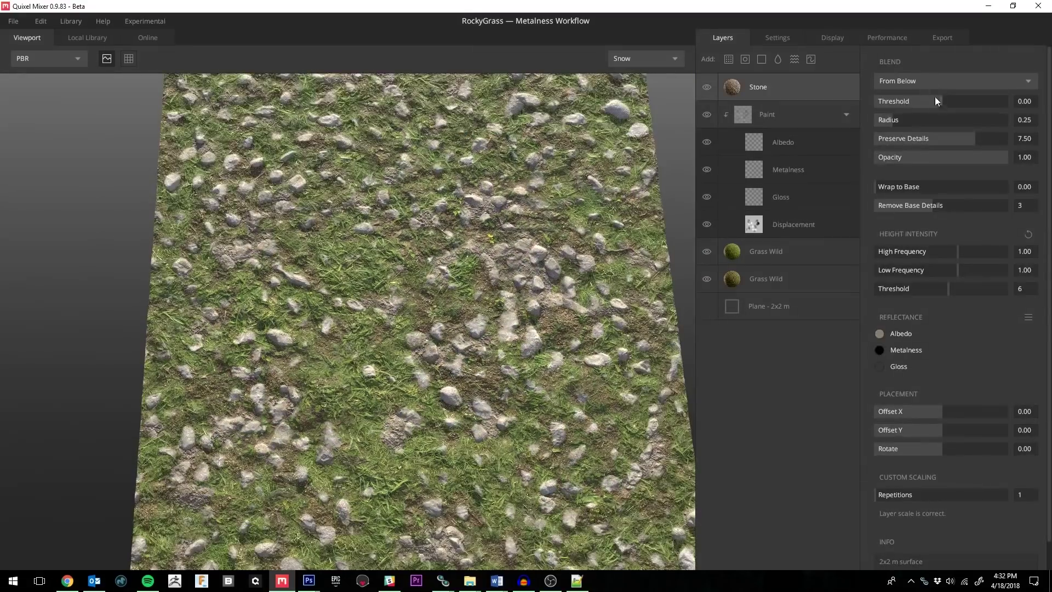
drag(934, 100, 938, 101)
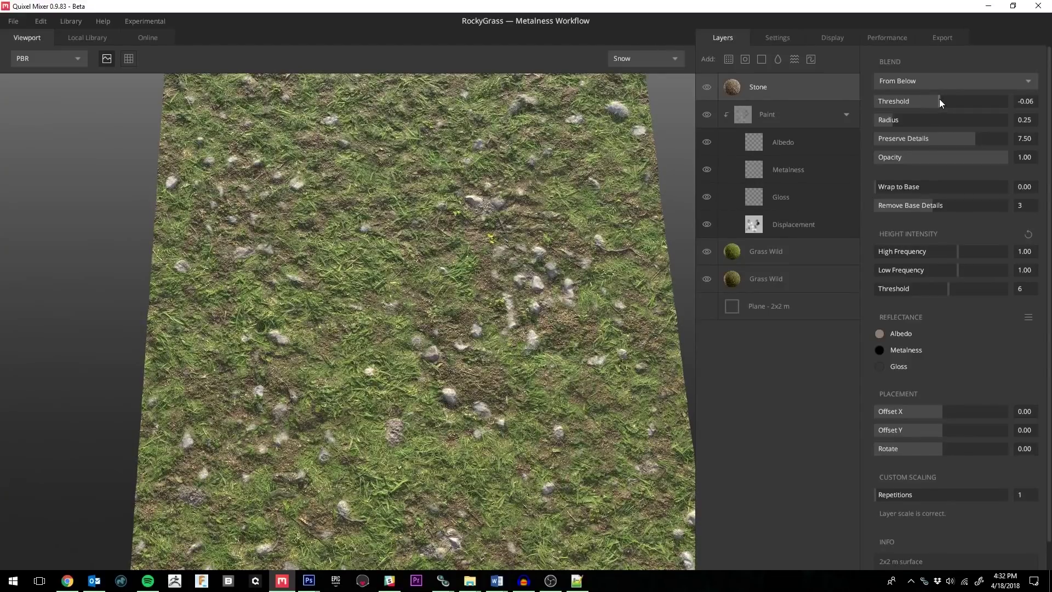
alt+drag(477, 482, 463, 386)
scroll(435, 257, up, 5)
Add a Paint layer targeting Displacement and paint displacement between the stones with a smaller brush.
click(812, 59)
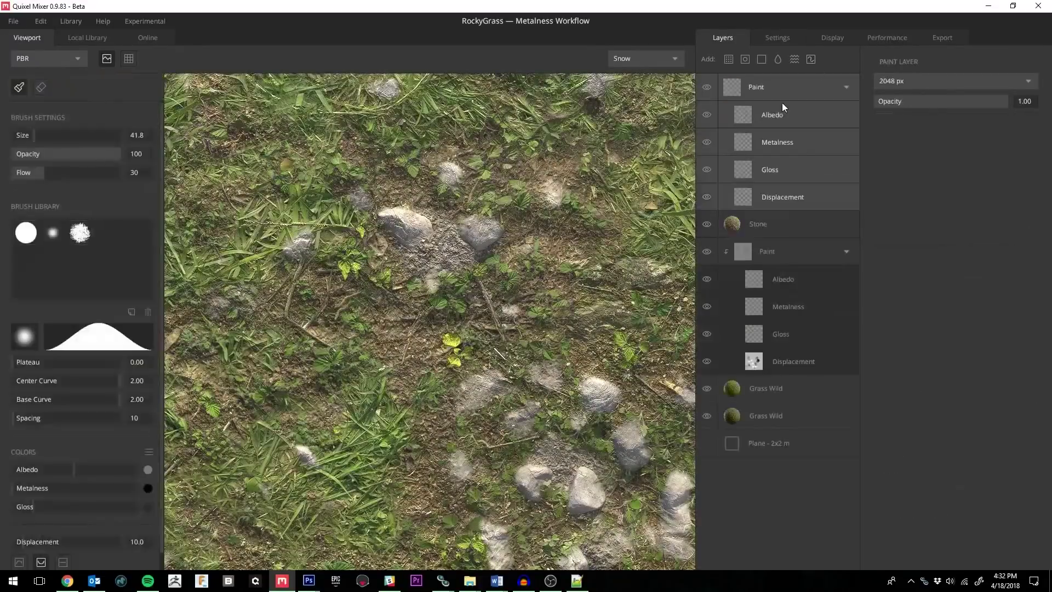
click(791, 196)
key(bracketleft)
key(bracketleft)
key(bracketleft)
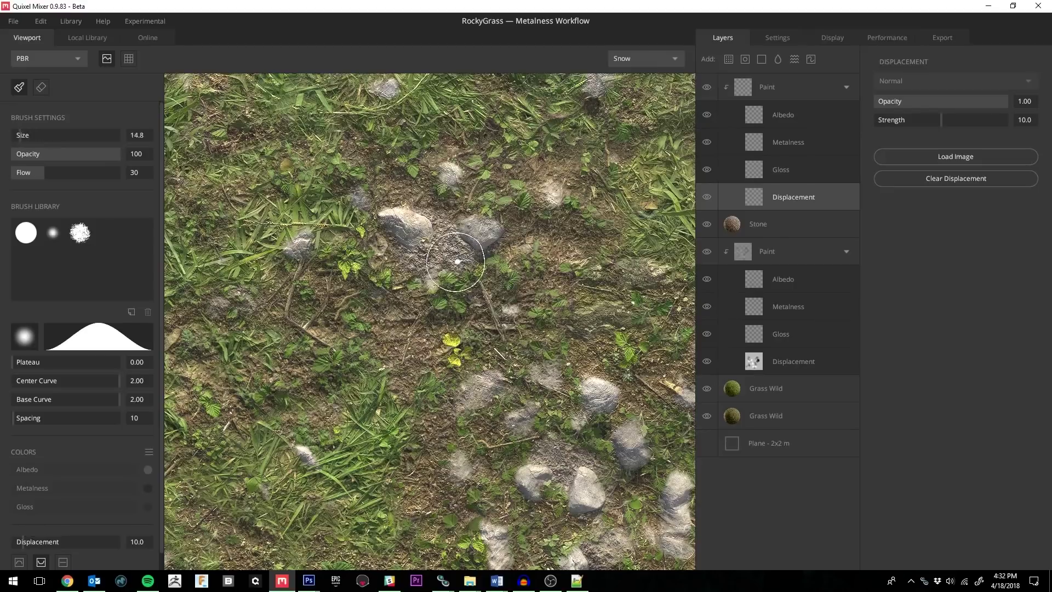
mouse_move(454, 274)
mouse_down()
mouse_move(438, 285)
mouse_move(460, 257)
mouse_move(452, 234)
mouse_move(446, 245)
mouse_move(455, 238)
mouse_up()
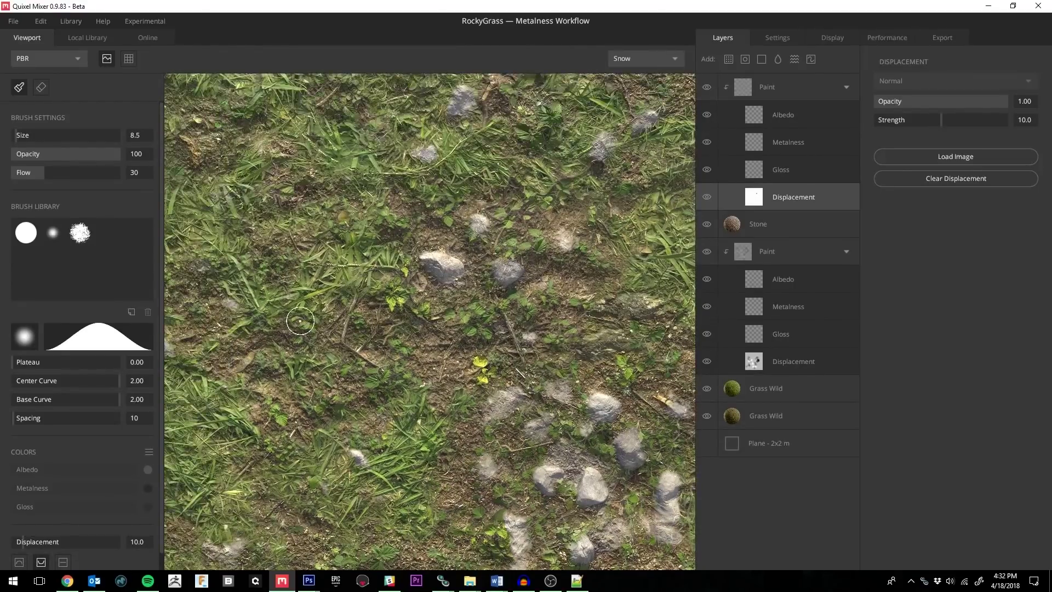
mouse_move(300, 321)
alt+mouse_down()
mouse_move(340, 394)
mouse_move(312, 392)
mouse_move(353, 352)
mouse_move(497, 354)
mouse_move(435, 329)
mouse_move(478, 351)
mouse_move(430, 344)
mouse_move(475, 358)
mouse_move(485, 375)
mouse_move(447, 348)
mouse_move(385, 374)
mouse_move(411, 364)
mouse_move(402, 444)
mouse_move(487, 394)
alt+mouse_up()
With a slightly larger brush, paint a new stone bump into the grass and fade another stone's top.
key(bracketright)
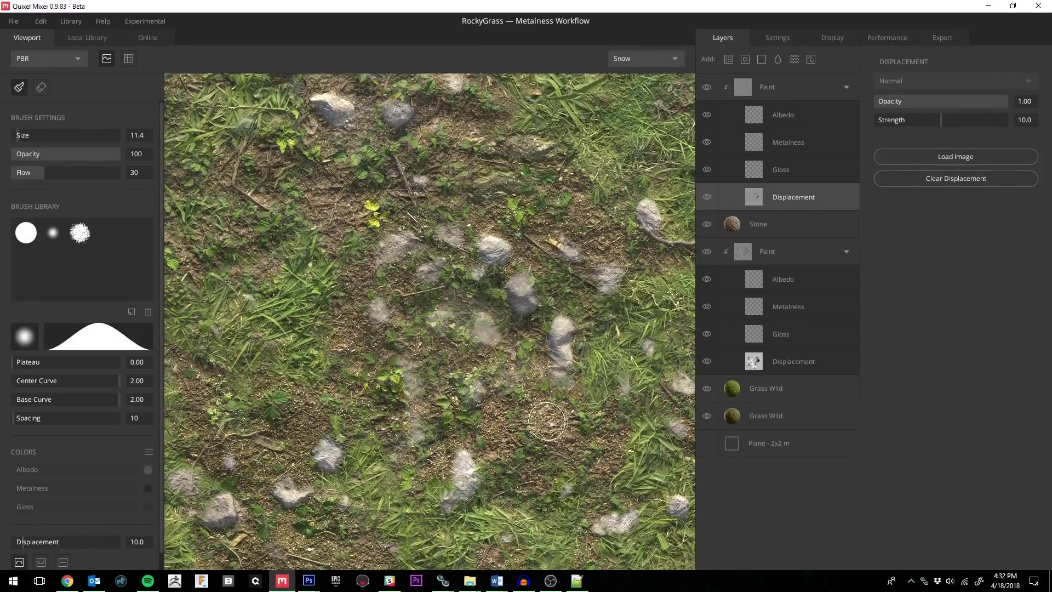
drag(536, 422, 555, 405)
drag(555, 359, 553, 333)
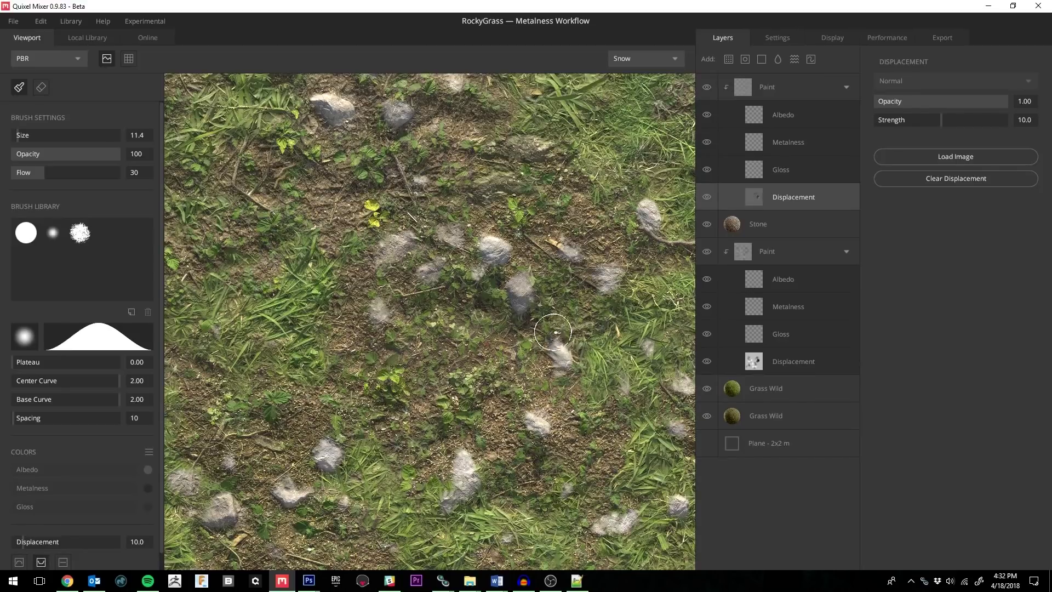
mouse_move(668, 326)
alt+mouse_down()
mouse_move(546, 307)
mouse_move(565, 338)
alt+mouse_up()
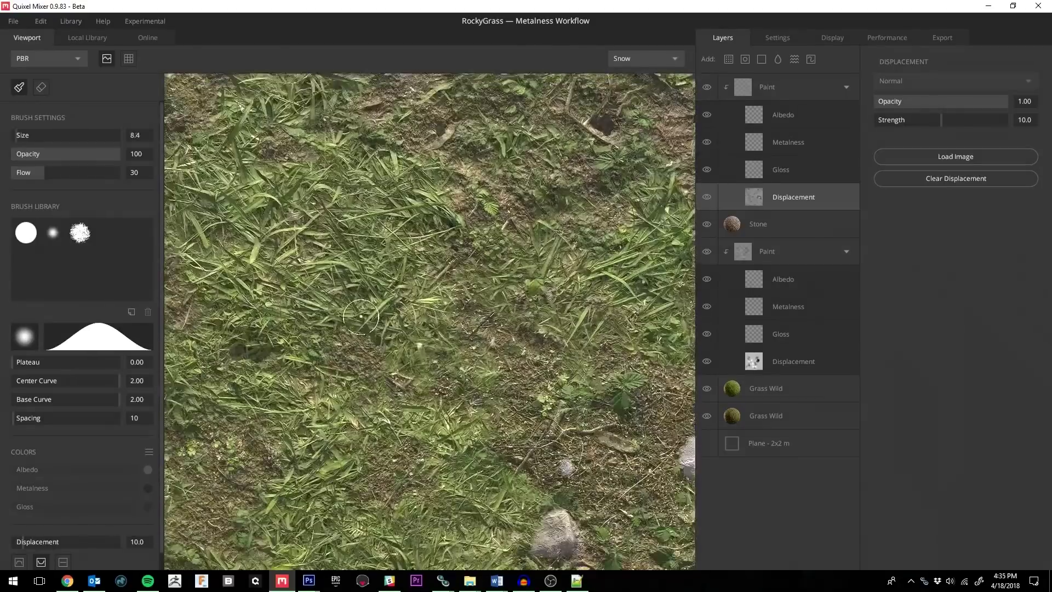
alt+drag(512, 360, 496, 350)
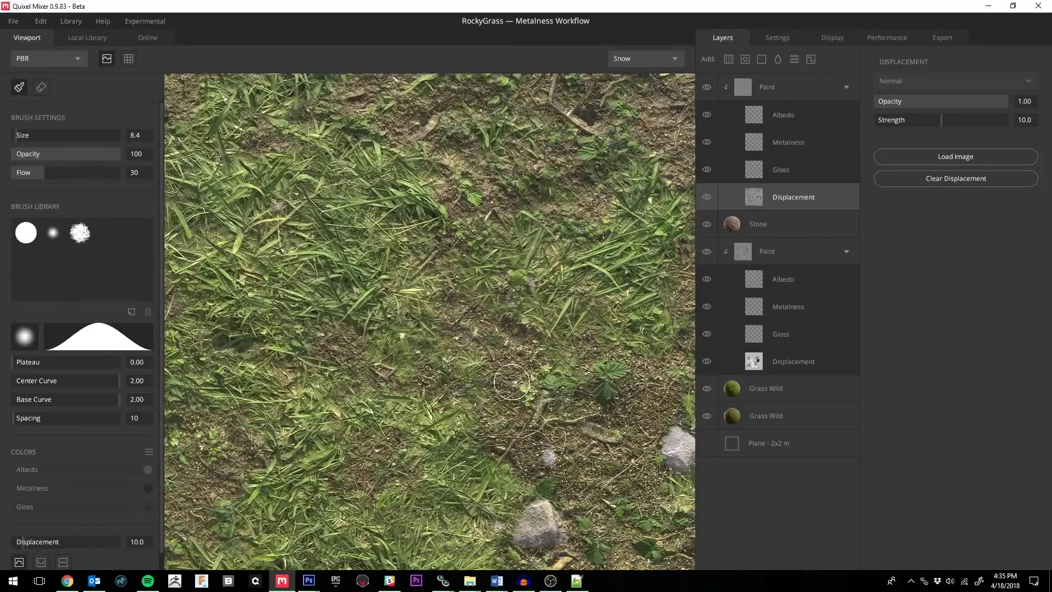
scroll(511, 382, down, 5)
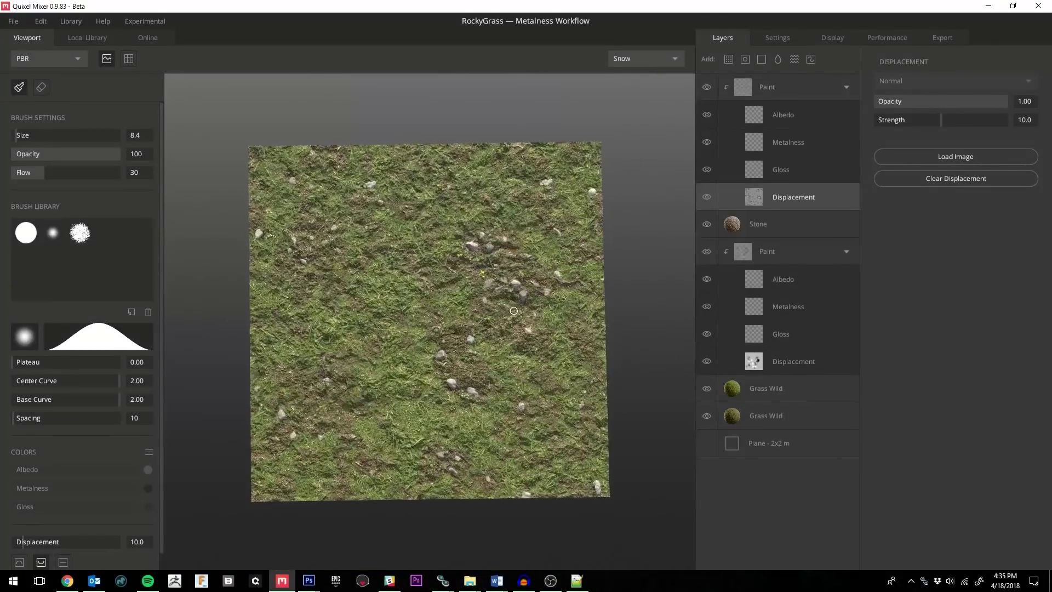
alt+drag(514, 311, 500, 309)
Add the Soil Hardened surface and raise its Blend Threshold to 0.02 so soil shows through.
click(728, 59)
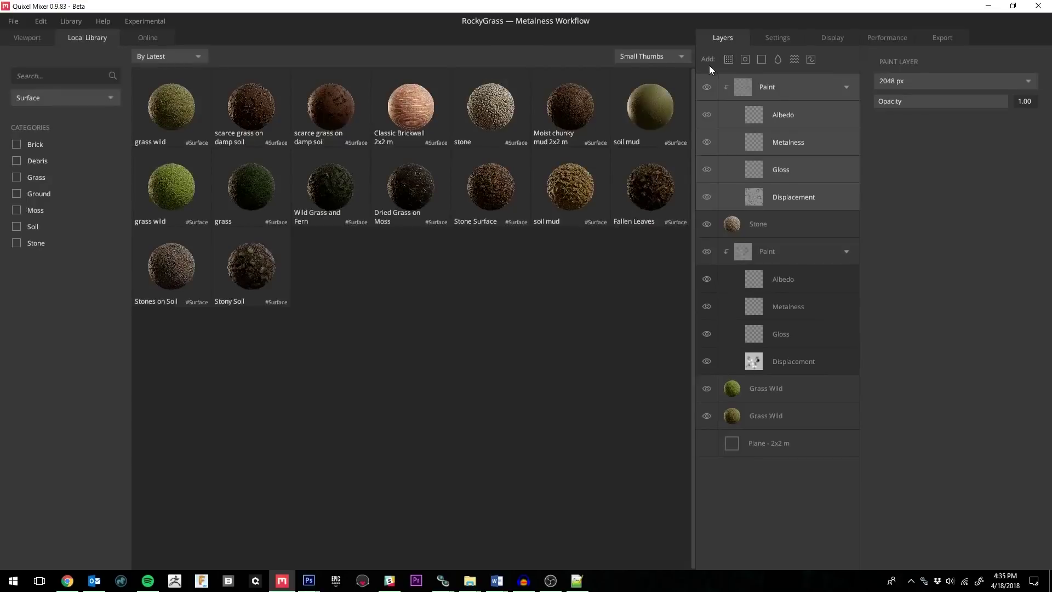
click(653, 106)
scroll(534, 310, up, 3)
drag(935, 100, 942, 97)
Change the soil layer's Albedo colour to a warm brown-orange and apply it.
click(880, 334)
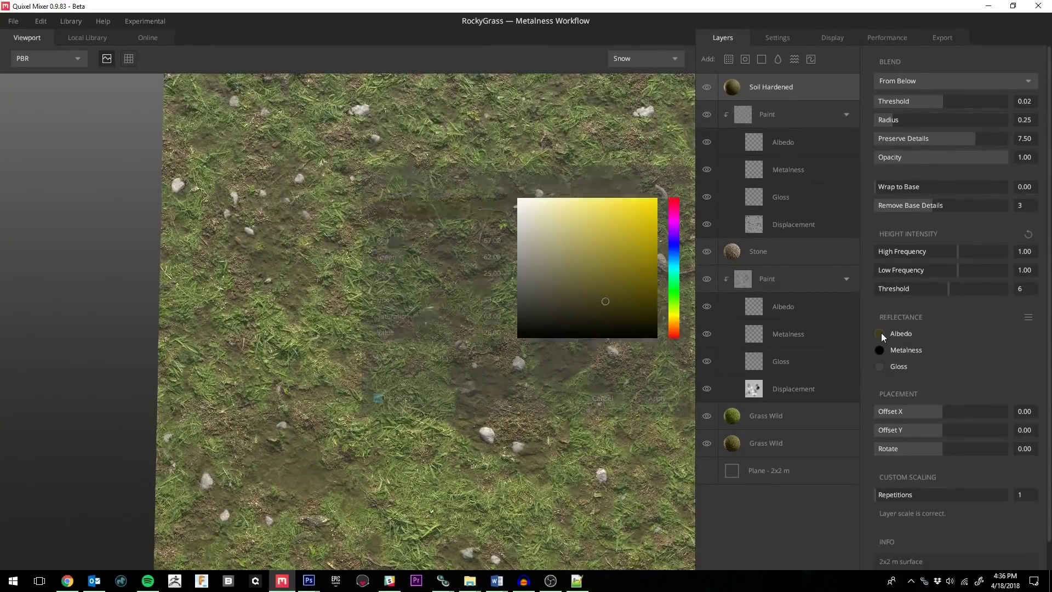
click(603, 290)
click(682, 321)
click(595, 289)
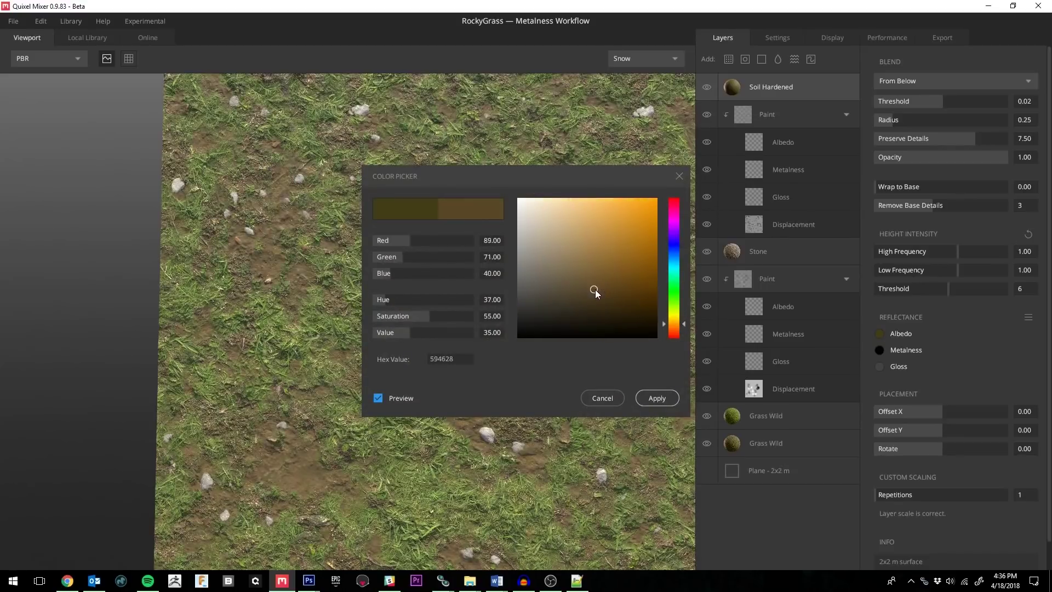
click(657, 398)
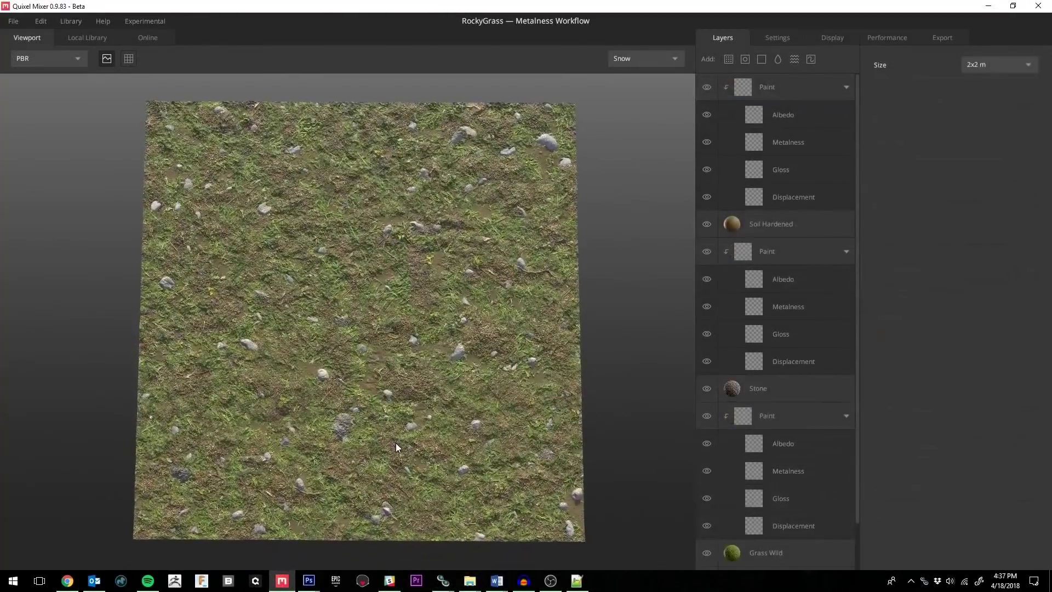
Export the mix to the library as RockyGrass under Ground at 4096 px with Metalness, Roughness and AO maps.
drag(397, 447, 449, 326)
click(22, 21)
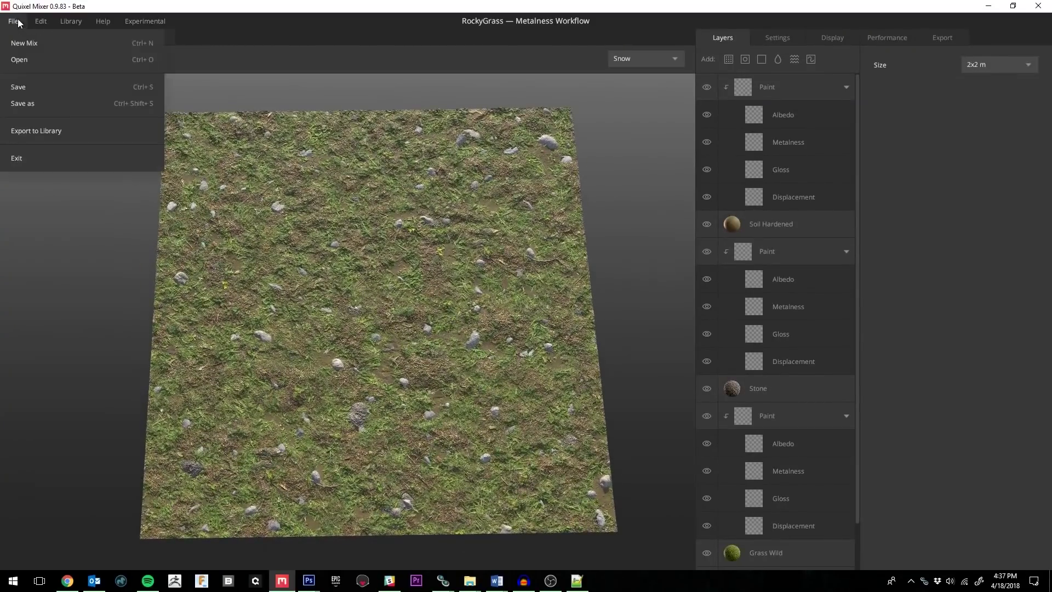
click(39, 129)
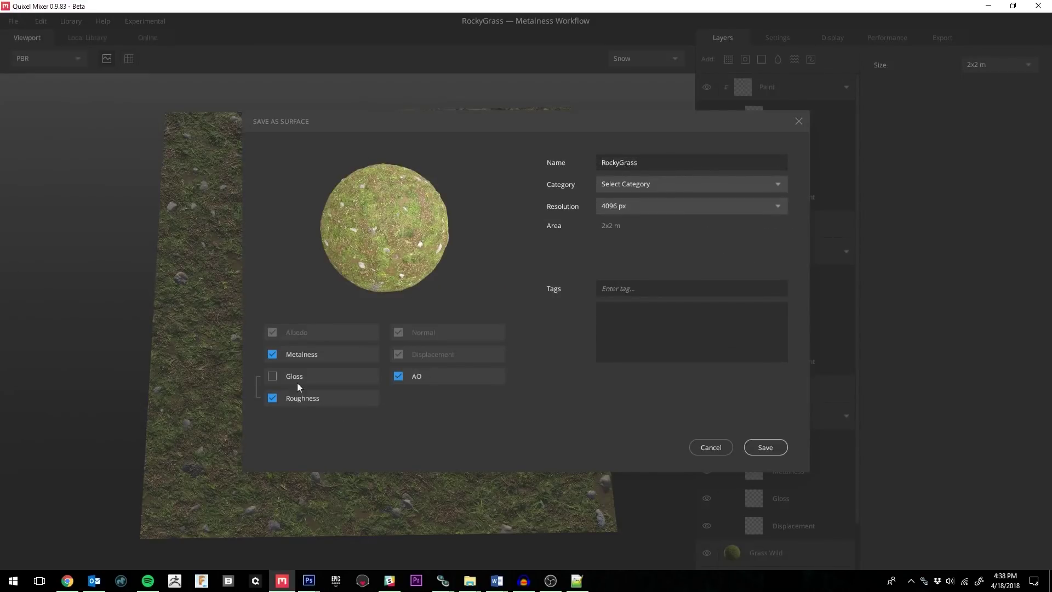
click(648, 186)
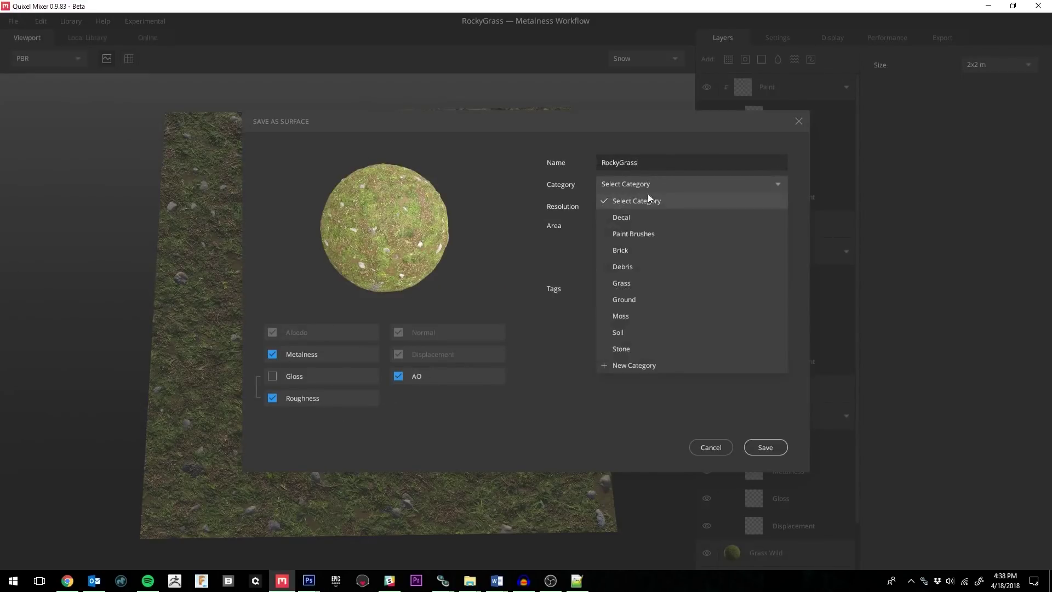
click(641, 297)
click(763, 447)
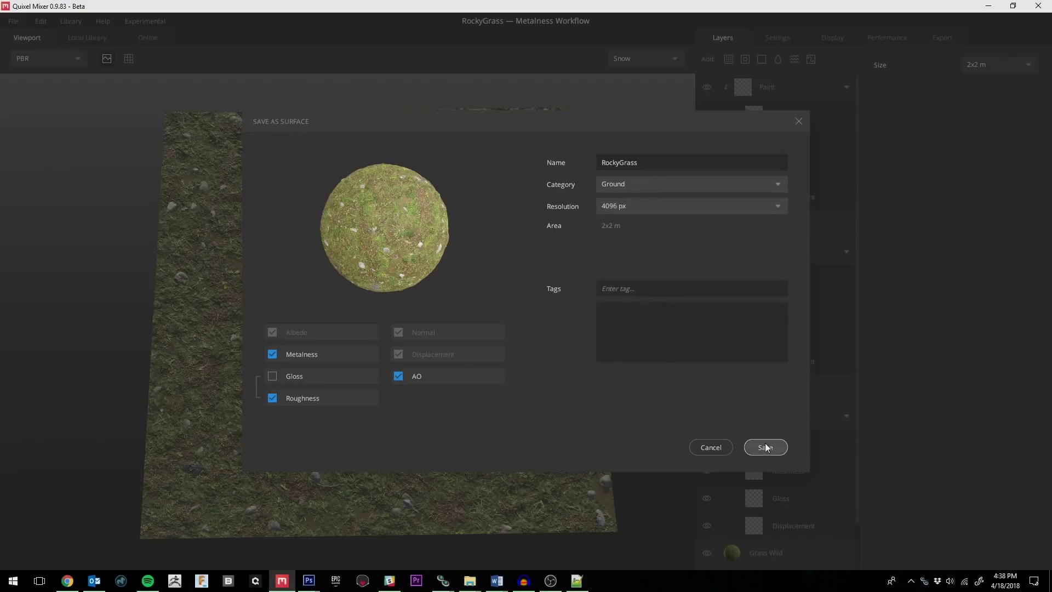